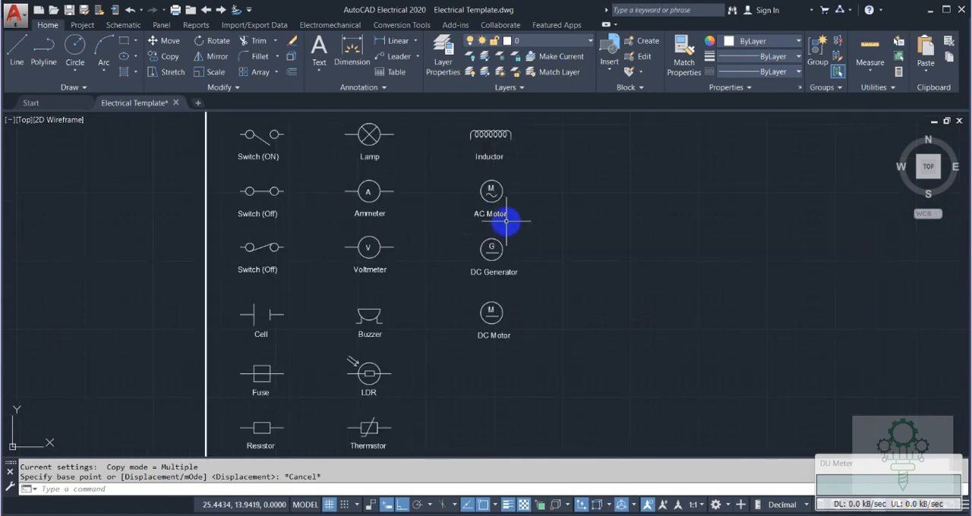
Copy the AC Motor symbol with its label straight down below the DC Motor, level with the LDR symbol.
text(co)
key(Return)
click(453, 168)
click(533, 232)
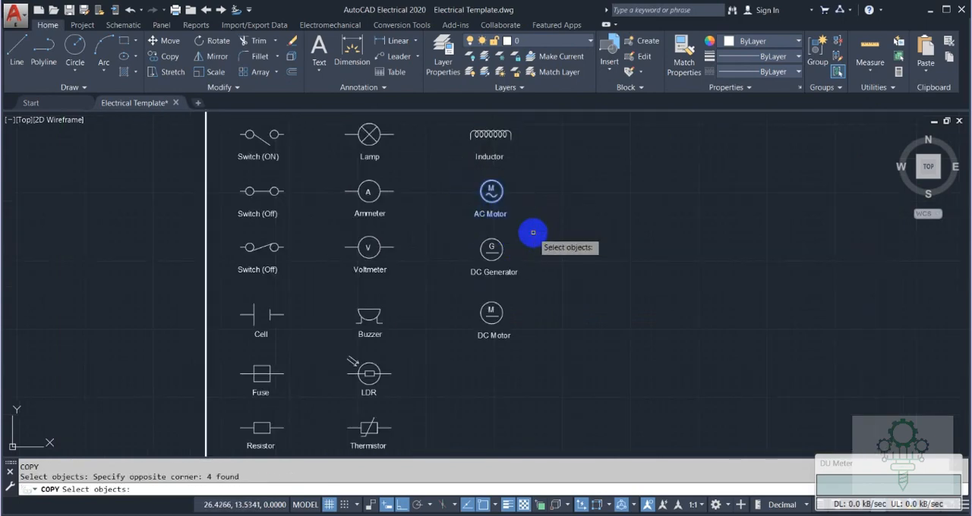
key(Return)
scroll(492, 192, up, 5)
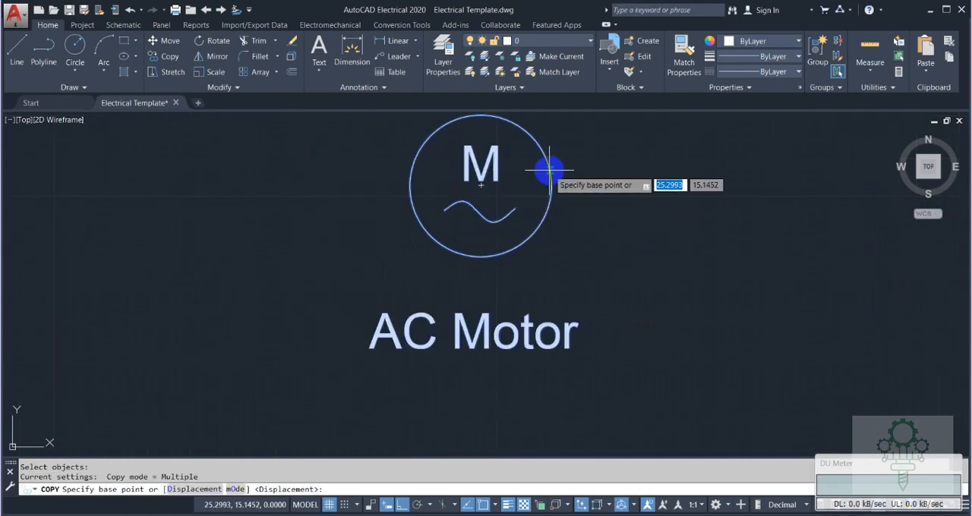
click(481, 186)
scroll(488, 217, down, 4)
middle_drag(509, 263, 496, 180)
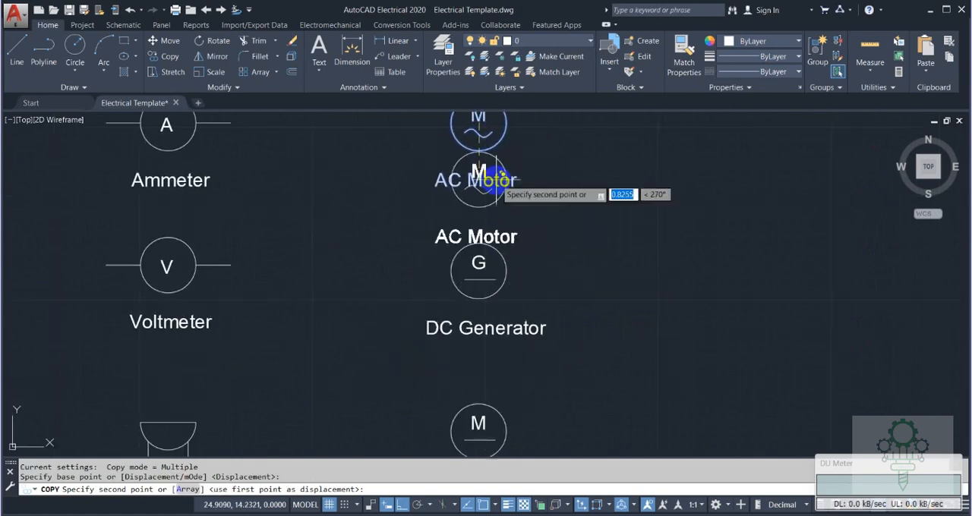
scroll(497, 181, down, 4)
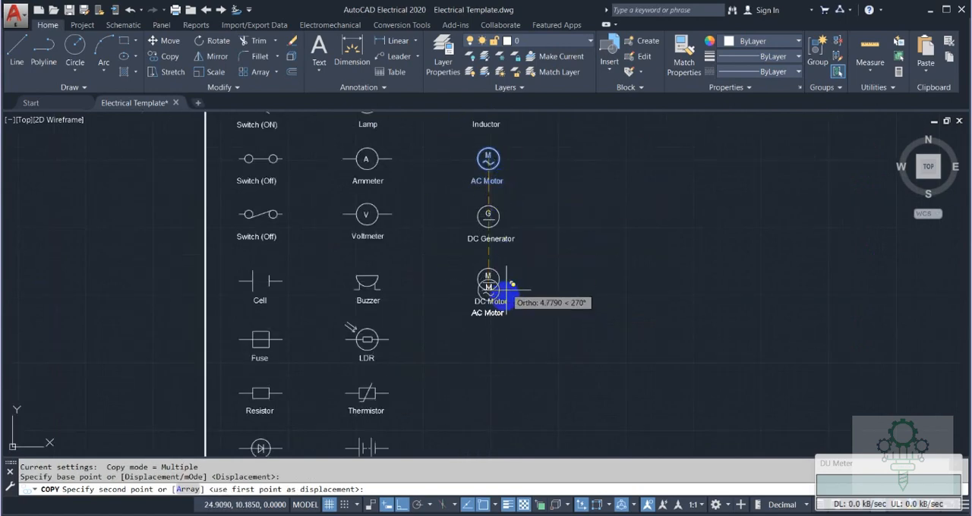
click(488, 339)
key(Escape)
Erase the sine wave from the copied motor symbol and copy the DC Motor's short horizontal line into its circle.
scroll(524, 338, up, 3)
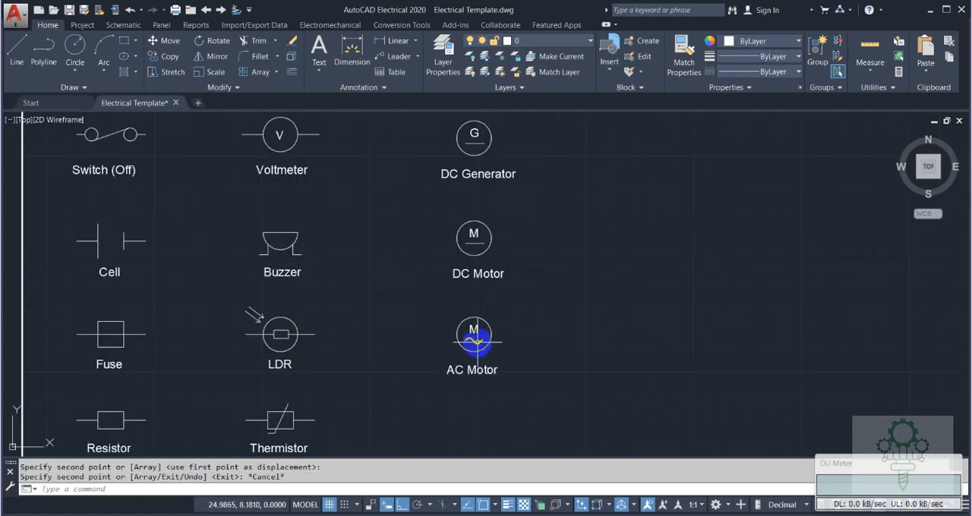
key(Delete)
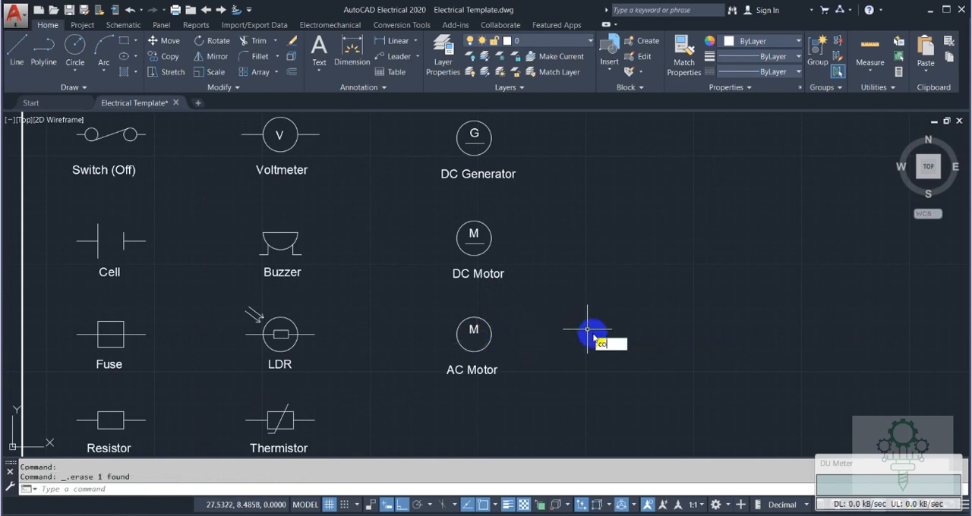
key(Return)
click(477, 242)
key(Return)
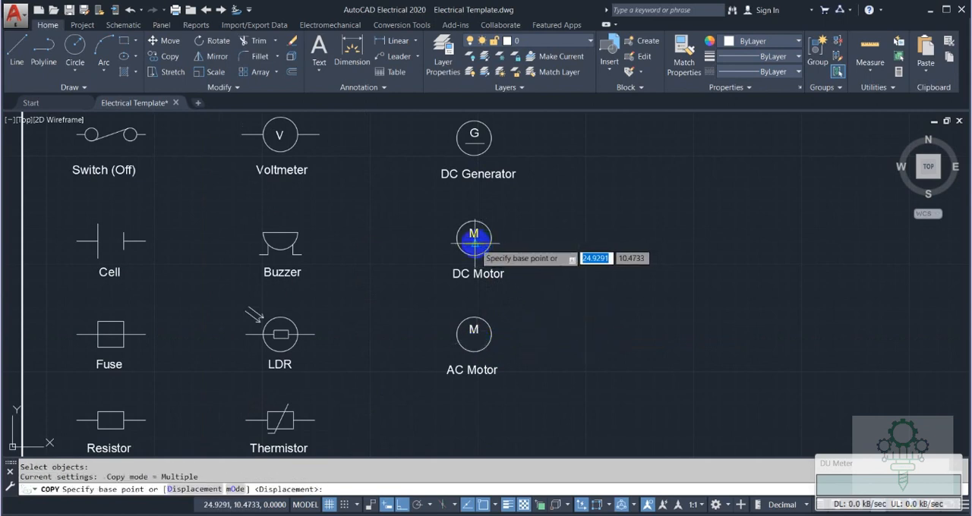
click(472, 237)
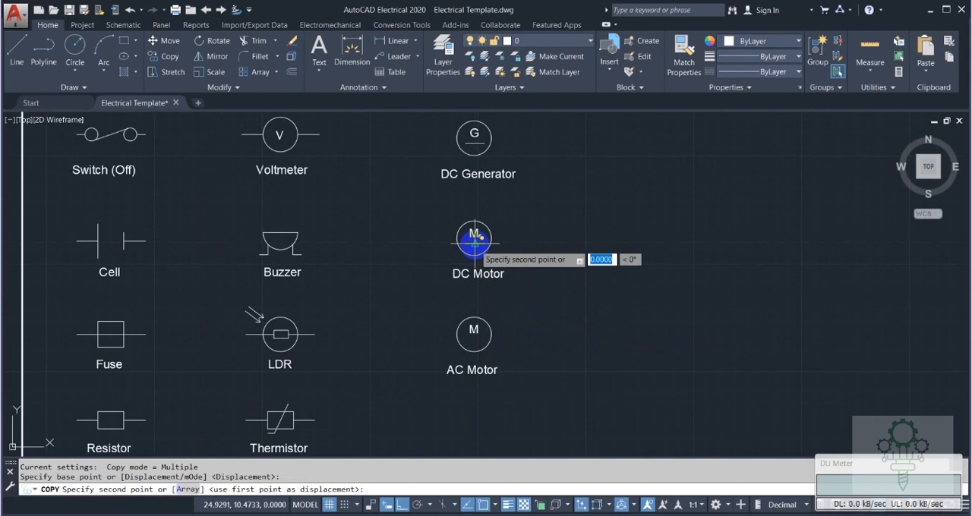
click(473, 329)
key(Escape)
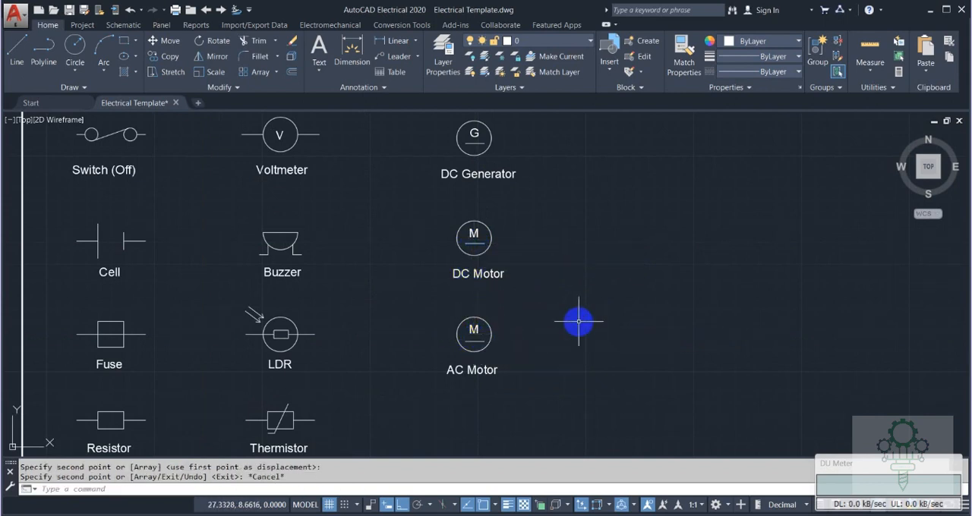
Change the copied motor symbol's label to "DC Motor" and centre the text.
click(477, 371)
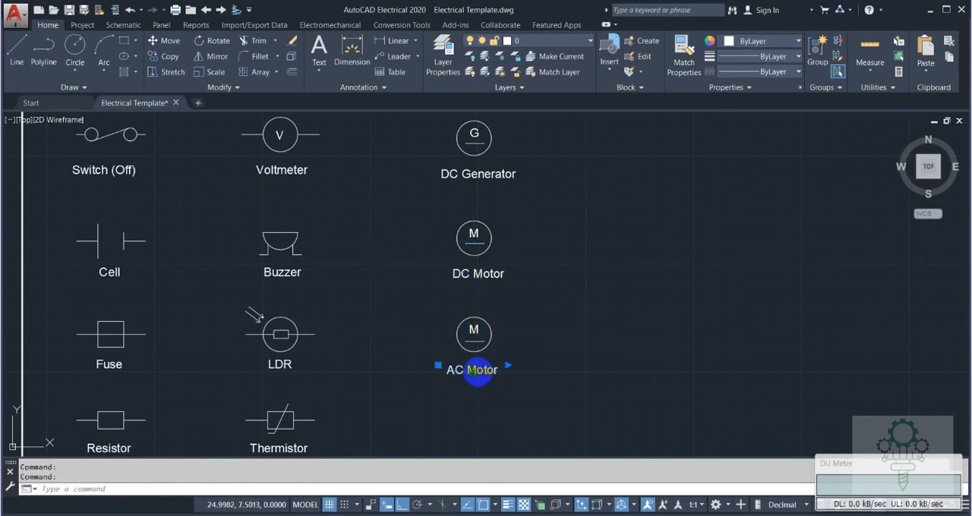
double_click(479, 372)
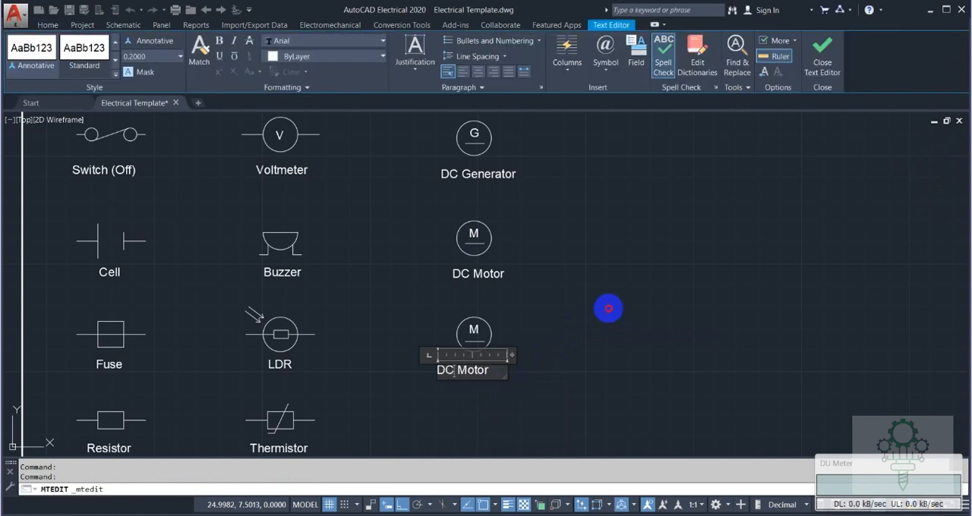
click(608, 308)
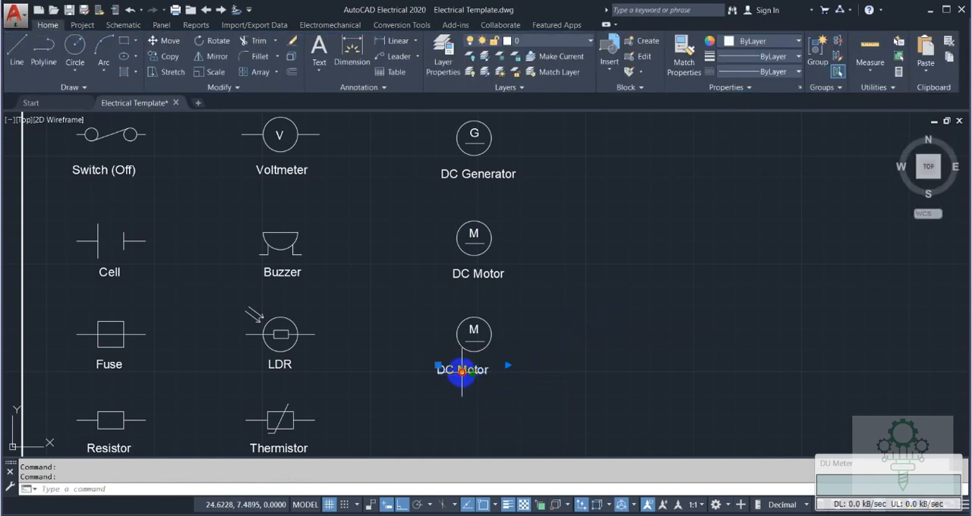
double_click(462, 372)
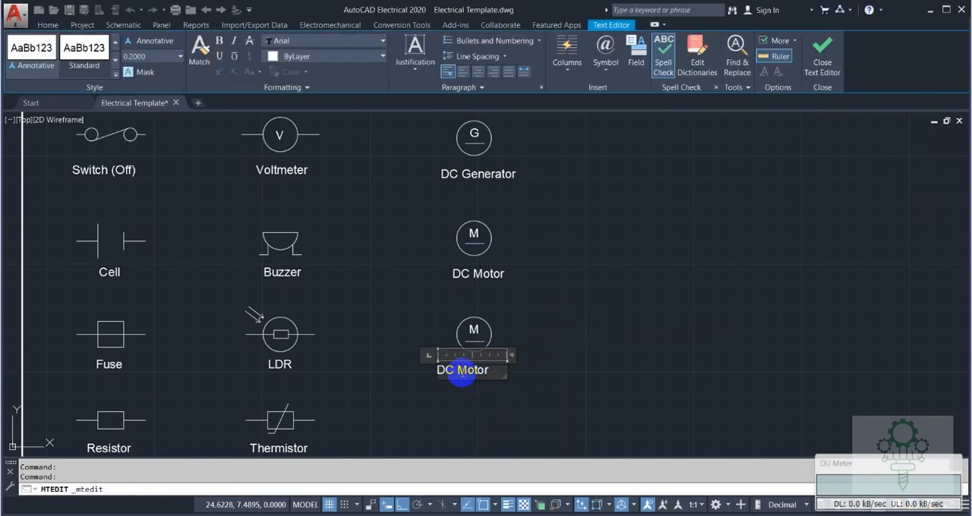
click(478, 72)
click(569, 325)
click(553, 324)
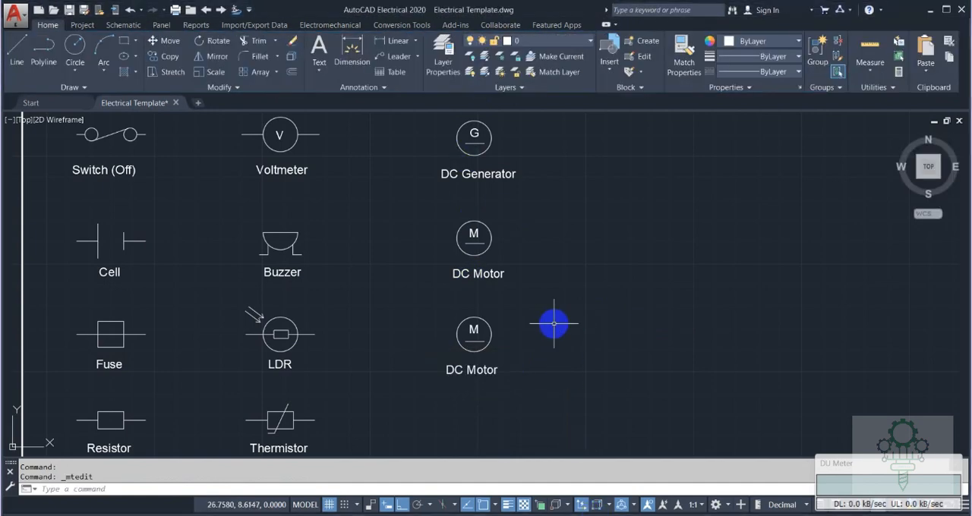
Draw a 3-sided polygon inscribed in a circle of radius .45 below the lower DC Motor, level with the Thermistor.
scroll(553, 324, down, 2)
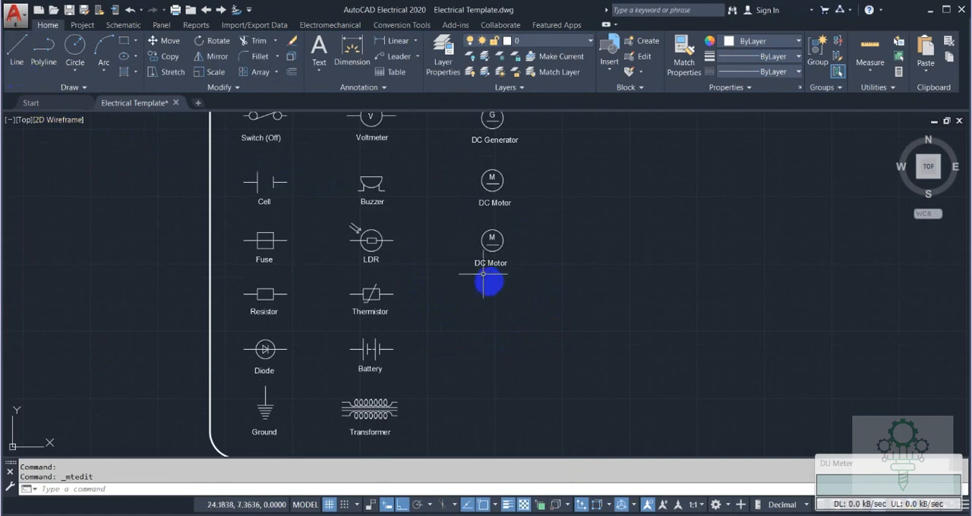
click(138, 45)
click(137, 72)
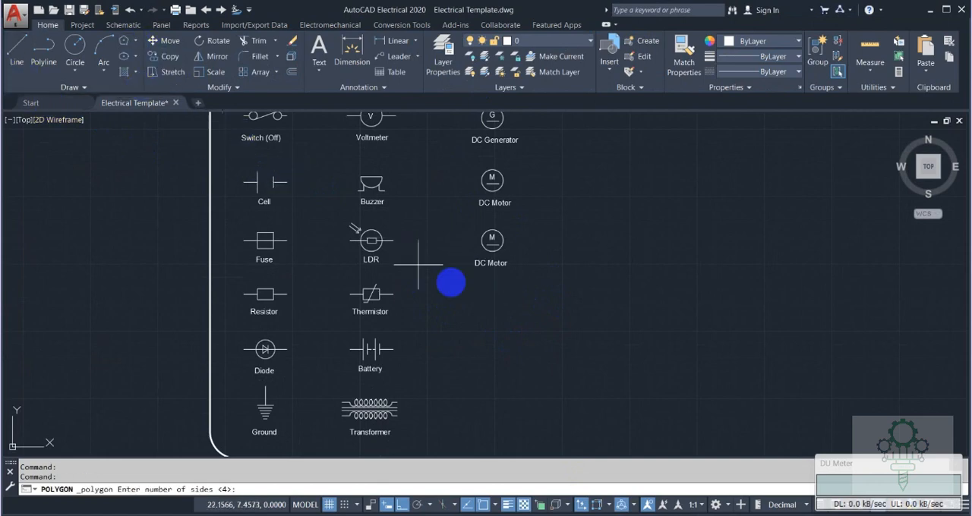
text(3)
key(Return)
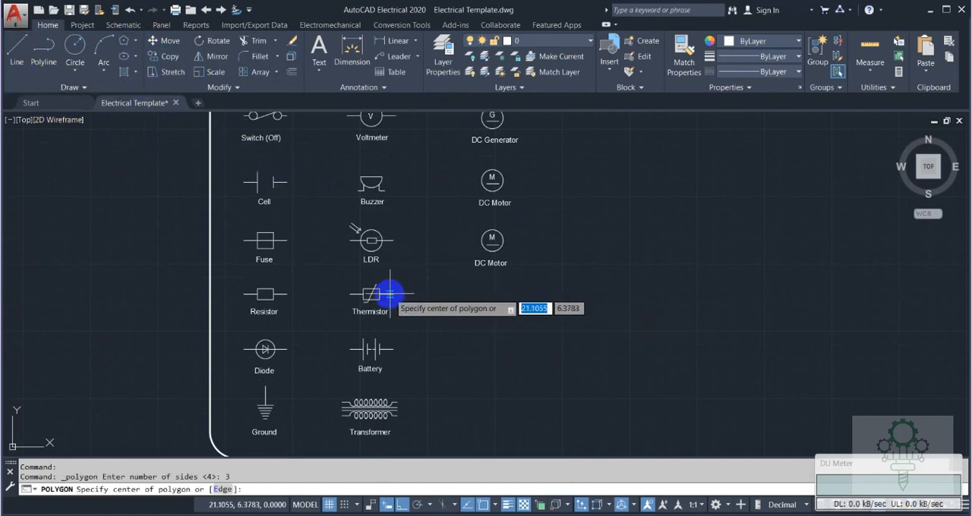
click(491, 294)
key(Return)
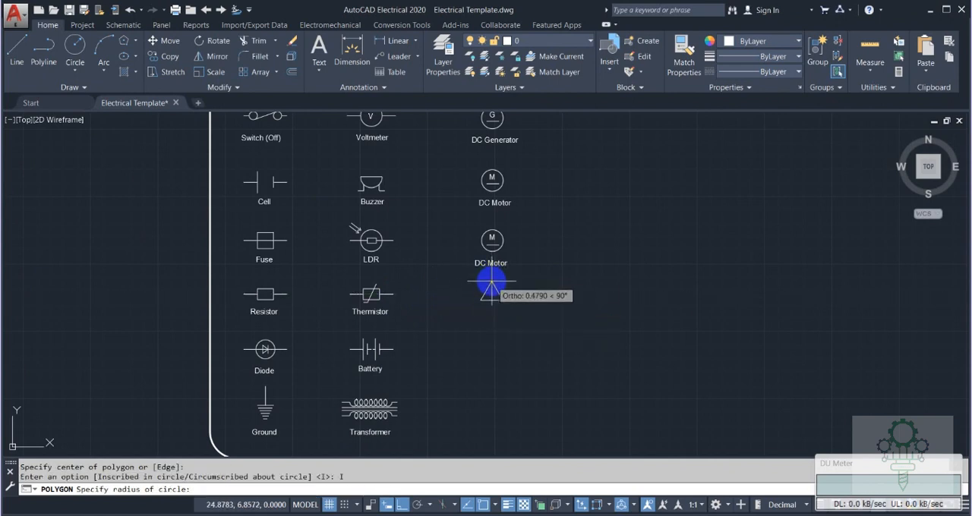
key(Return)
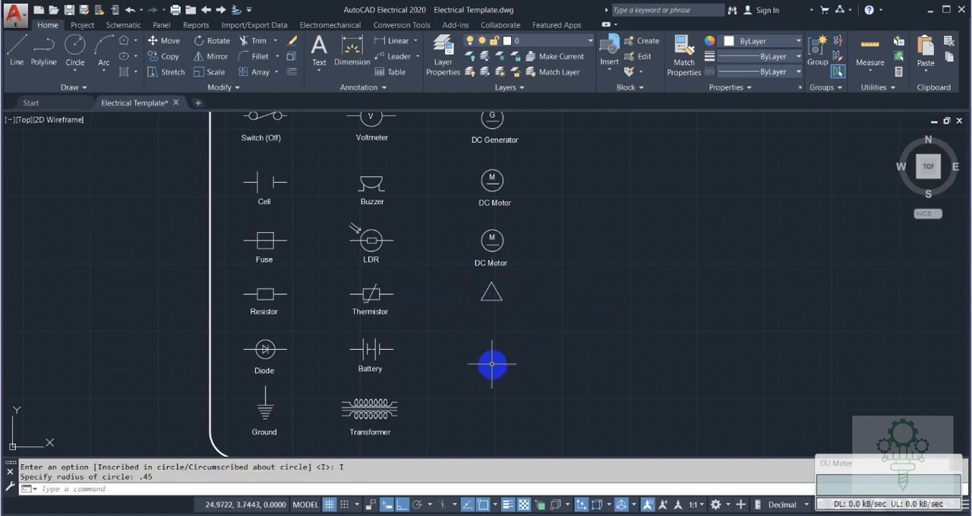
Copy the lower "DC Motor" label to just below the triangle and change its text to "Delta".
click(501, 268)
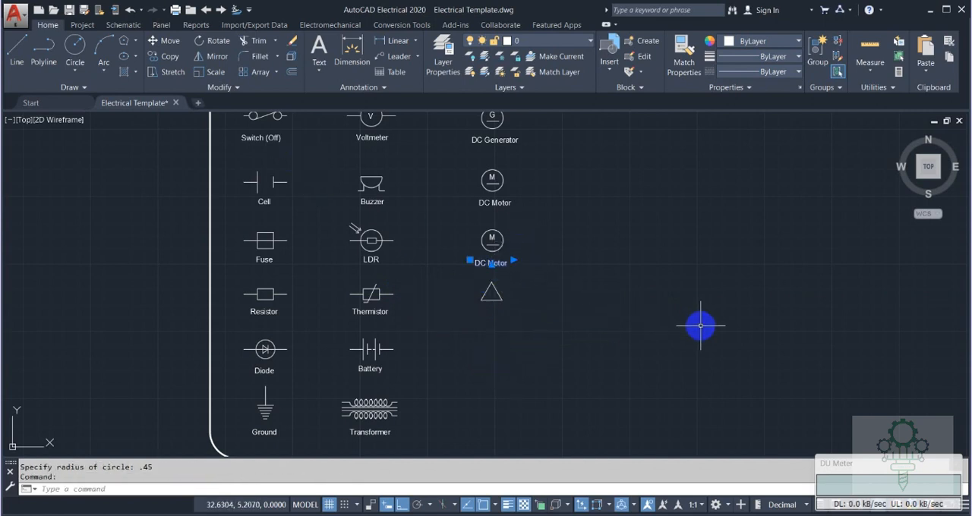
text(co)
key(Return)
click(490, 263)
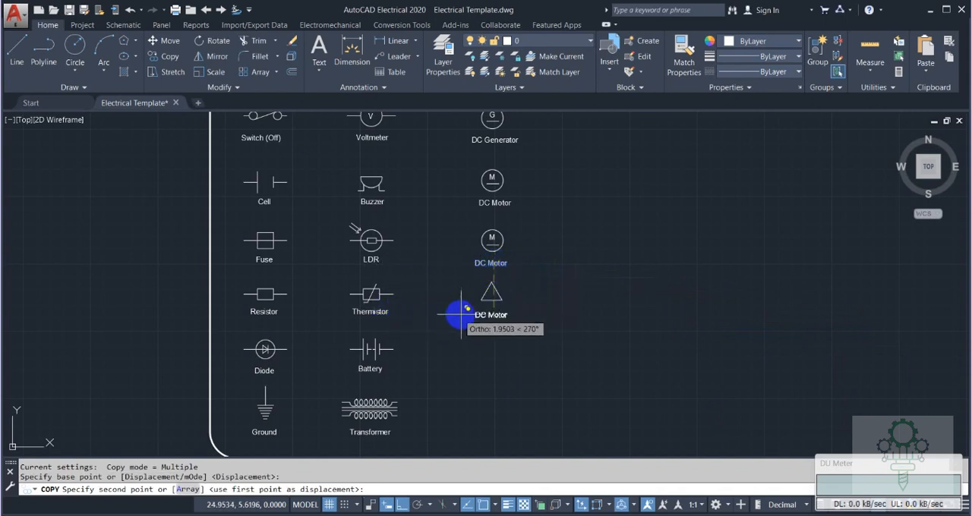
click(495, 310)
key(Escape)
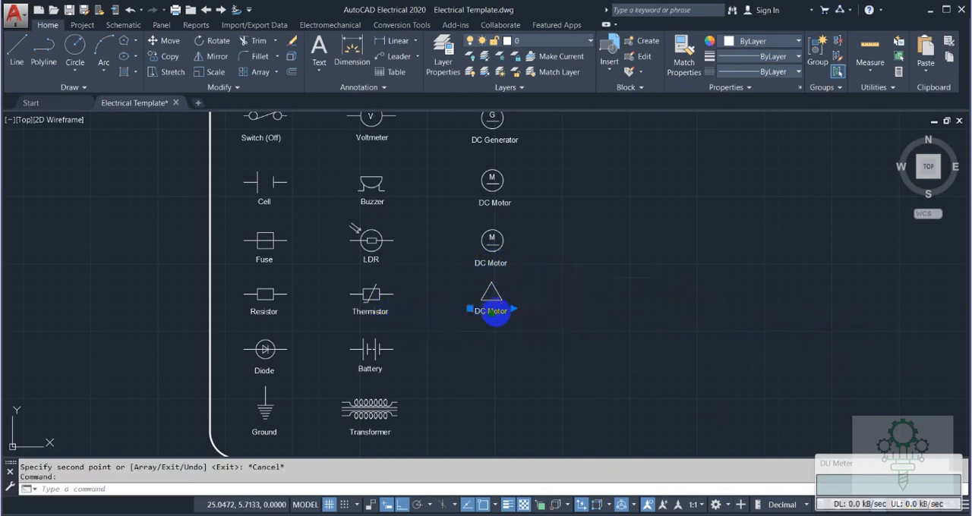
double_click(494, 311)
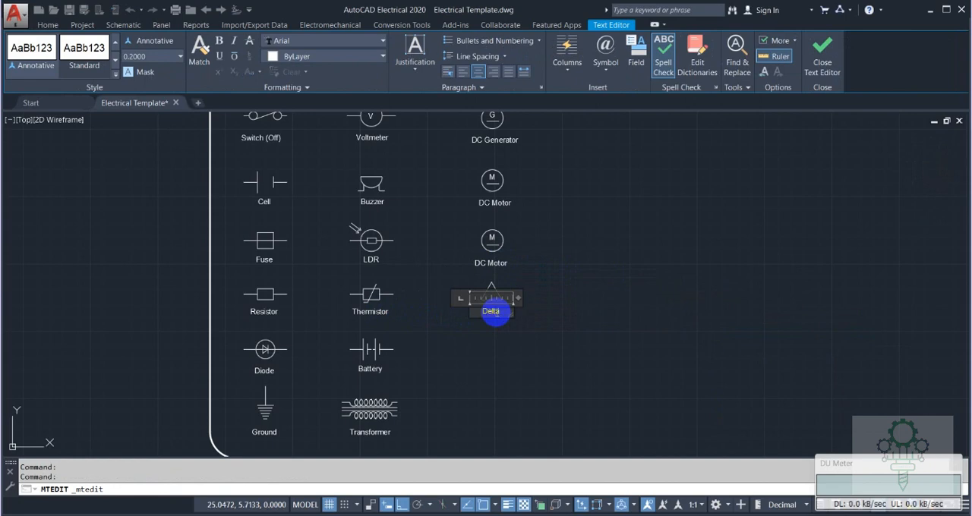
click(538, 305)
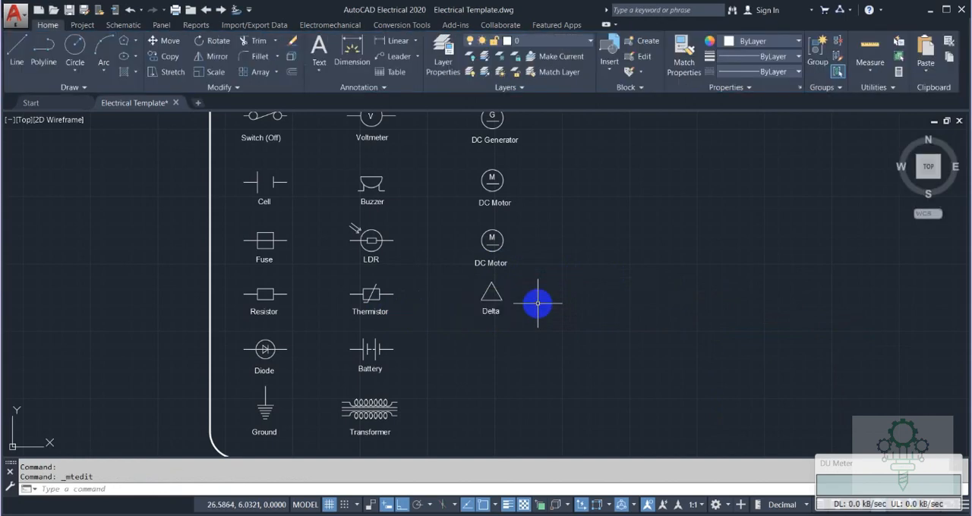
Copy the Delta triangle with its label straight down, level with the Battery symbol.
click(454, 278)
click(555, 334)
text(c)
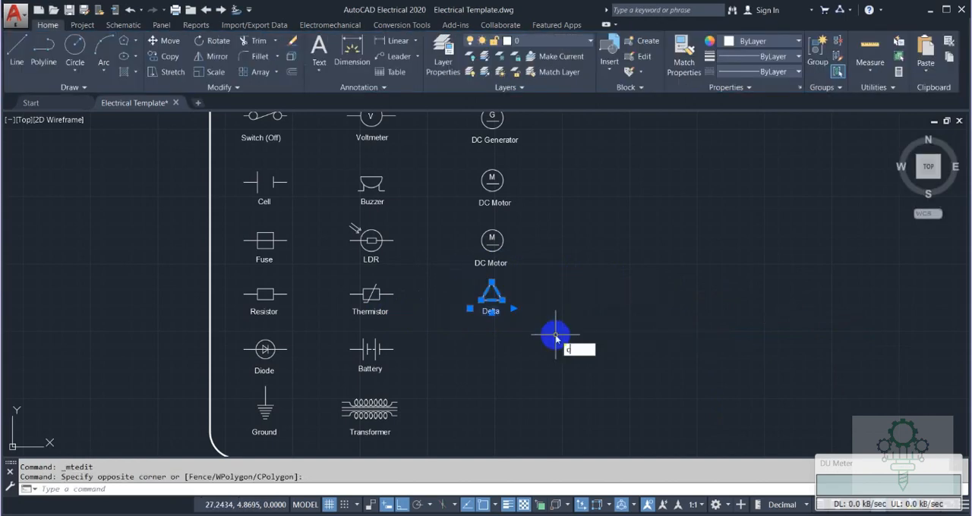
text(o)
key(Return)
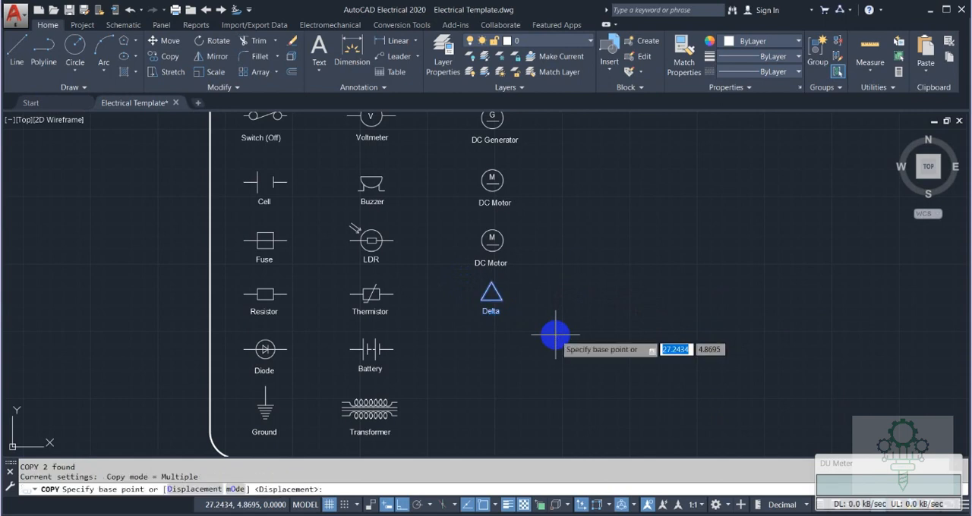
click(491, 292)
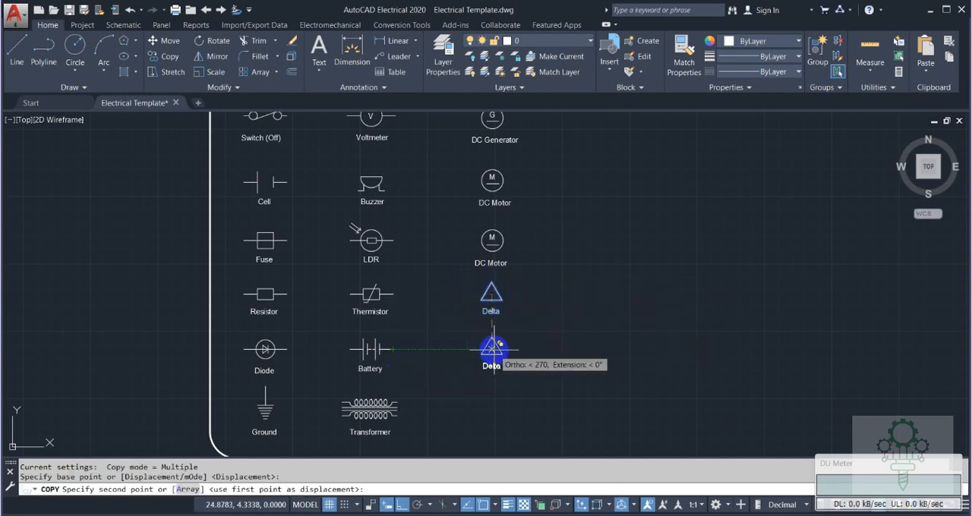
click(491, 349)
key(Escape)
With ortho off, draw lines in the copied triangle from its lower-left corner to its centre and up to its apex.
scroll(512, 354, up, 4)
text(l)
key(Return)
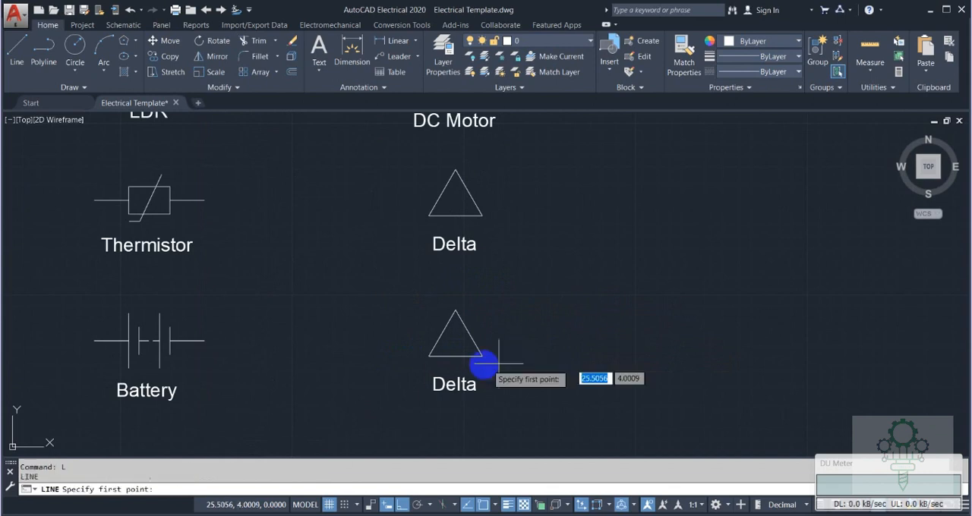
click(402, 504)
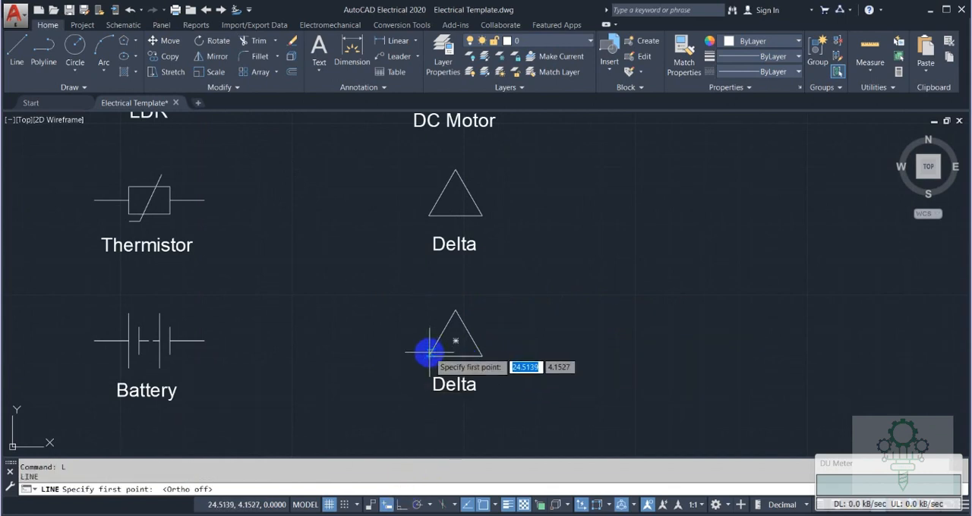
click(454, 342)
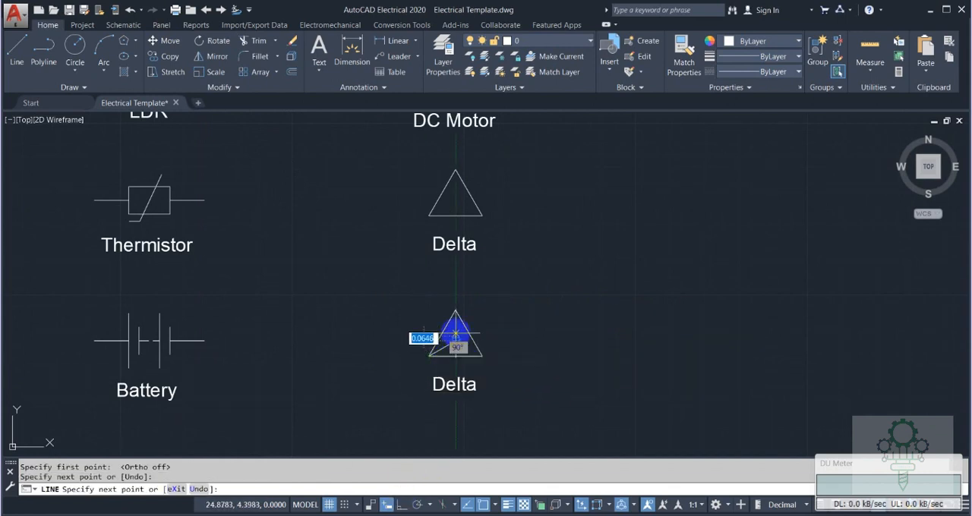
click(456, 310)
key(Escape)
key(Escape)
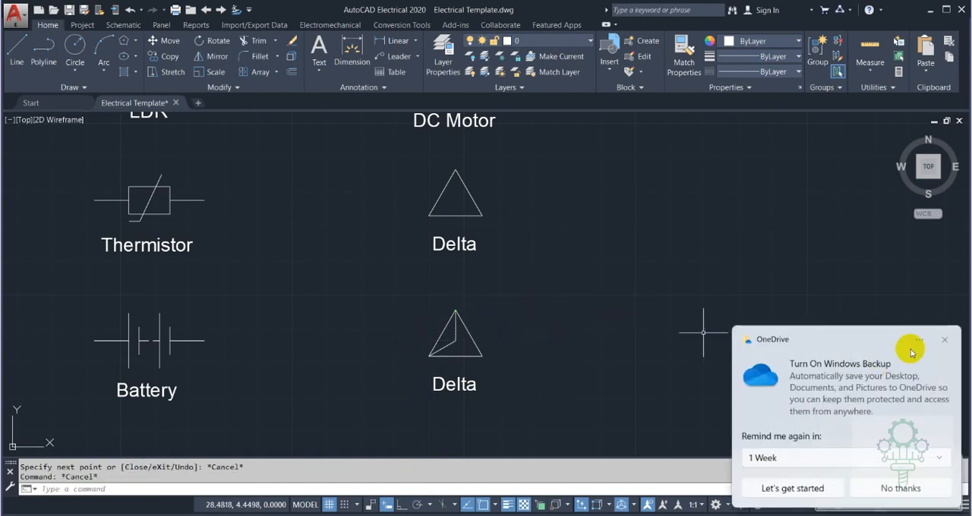
Dismiss the OneDrive backup notification and draw a line from the triangle's centre to its lower-right corner.
click(944, 340)
text(l)
key(Return)
click(455, 341)
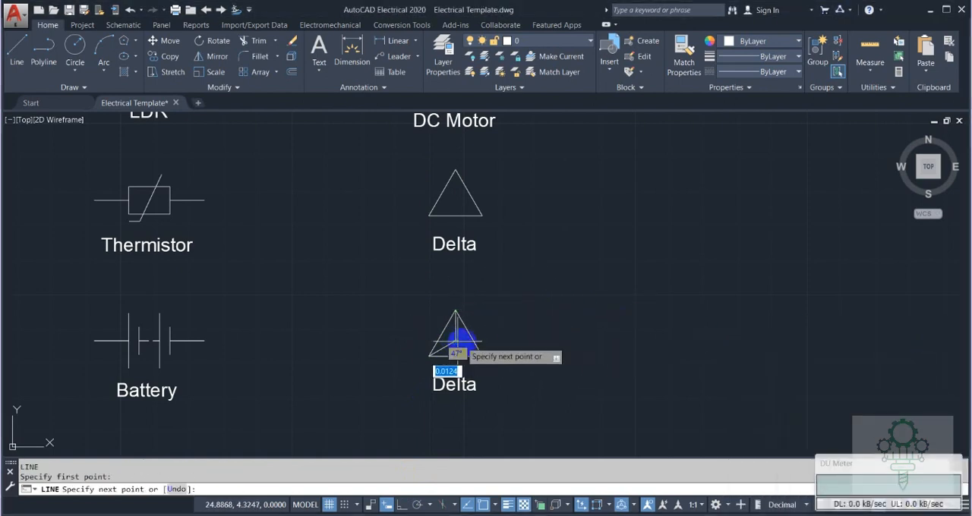
click(482, 354)
key(Escape)
Delete the outer triangle around the three radiating lines and change the symbol's label to "Star".
click(468, 328)
key(Delete)
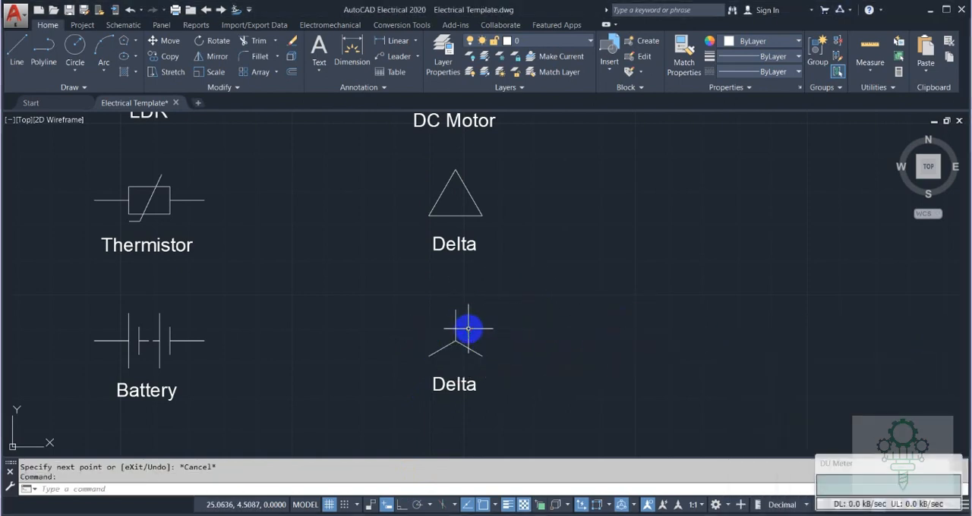
click(458, 377)
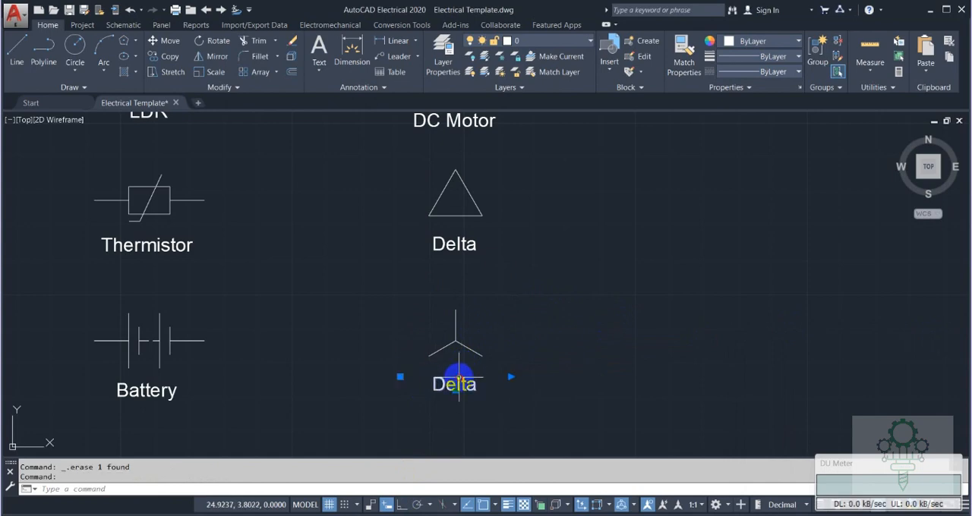
click(586, 277)
text(z)
key(Return)
text(a)
key(Return)
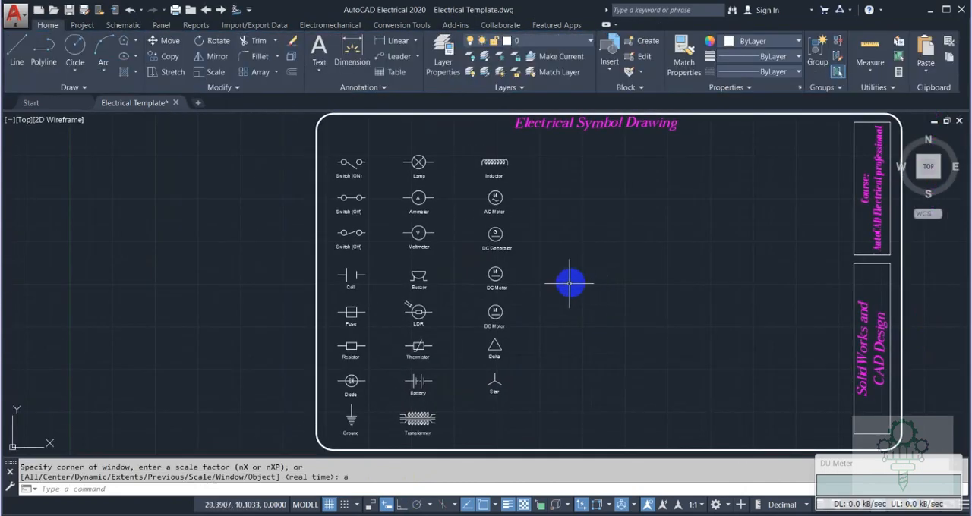
scroll(503, 438, up, 2)
middle_drag(492, 427, 491, 378)
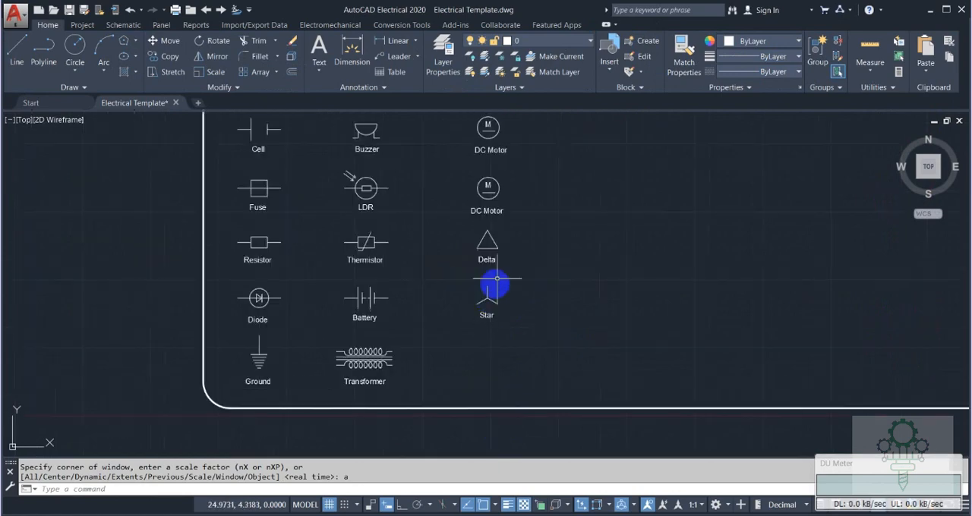
middle_drag(526, 141, 536, 285)
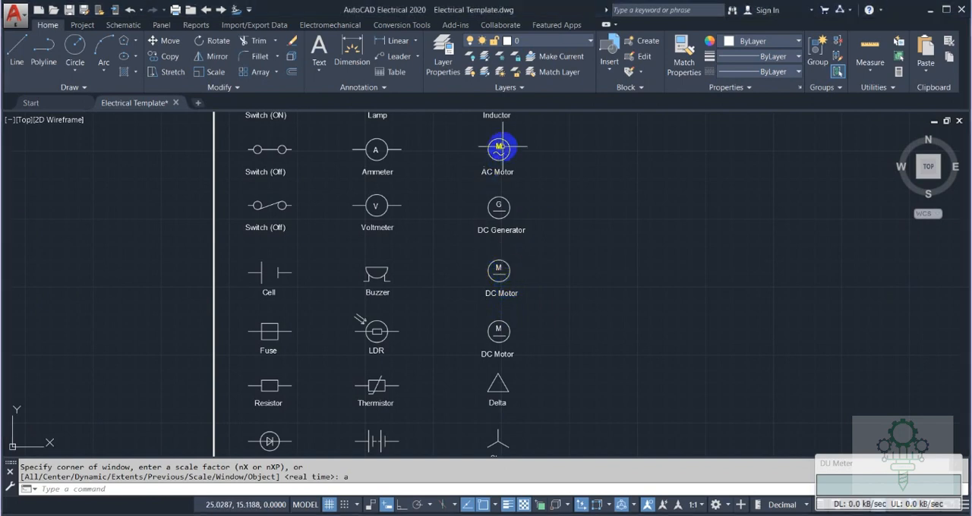
click(464, 254)
click(543, 288)
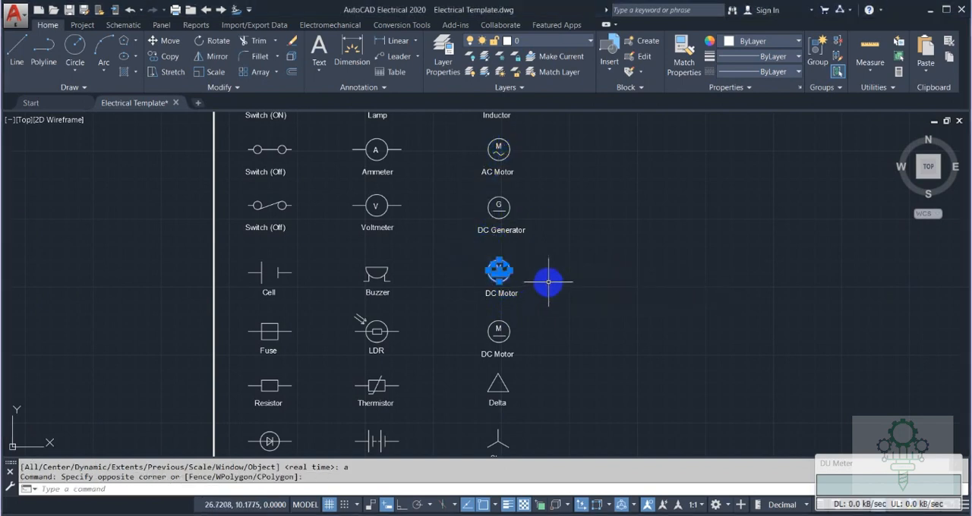
key(Delete)
click(463, 123)
click(532, 166)
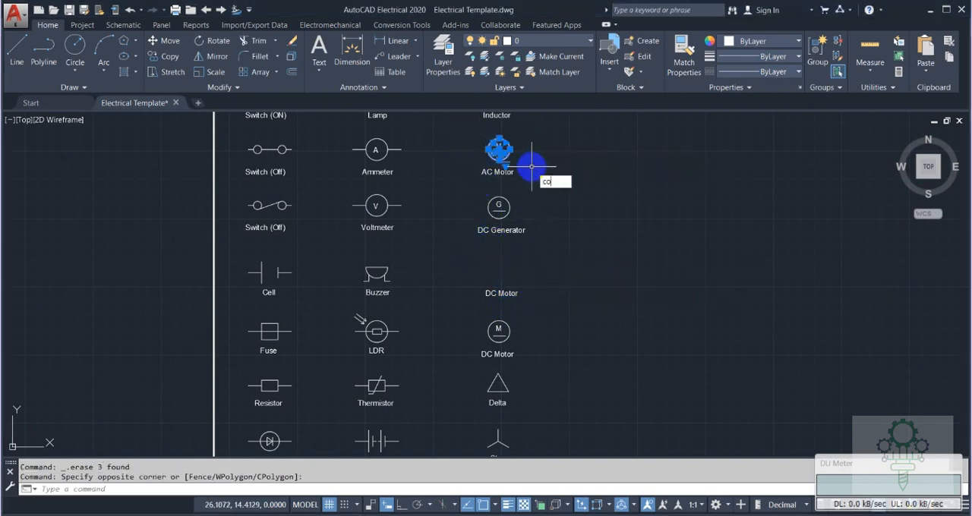
text(co)
key(Return)
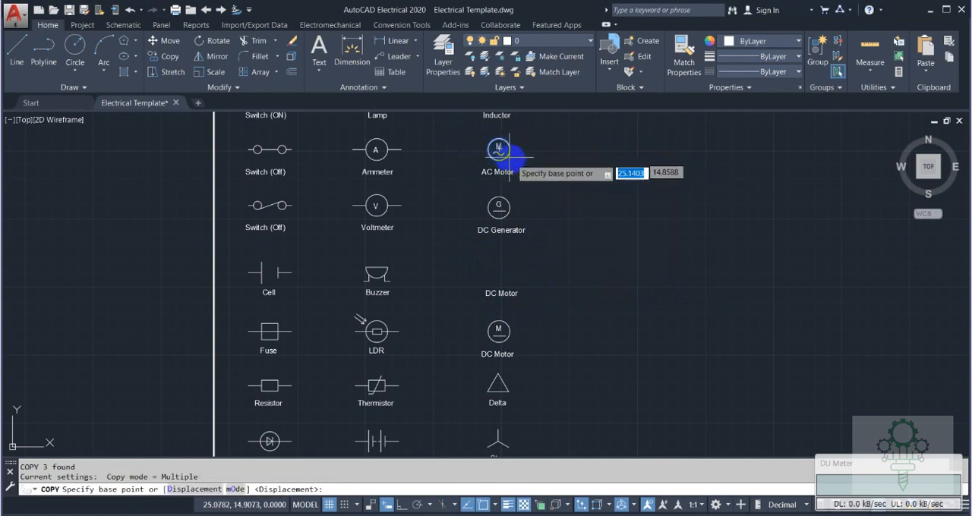
key(Escape)
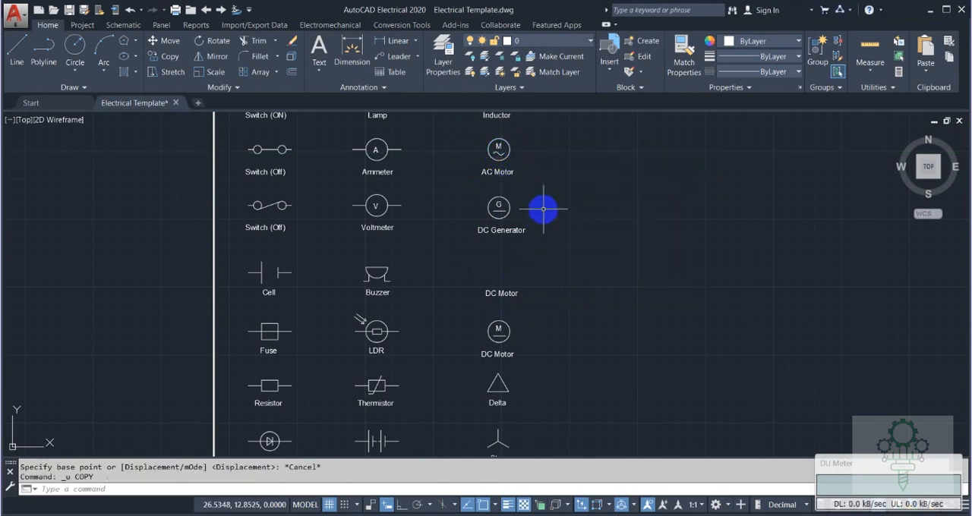
key(ctrl+z)
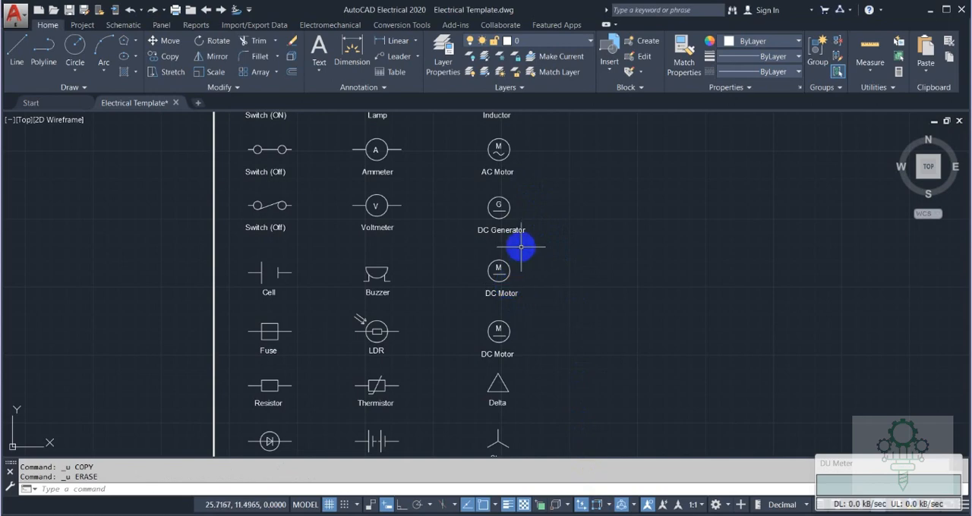
Change the letter in the upper DC Motor circle to G and copy the AC Motor's sine wave to just beside that circle.
double_click(498, 268)
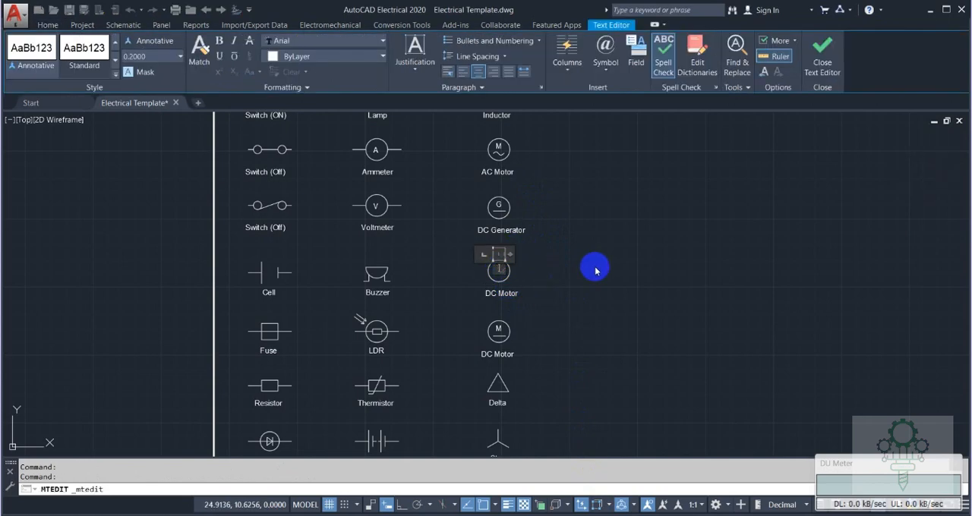
click(593, 267)
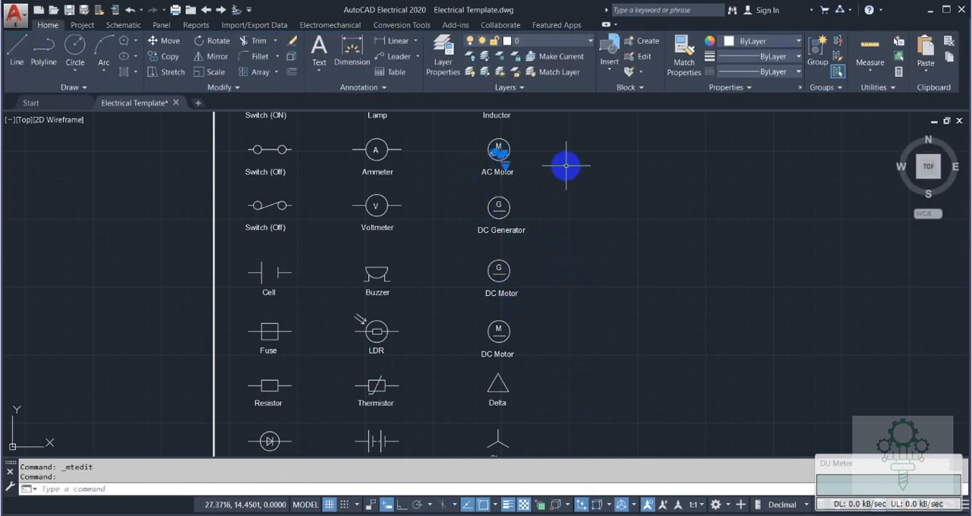
text(co)
key(Return)
click(498, 154)
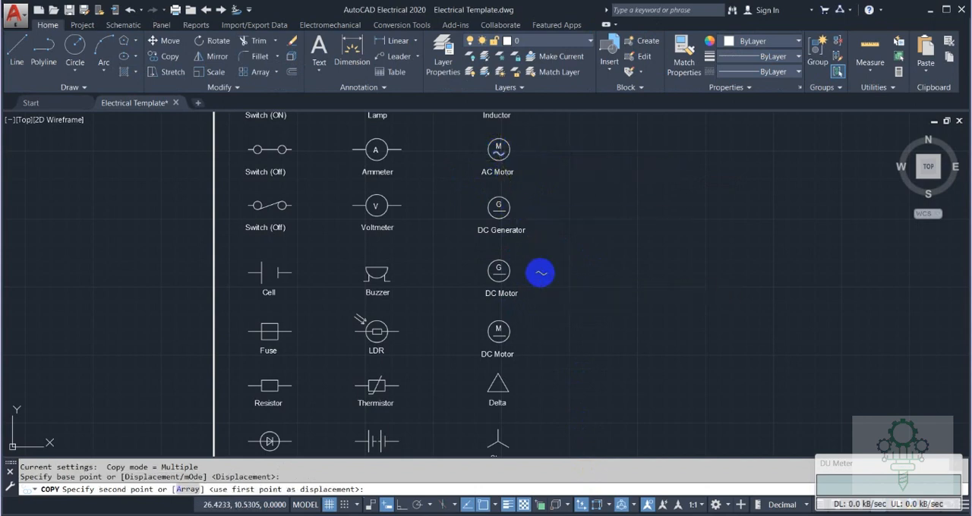
click(540, 273)
key(Escape)
Delete the straight line under the G and copy the sine wave from beside the circle into its place.
click(498, 276)
key(Delete)
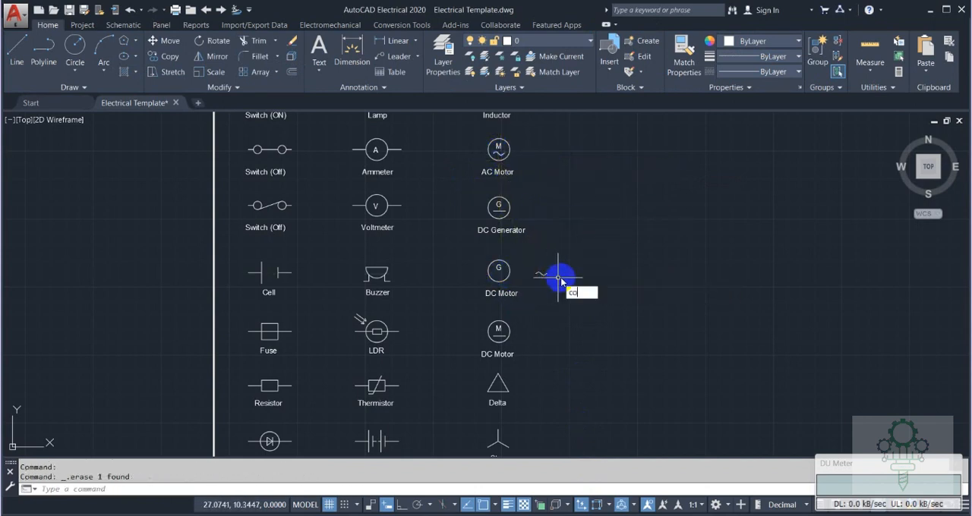
key(Return)
click(539, 273)
key(Return)
click(538, 272)
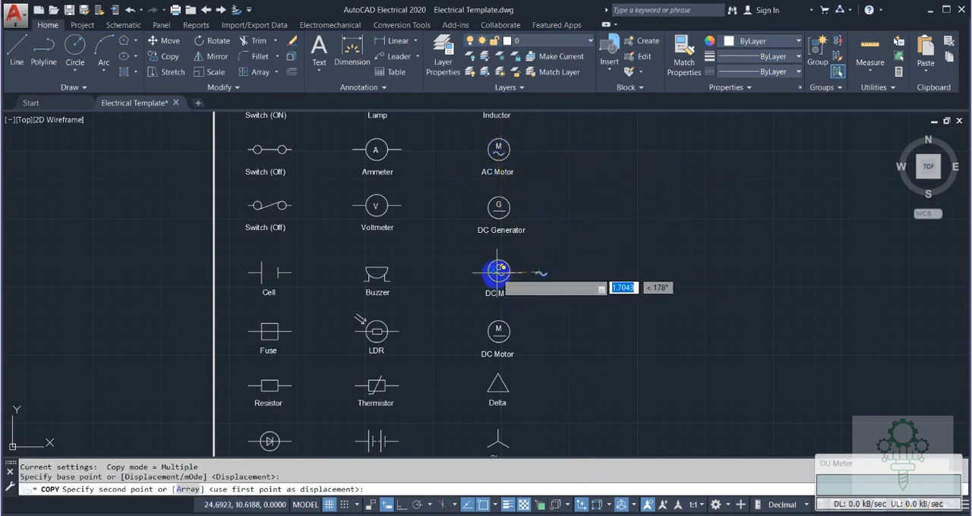
click(497, 274)
key(Escape)
Delete the spare sine wave beside the circle and change the symbol's label to "AC Generator".
click(581, 295)
click(531, 250)
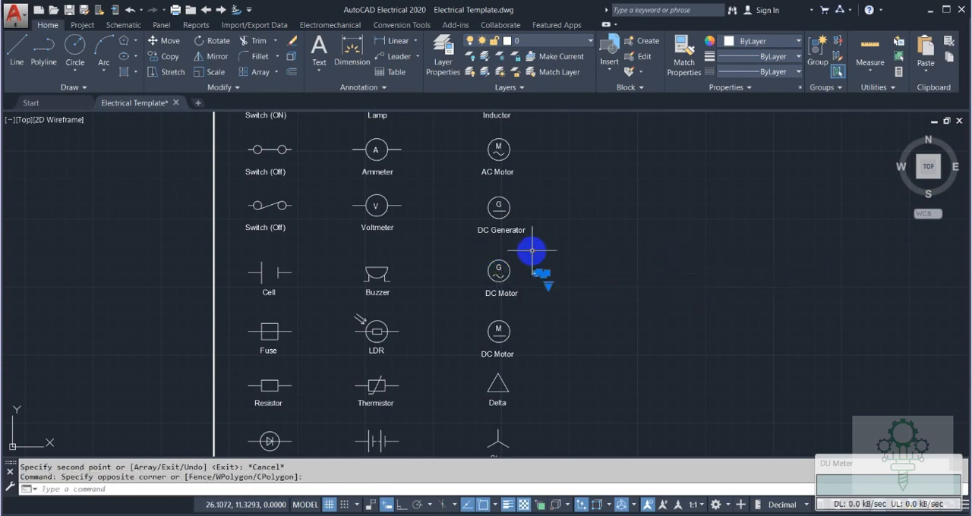
key(Delete)
click(489, 293)
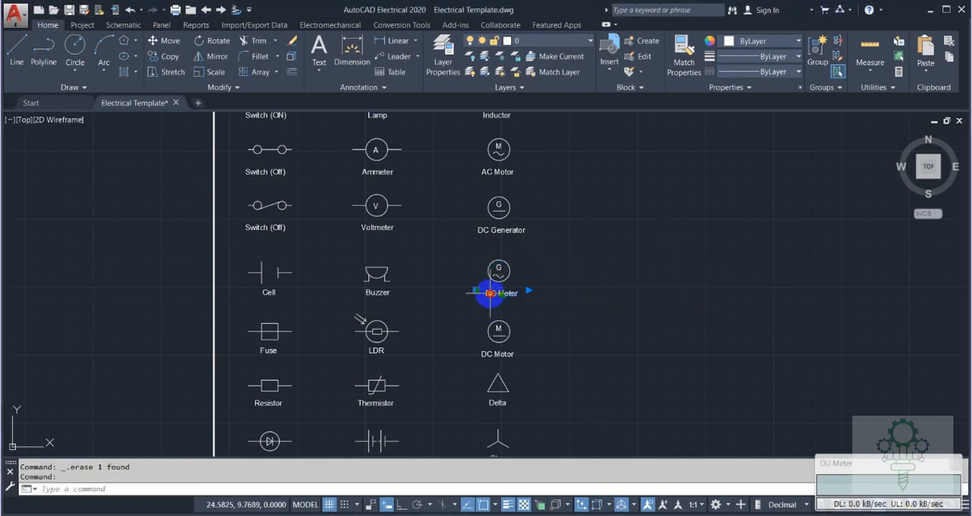
double_click(493, 294)
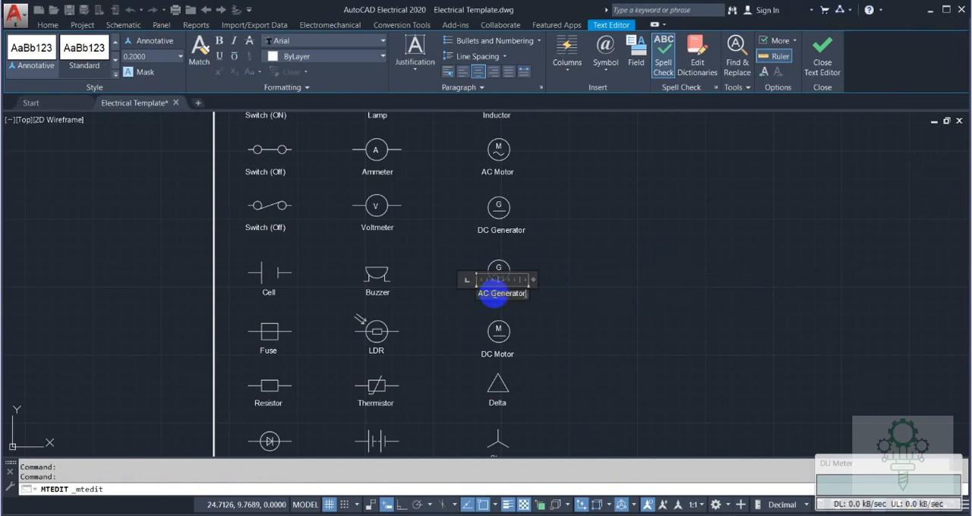
click(661, 252)
With ortho on, copy the AC Generator's sine wave straight down below the Star symbol, level with the Transformer.
mouse_move(639, 303)
middle_down()
mouse_move(587, 235)
mouse_move(561, 251)
middle_up()
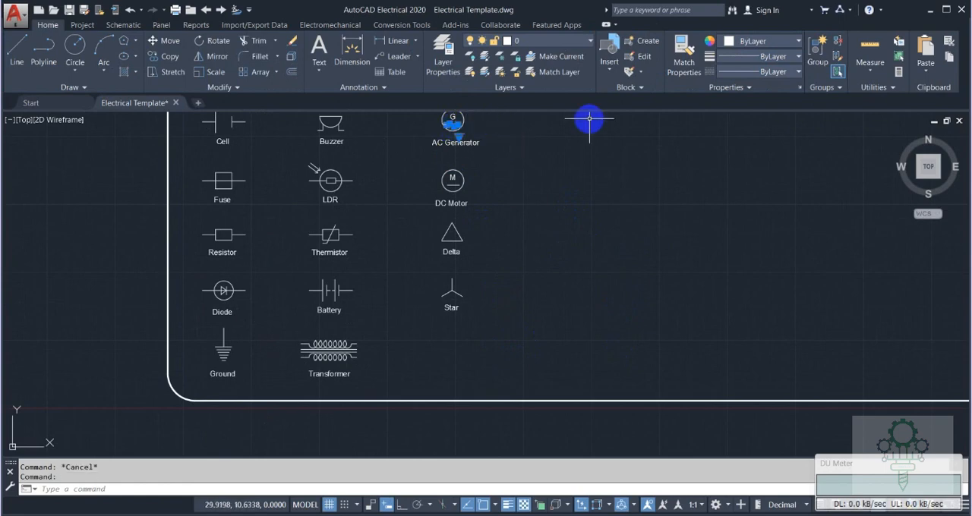
text(co)
key(Return)
scroll(453, 128, up, 6)
middle_drag(439, 127, 470, 198)
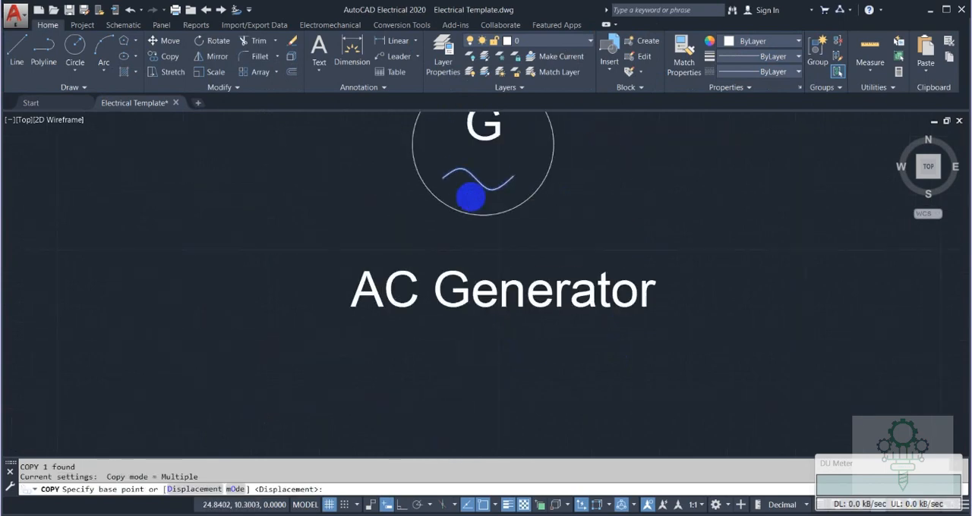
click(444, 178)
scroll(481, 309, down, 7)
middle_drag(481, 310, 486, 156)
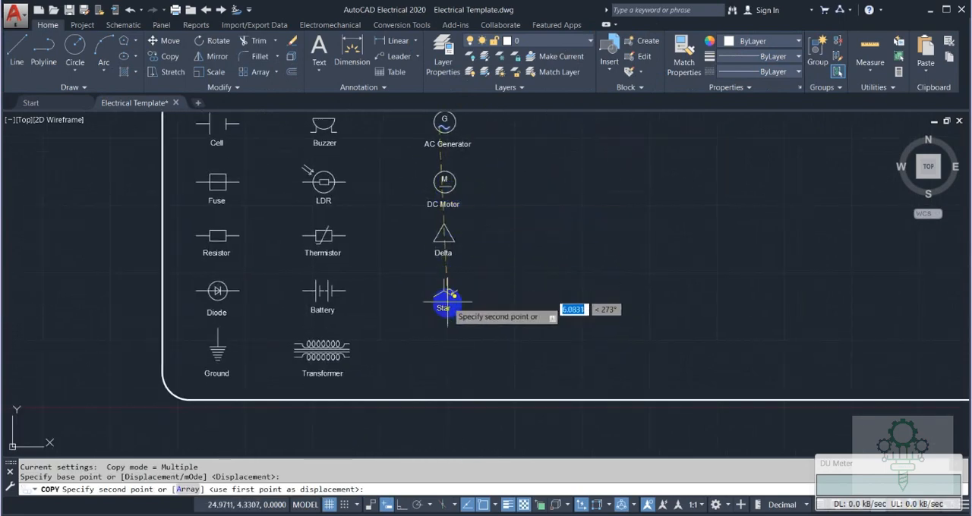
click(402, 504)
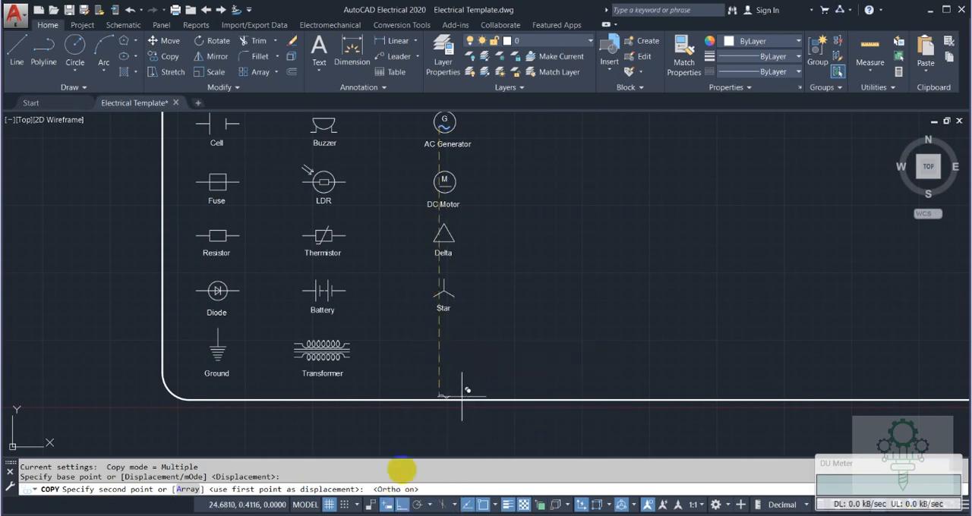
click(436, 351)
key(Escape)
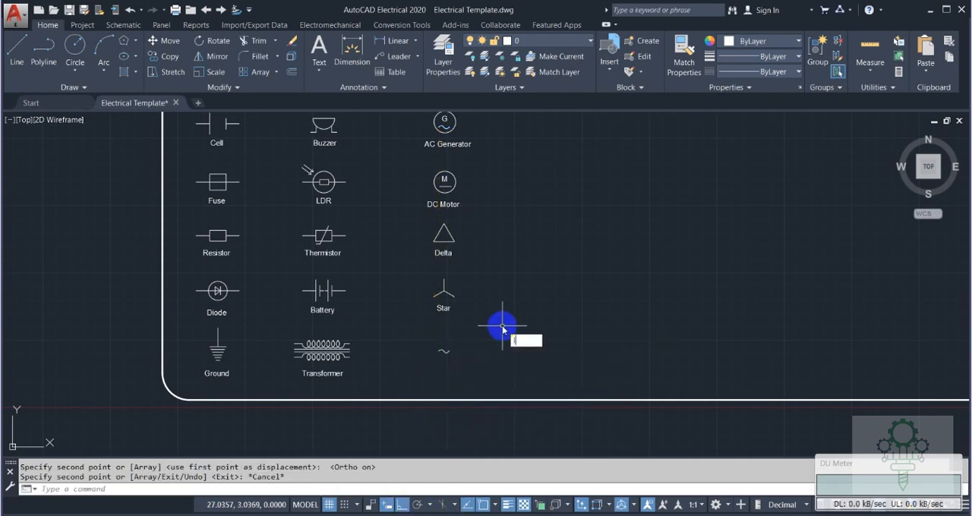
Draw a horizontal line about 0.38 long just above the copied sine wave, spanning its width.
scroll(436, 356, up, 4)
text(l)
key(Return)
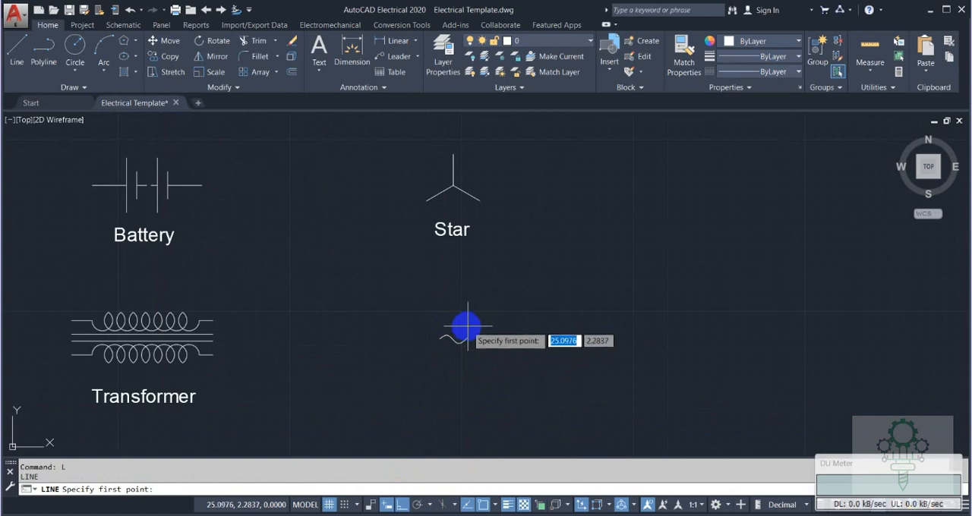
click(440, 326)
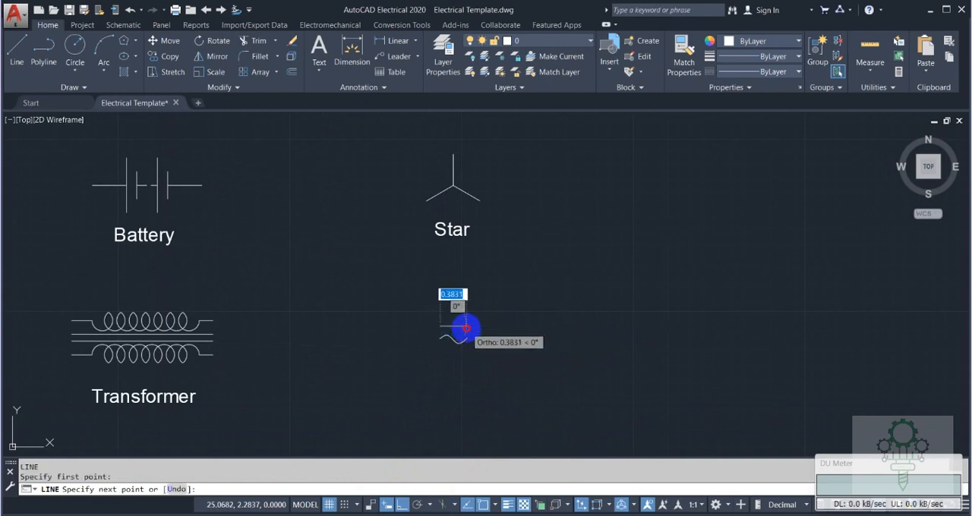
click(465, 328)
key(Escape)
Copy the Star label straight down beneath the line-and-wave symbol and change the copy's text to "AC or DC".
scroll(538, 336, down, 2)
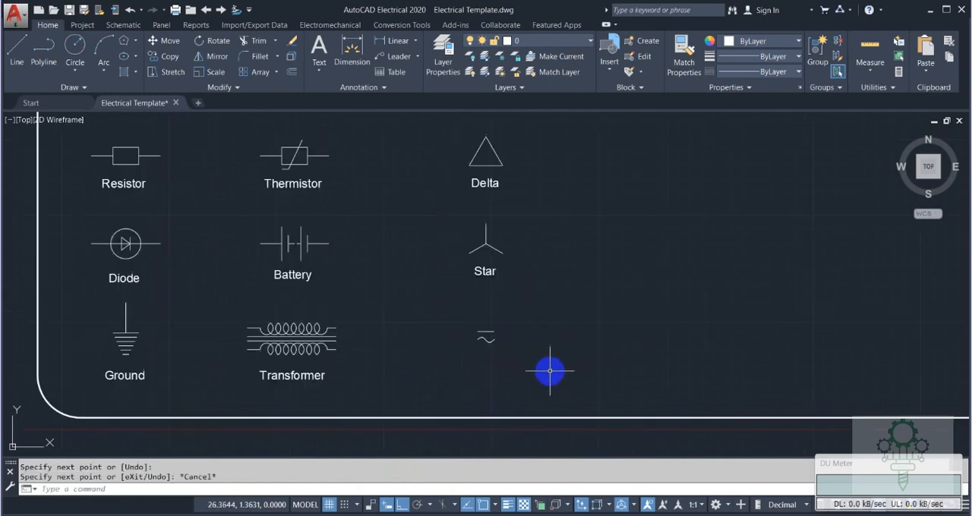
click(490, 271)
text(co)
key(Return)
click(483, 269)
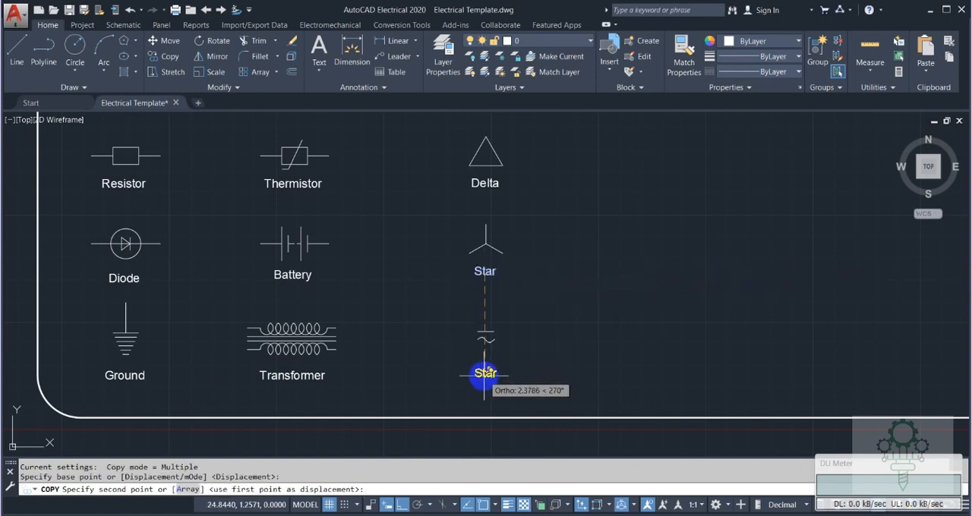
click(484, 374)
key(Escape)
double_click(485, 372)
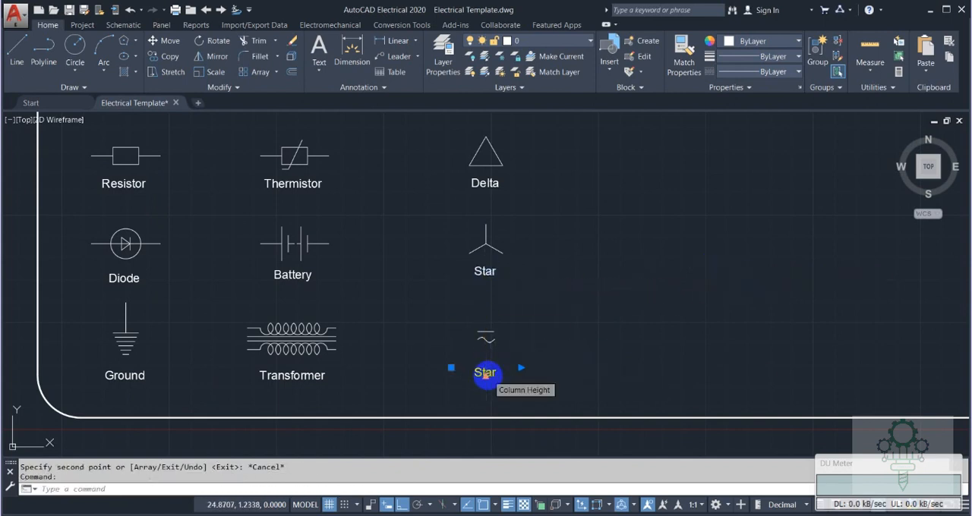
click(560, 340)
Draw a rectangle about 1.1 by 0.37 to the right of the Inductor symbol, starting a fourth column.
scroll(471, 308, down, 4)
text(z)
key(Return)
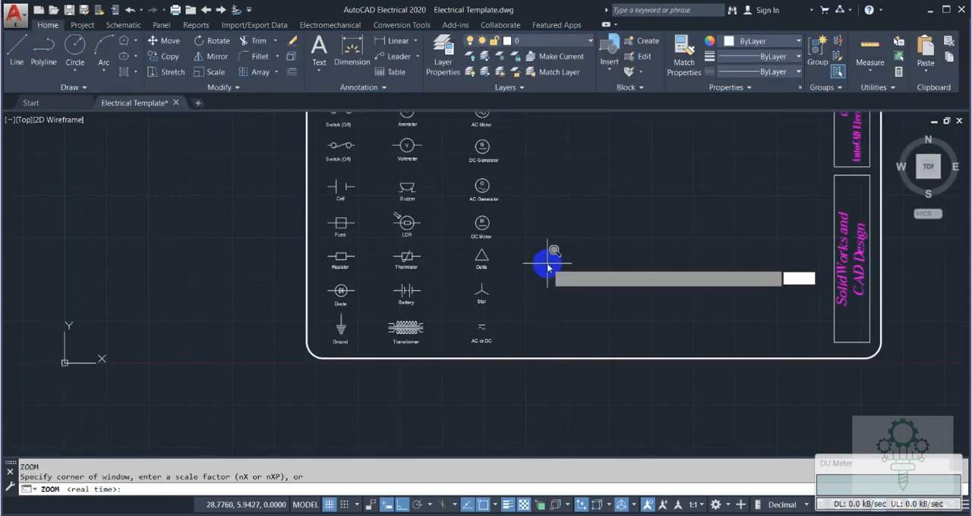
text(a)
key(Return)
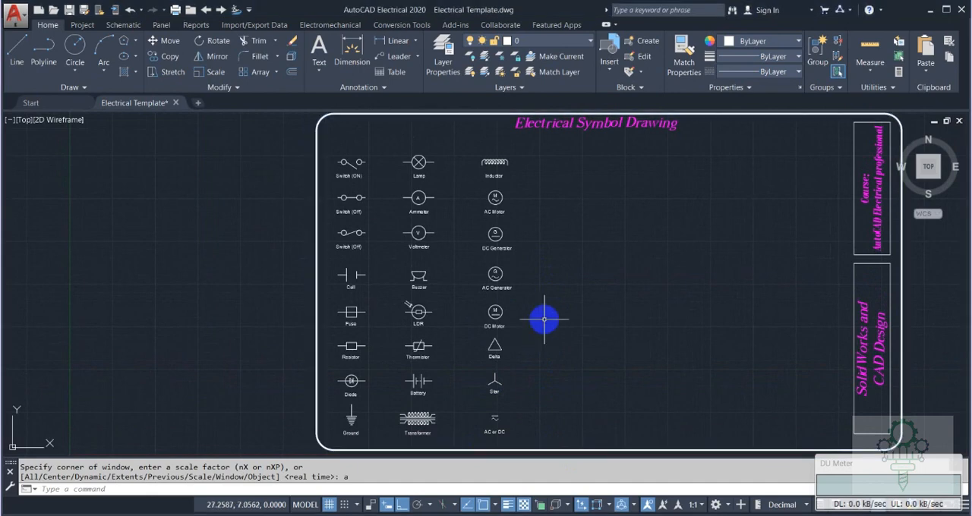
text(rec)
key(Return)
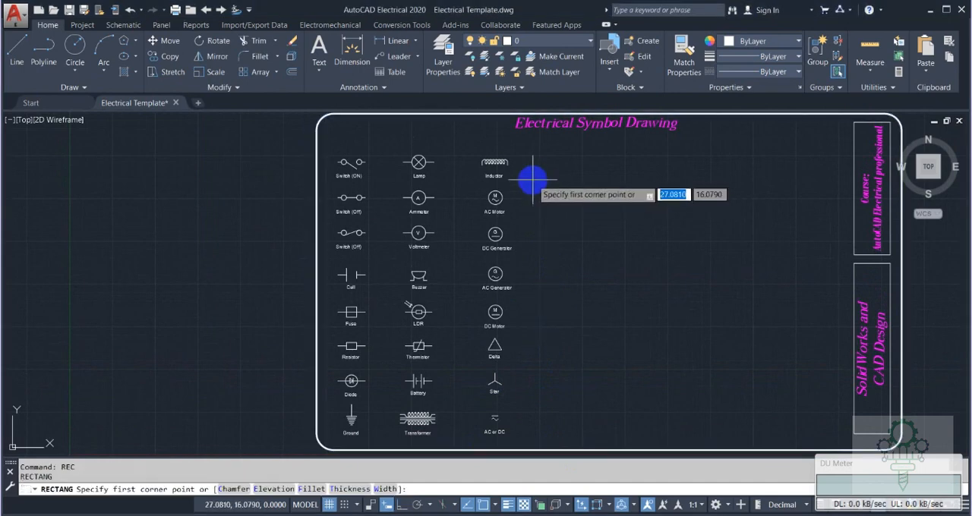
scroll(531, 173, up, 2)
middle_drag(529, 172, 483, 177)
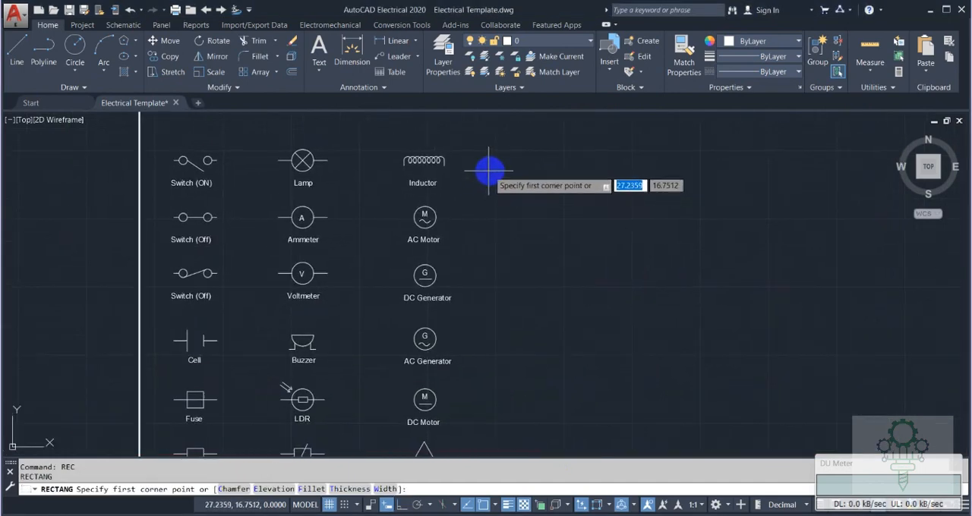
click(497, 166)
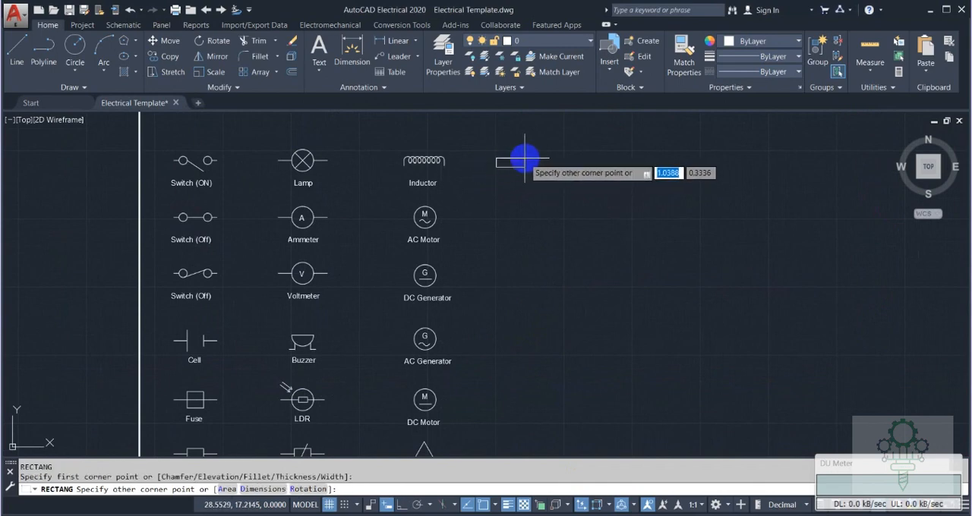
click(525, 158)
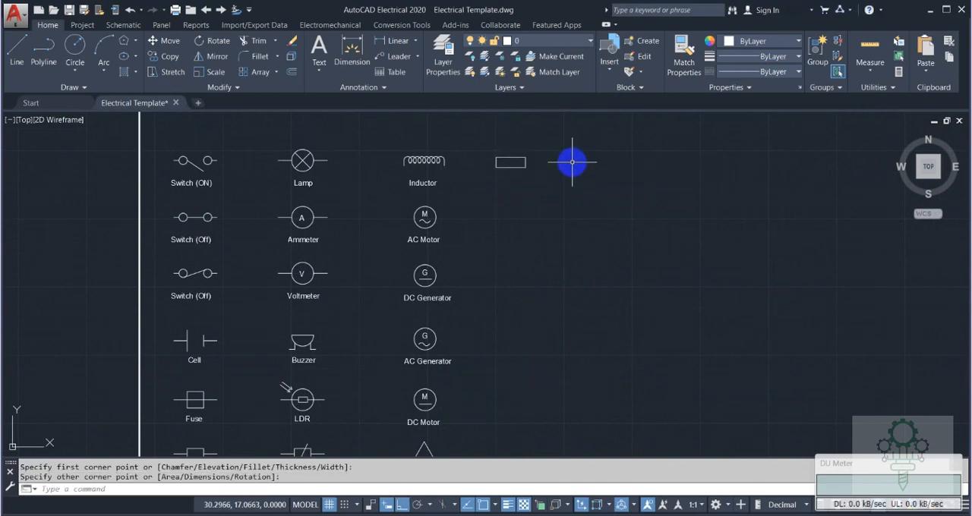
Draw a vertical line from the midpoint of the rectangle's top edge to the midpoint of its bottom edge.
text(L)
key(Return)
scroll(520, 163, up, 4)
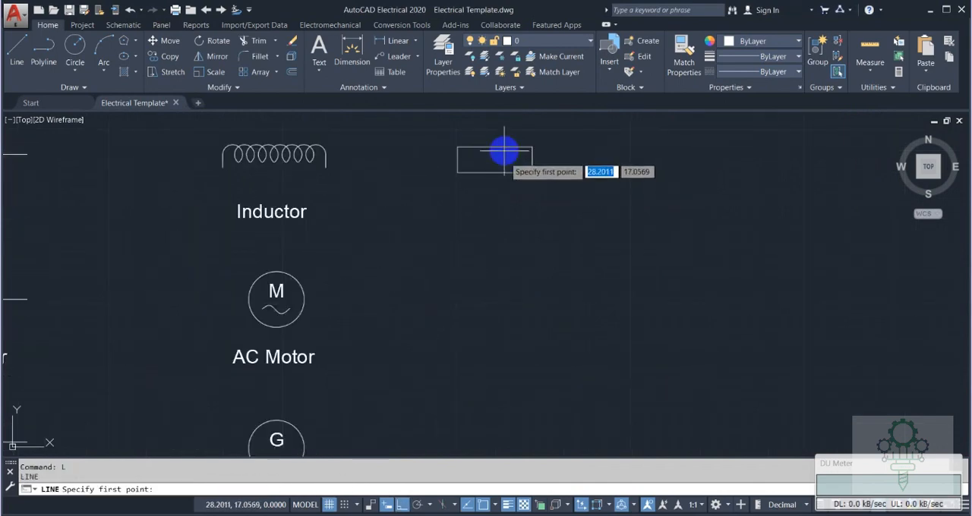
click(495, 147)
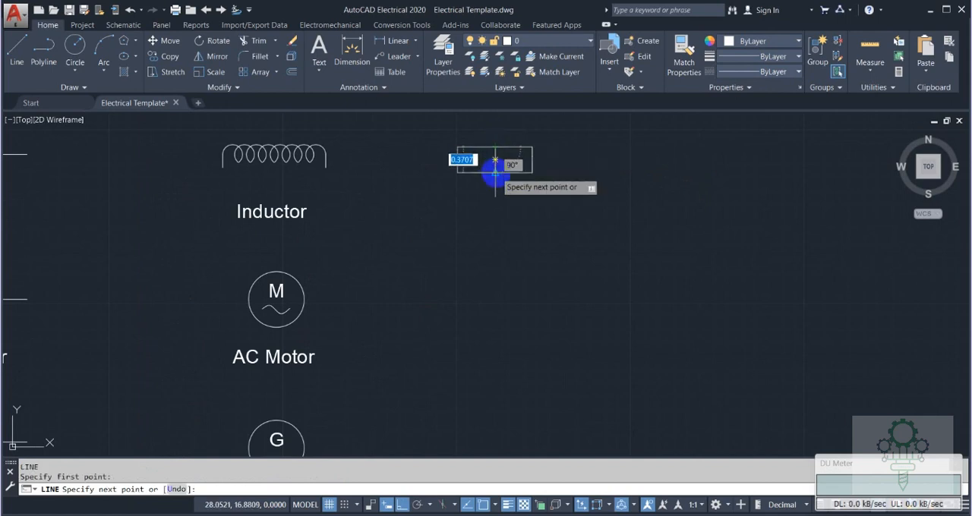
click(495, 173)
key(Escape)
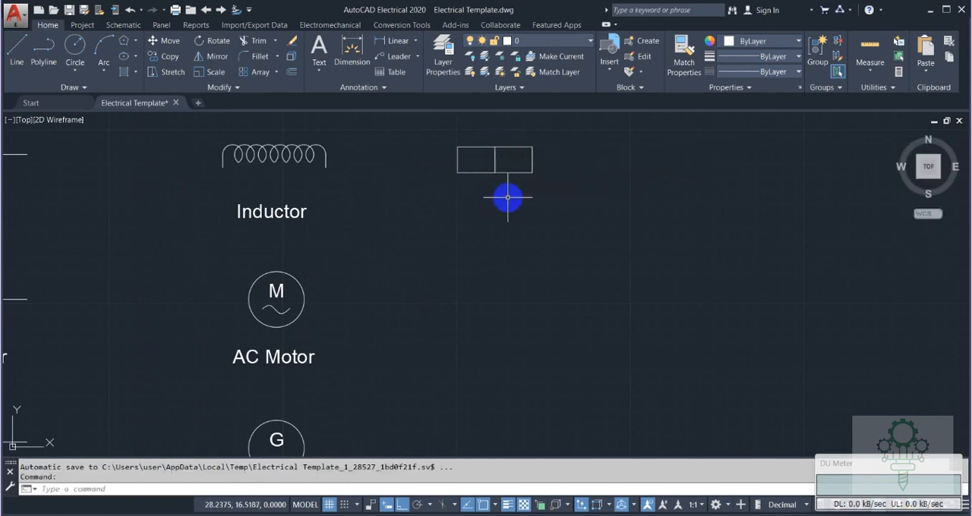
text(o)
key(Return)
text(040)
key(Return)
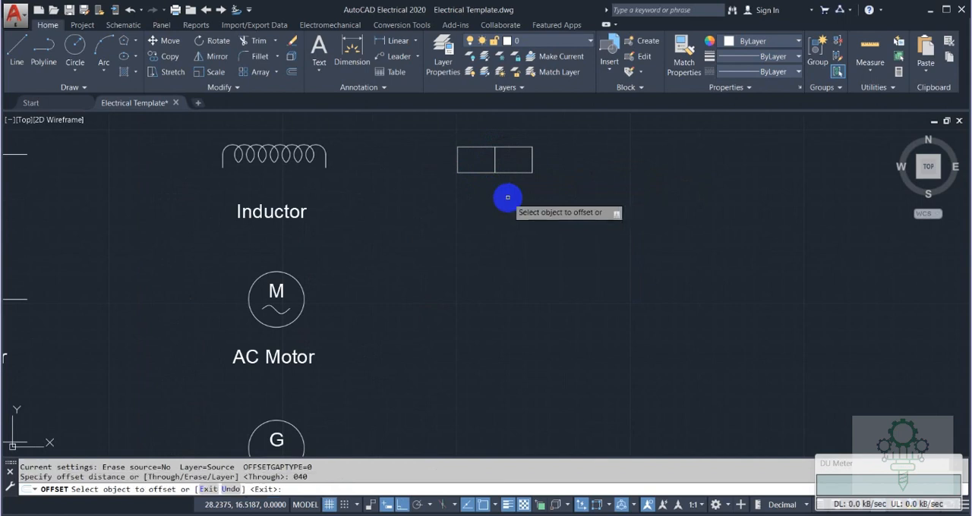
click(495, 165)
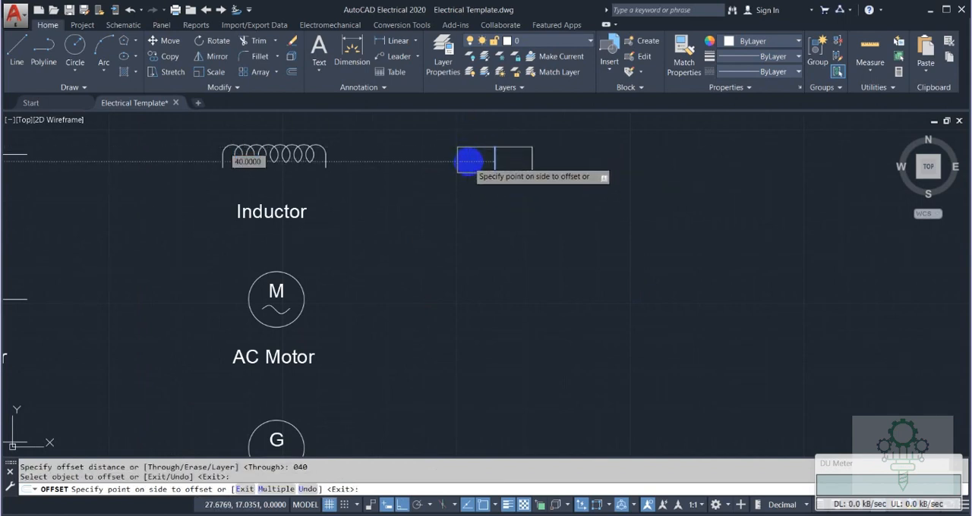
key(Escape)
Offset the rectangle's middle vertical line 0.40 to both sides and delete the original middle line.
key(Return)
key(Return)
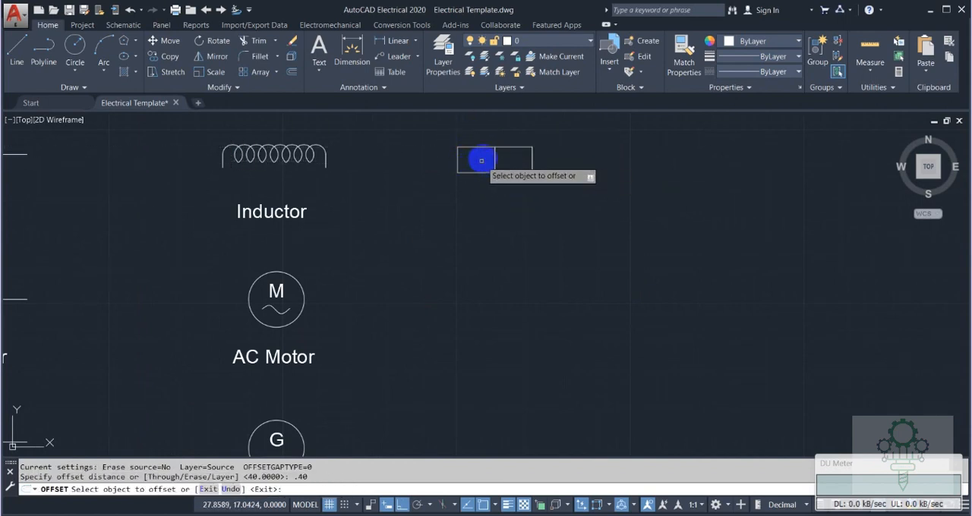
click(492, 146)
click(496, 152)
click(496, 154)
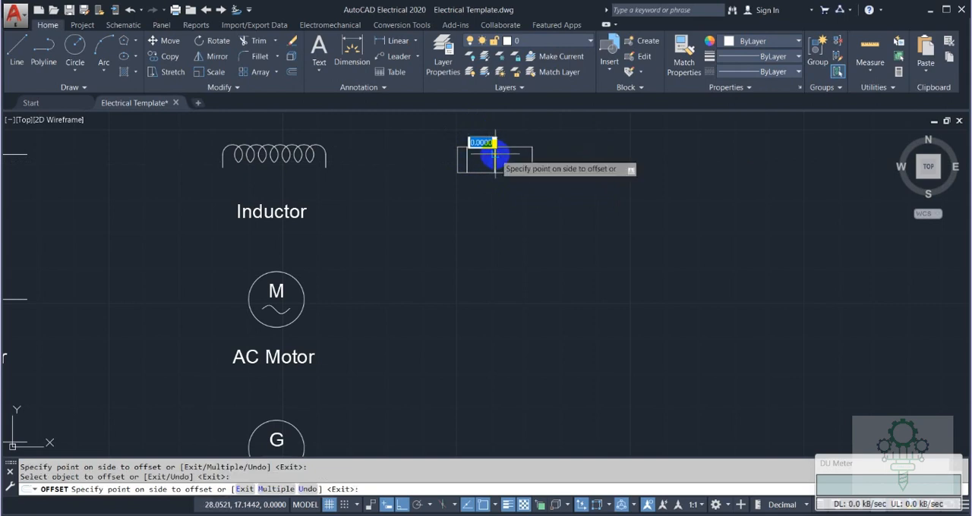
click(524, 135)
key(Escape)
click(495, 159)
key(Delete)
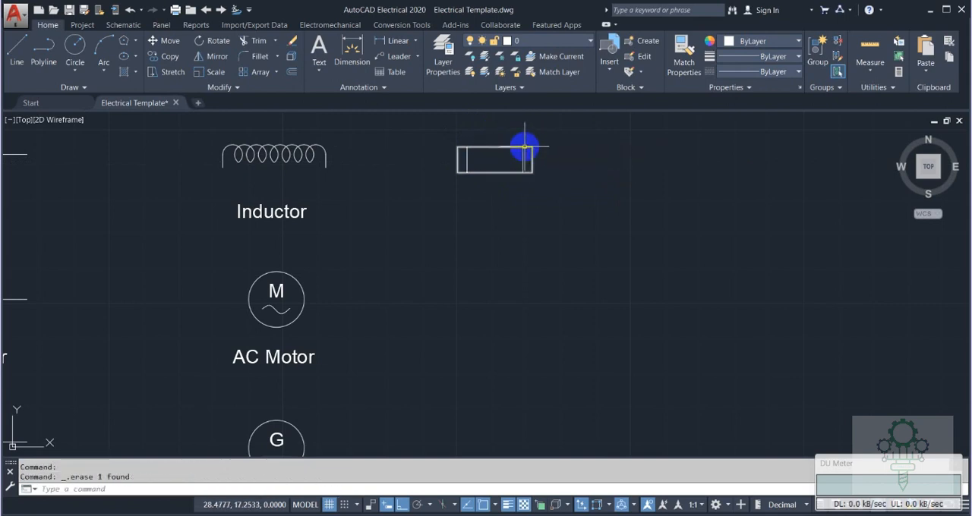
Draw a horizontal lead line 0.25 long outward to the left from the midpoint of the rectangle's left edge.
key(l)
key(Return)
click(456, 159)
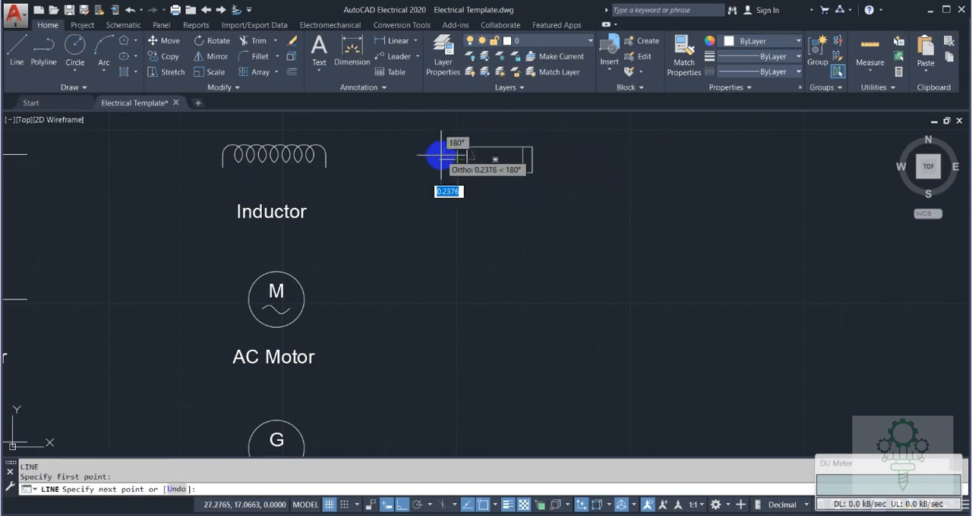
text(.25)
key(Return)
key(Escape)
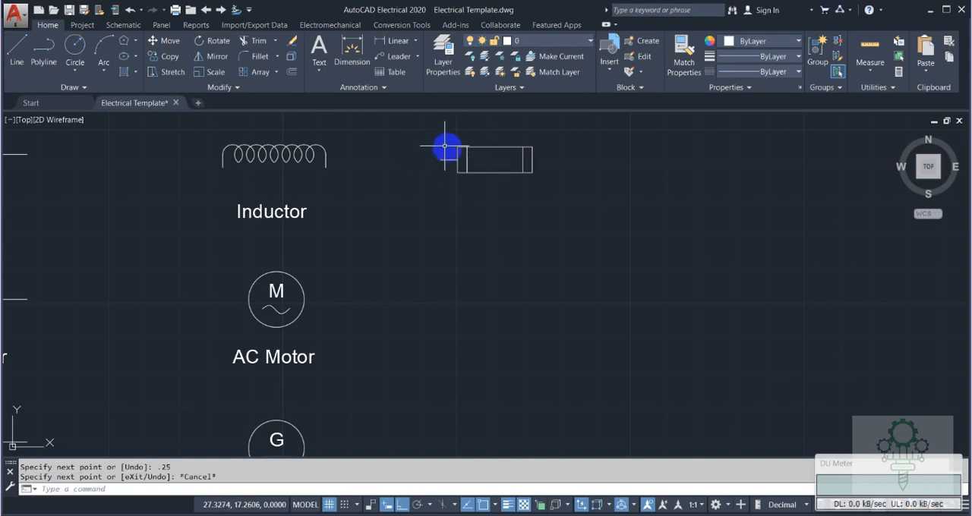
Copy the lead line from its outer end to the midpoint of the rectangle's right edge.
text(co)
key(Return)
click(448, 160)
key(Return)
click(440, 159)
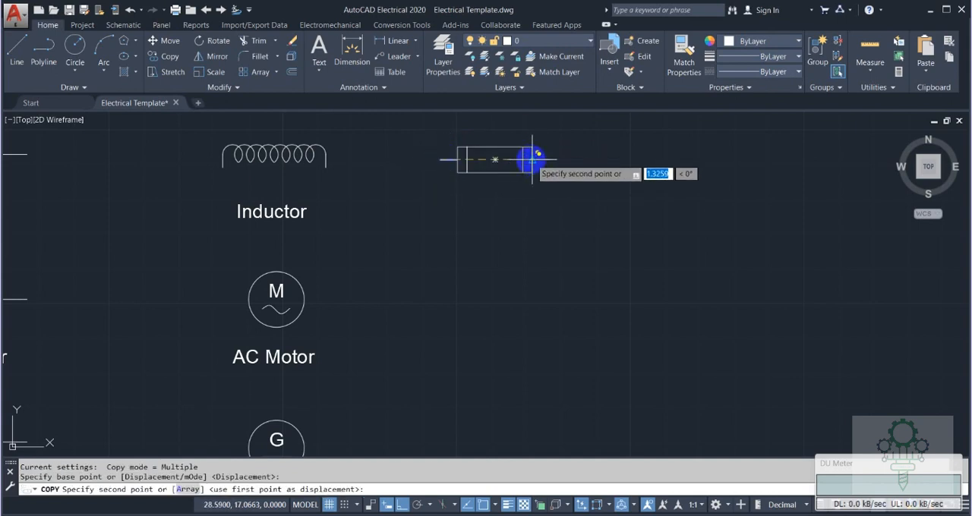
click(532, 160)
key(Escape)
Copy the Inductor label beneath the rectangle symbol and change the copy's text to "Fuse".
click(273, 214)
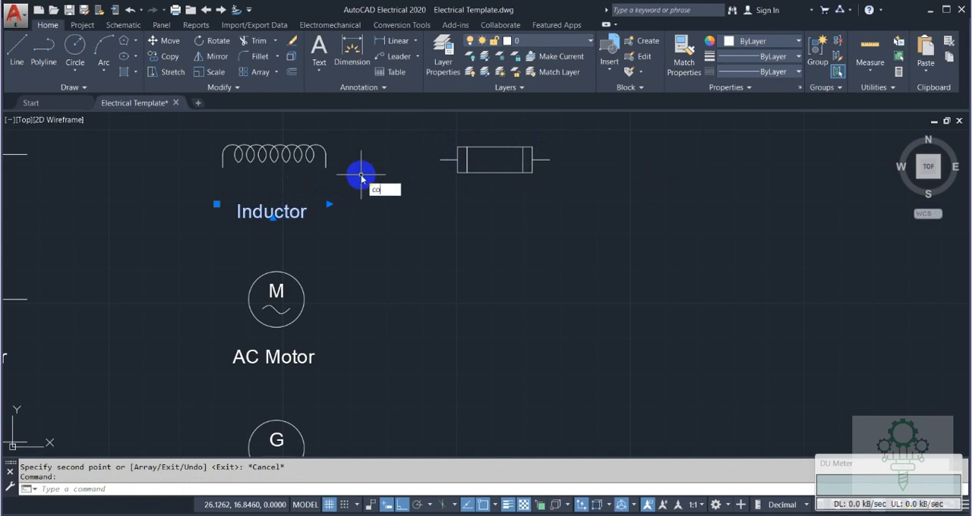
key(Return)
click(261, 211)
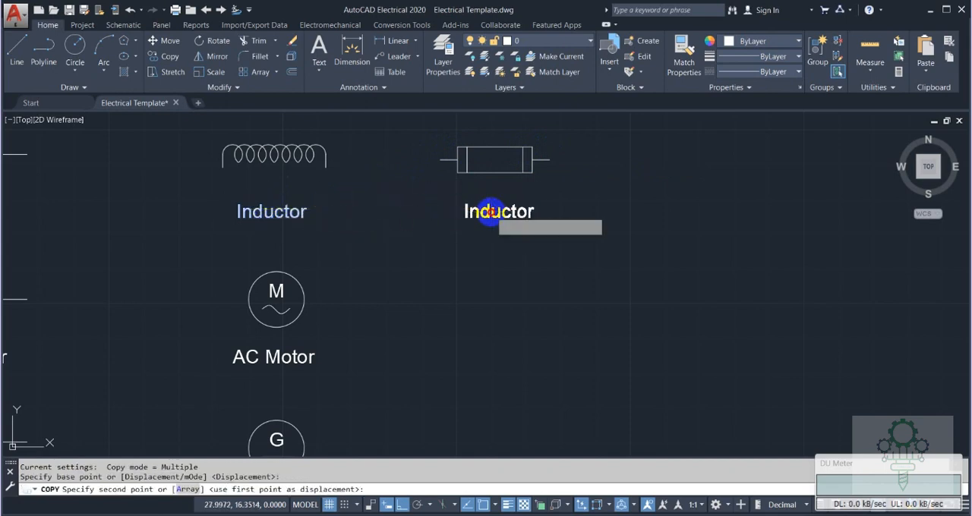
click(490, 211)
key(Escape)
double_click(488, 211)
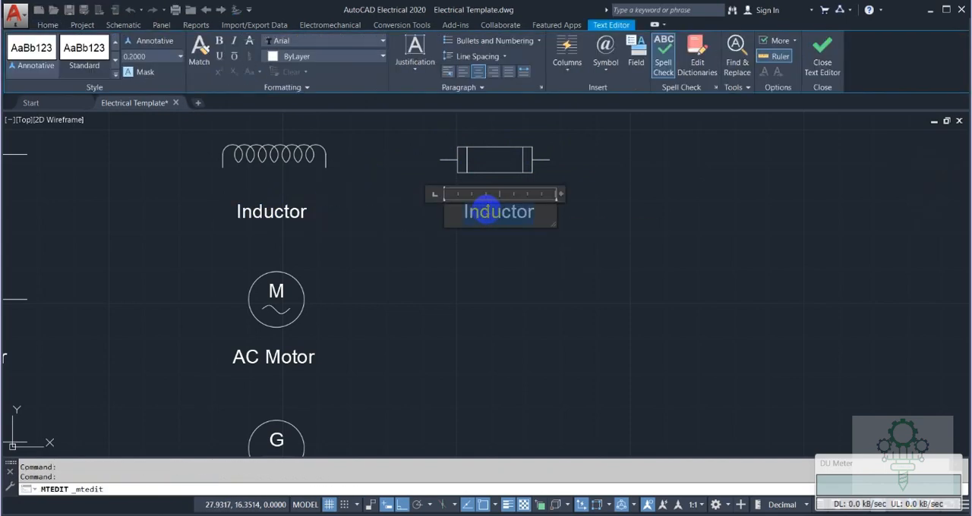
click(662, 212)
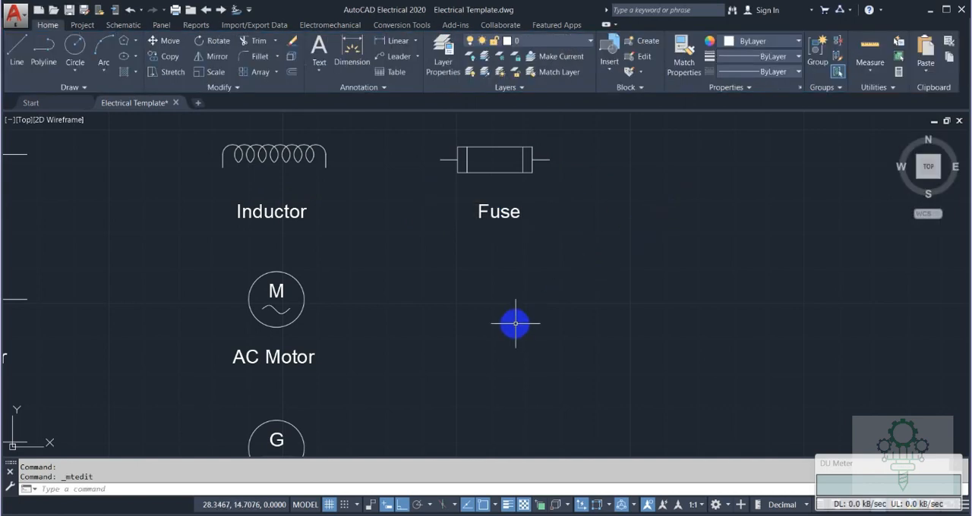
Copy the Switch (ON) symbol with its label, with Ortho off, to below the new Fuse symbol, level with the AC Motor symbol.
scroll(514, 322, down, 2)
middle_drag(230, 248, 349, 259)
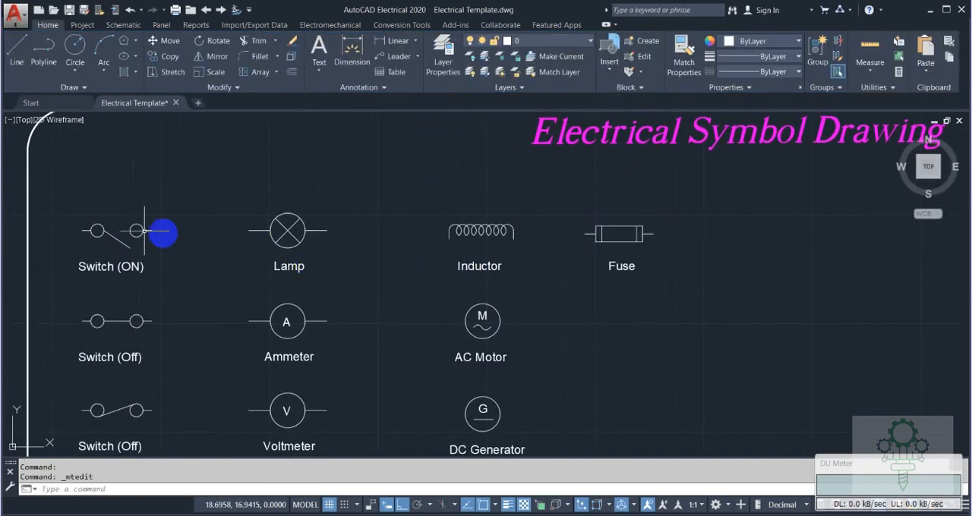
click(51, 205)
click(193, 283)
text(co)
key(Return)
click(402, 505)
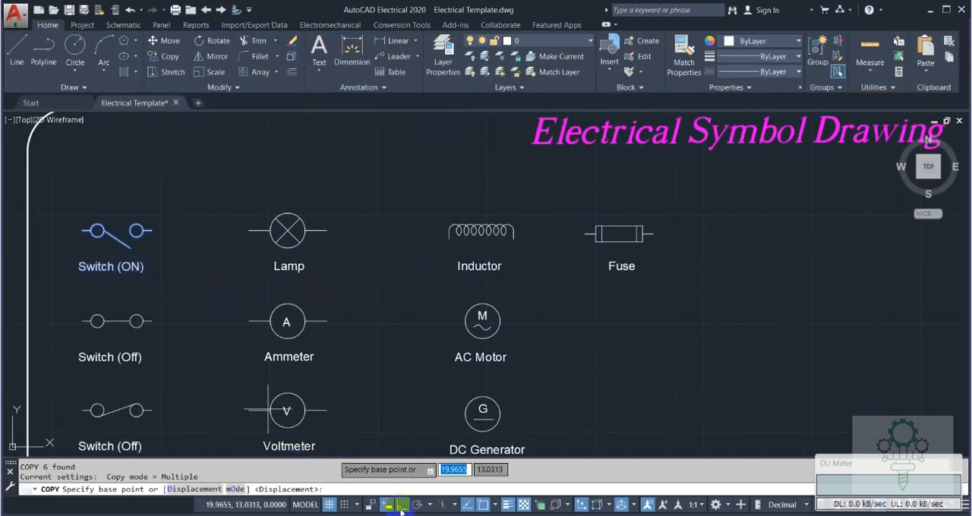
click(95, 230)
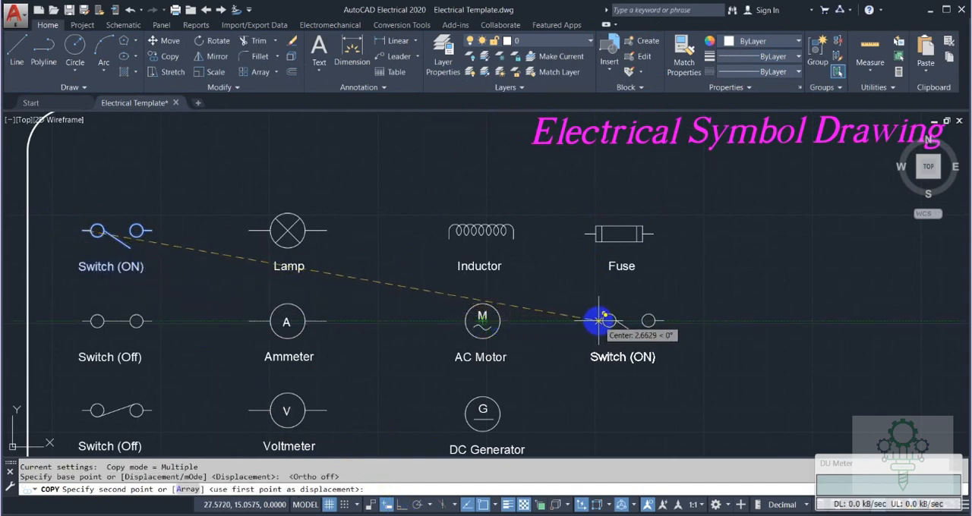
click(599, 320)
key(Escape)
Delete the outer lead lines and the slanted lever from the copied switch, keeping its two circles.
click(594, 320)
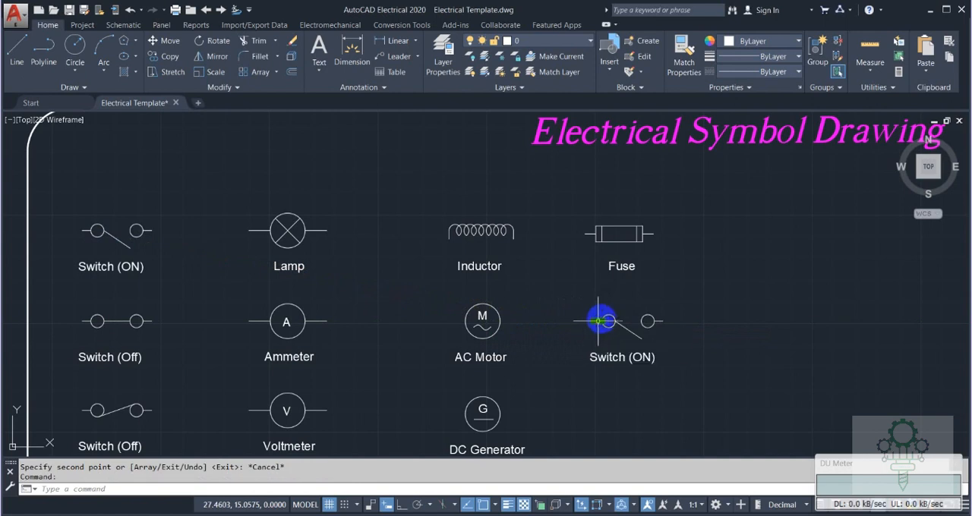
key(Delete)
key(Delete)
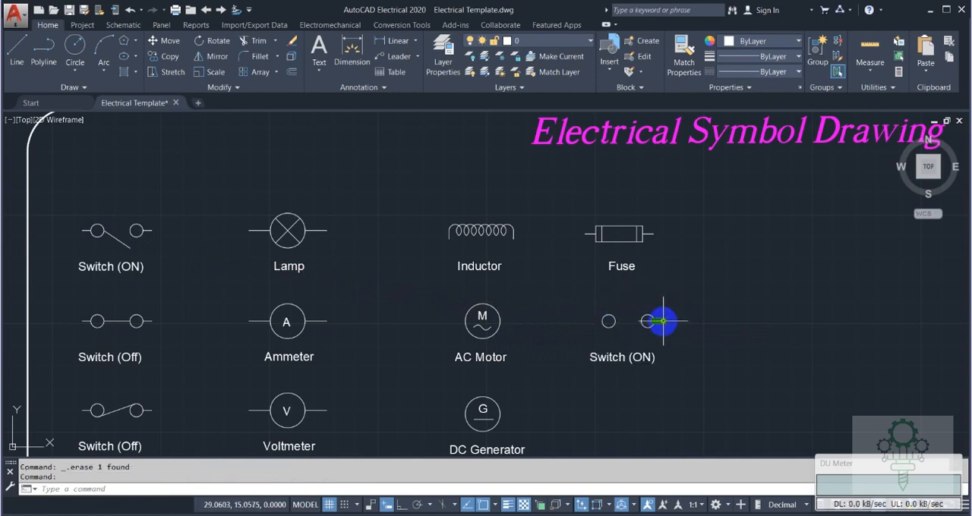
Draw a start-end-radius arc from 0.15 above the right circle to a point 0.85 to the left, with radius 0.50.
click(106, 67)
click(129, 248)
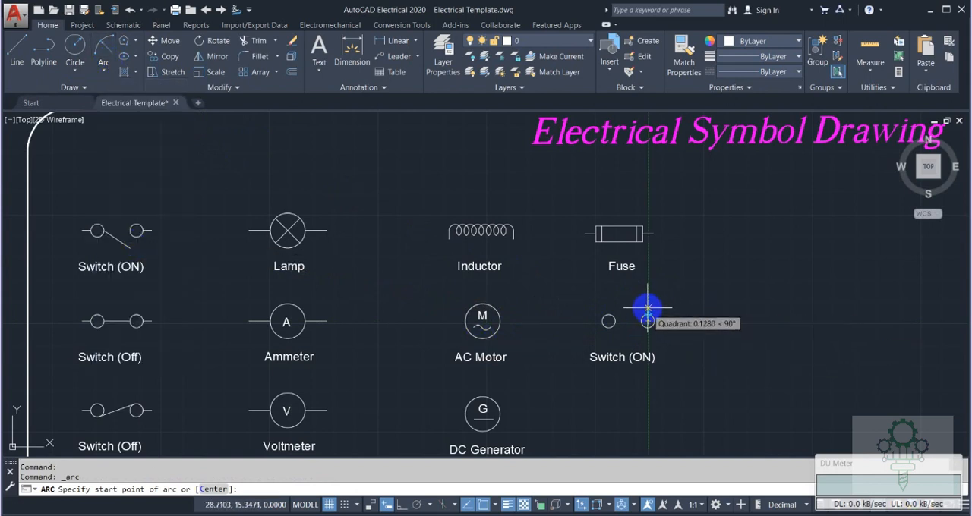
key(Return)
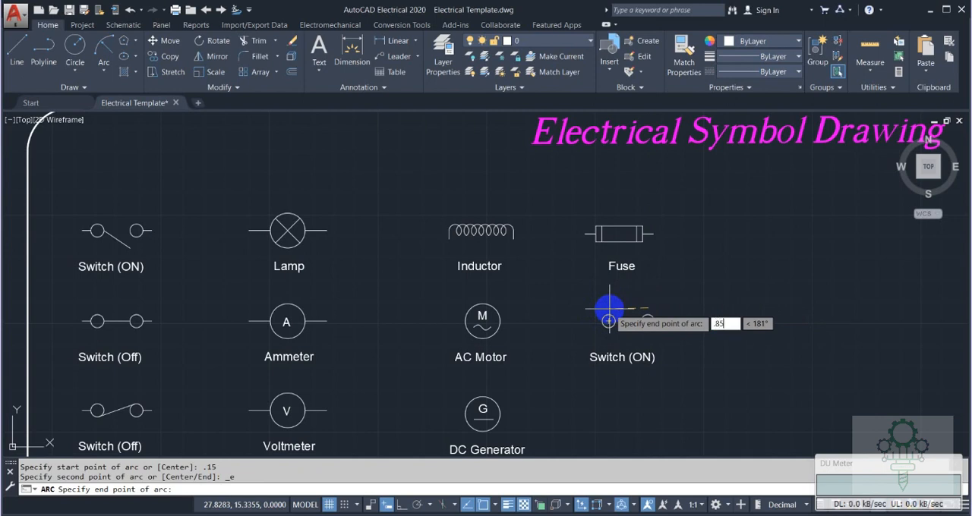
key(Return)
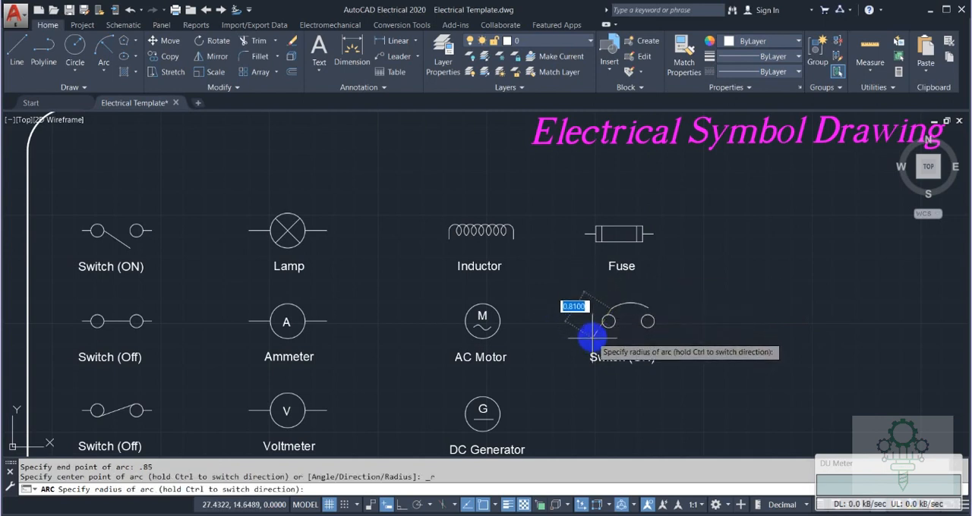
text(.50)
key(Return)
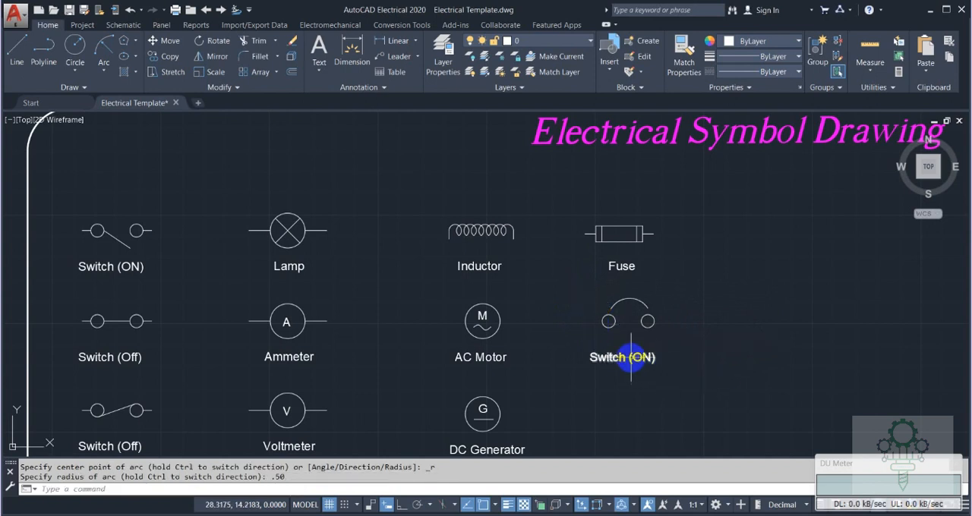
Move the arc and both circles slightly left so they sit centred above the copied label.
click(577, 283)
click(662, 340)
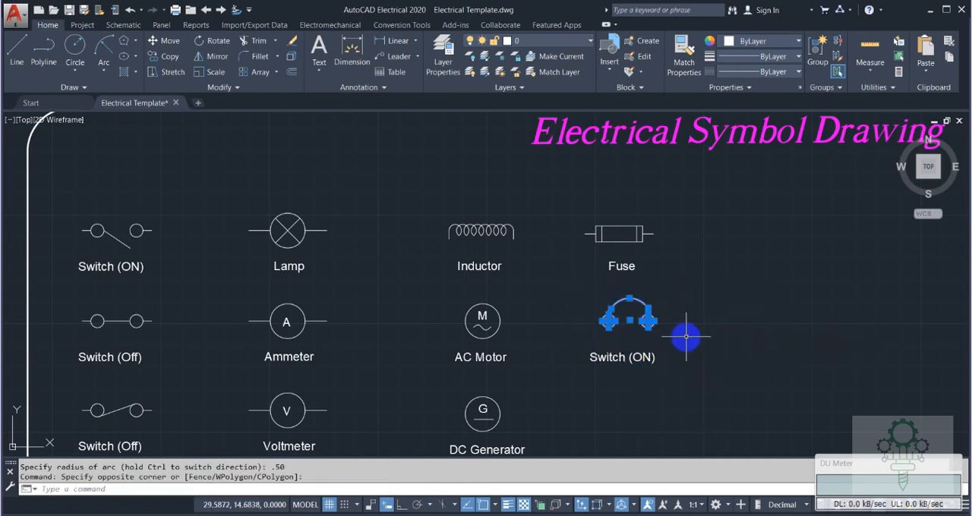
text(m)
key(Return)
click(629, 321)
click(620, 321)
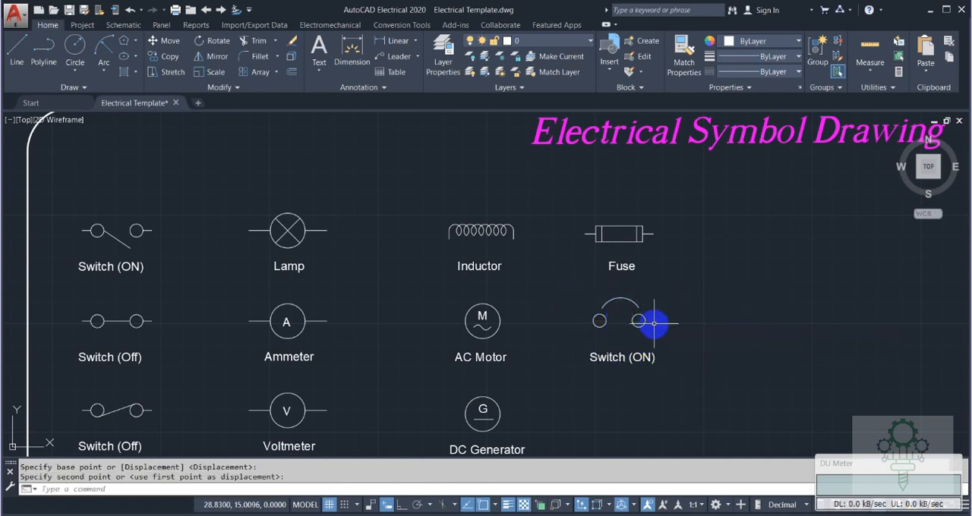
key(Escape)
Change the copied switch label's text to "Circuit Breaker" and widen its text frame to about 1.89.
double_click(632, 361)
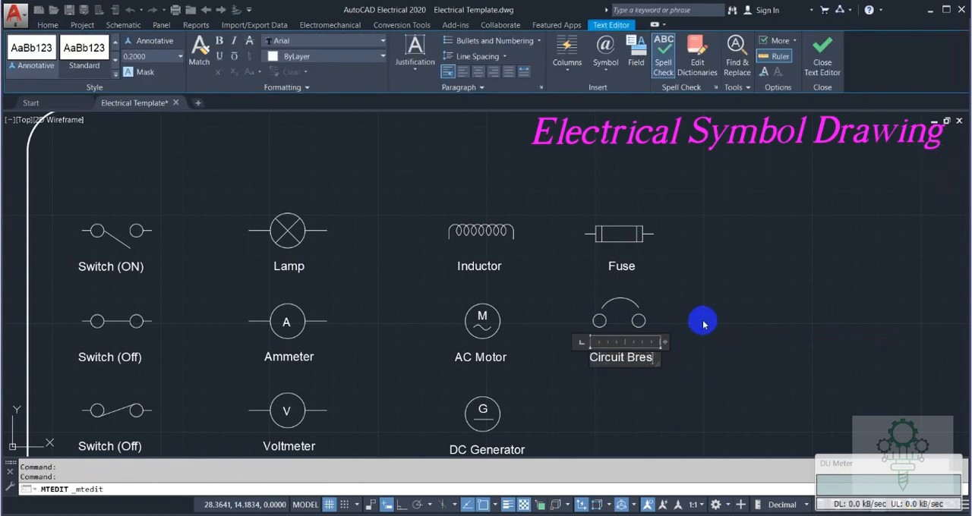
drag(662, 342, 675, 340)
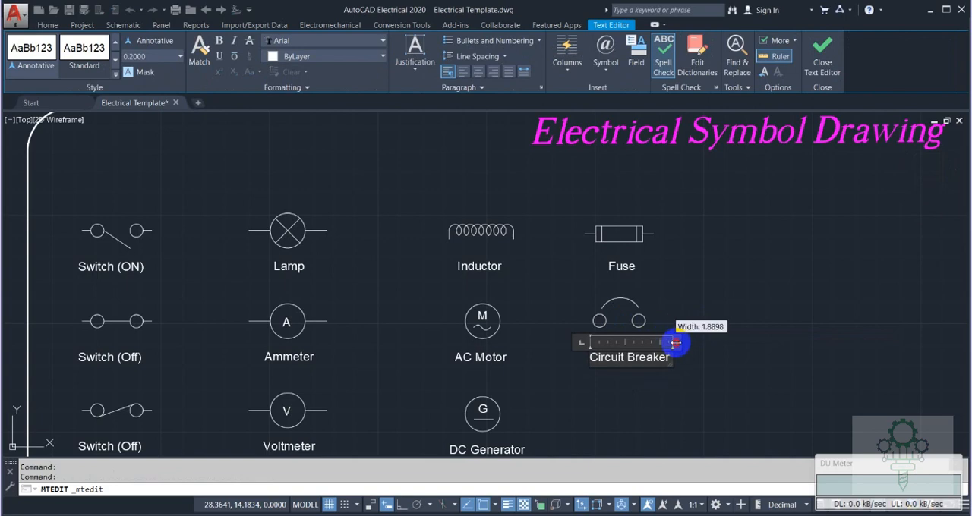
click(698, 311)
Copy the DC Generator's circle about 3.1 straight right, beneath Circuit Breaker, and place a copy of the AC Motor's letter M inside it.
middle_drag(676, 311, 629, 223)
middle_drag(634, 314, 599, 280)
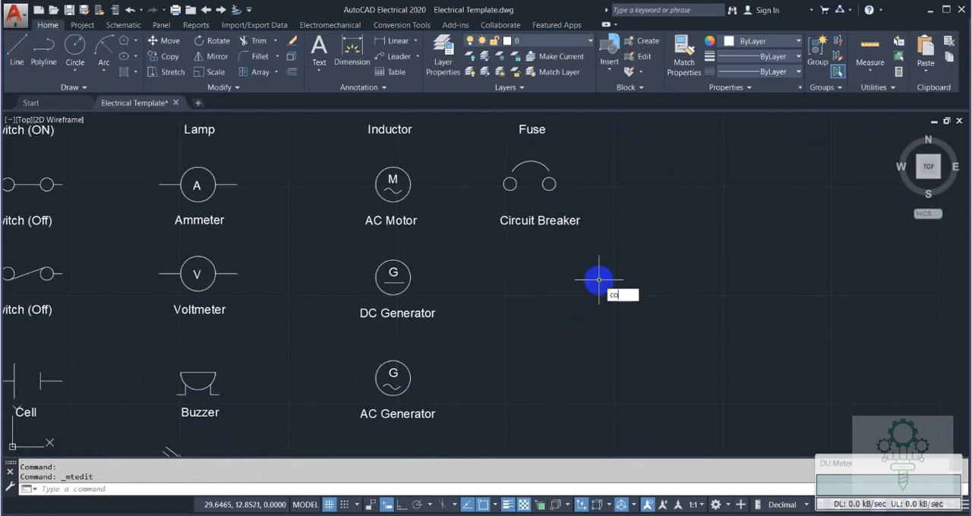
key(Return)
click(393, 275)
key(Return)
click(393, 273)
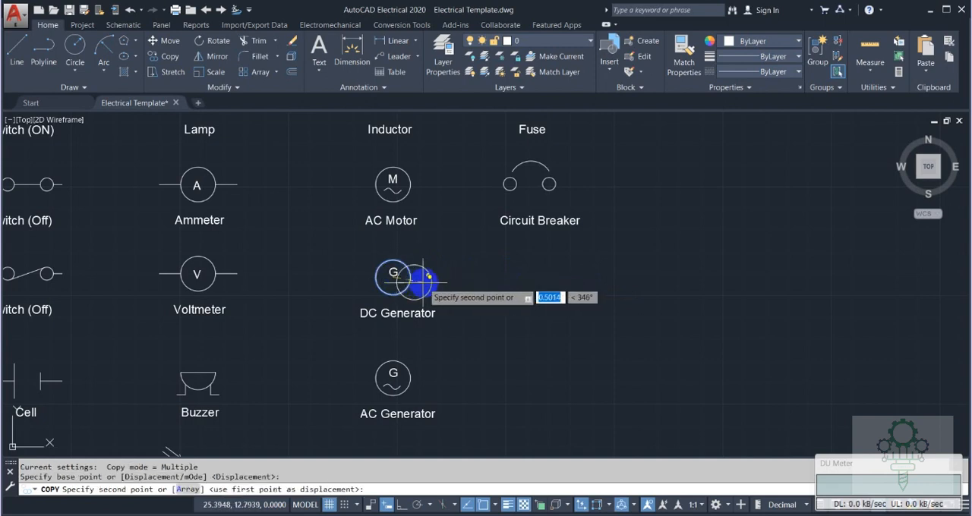
click(403, 504)
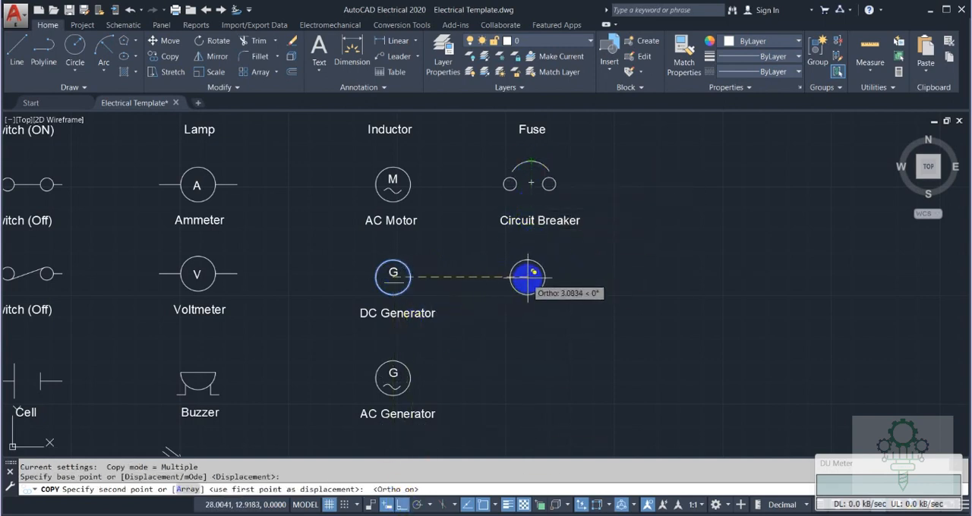
click(529, 278)
key(Escape)
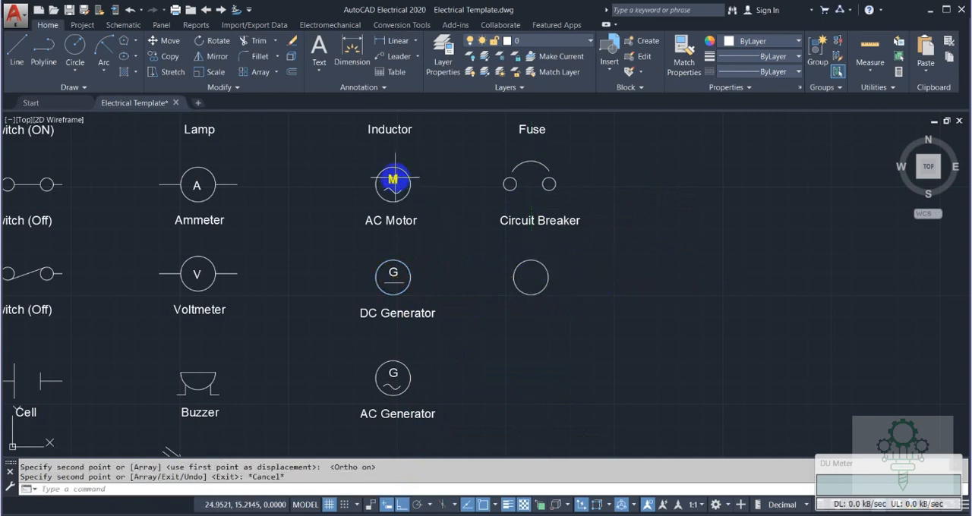
click(713, 220)
key(ctrl+v)
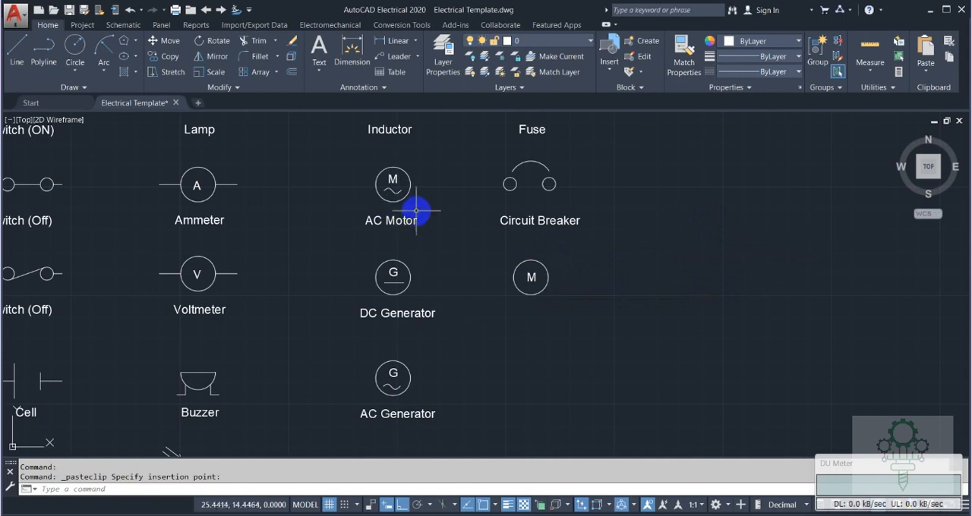
Copy the DC Generator label beneath the new M circle and change the copy's text to "Motor".
text(co)
key(Return)
click(423, 313)
key(Return)
click(425, 313)
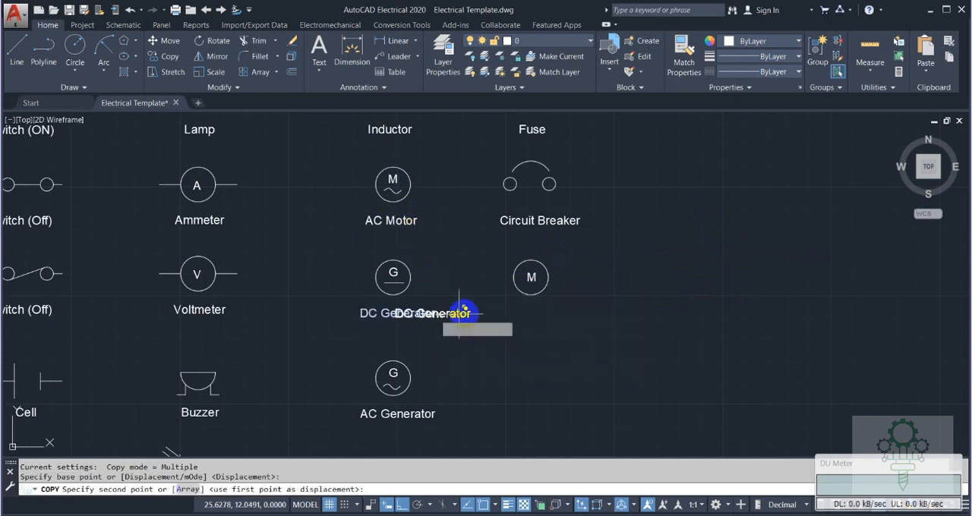
click(558, 305)
key(Return)
double_click(545, 315)
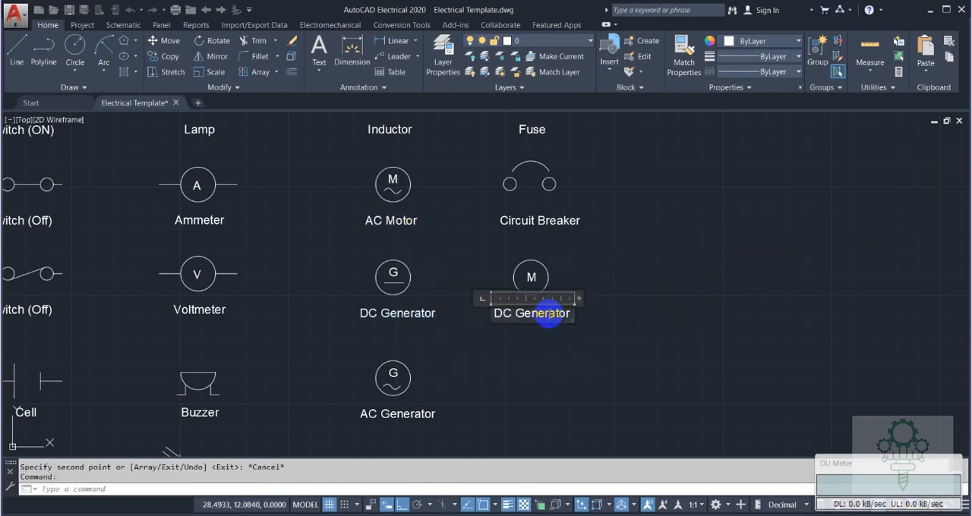
text(Motor)
click(595, 299)
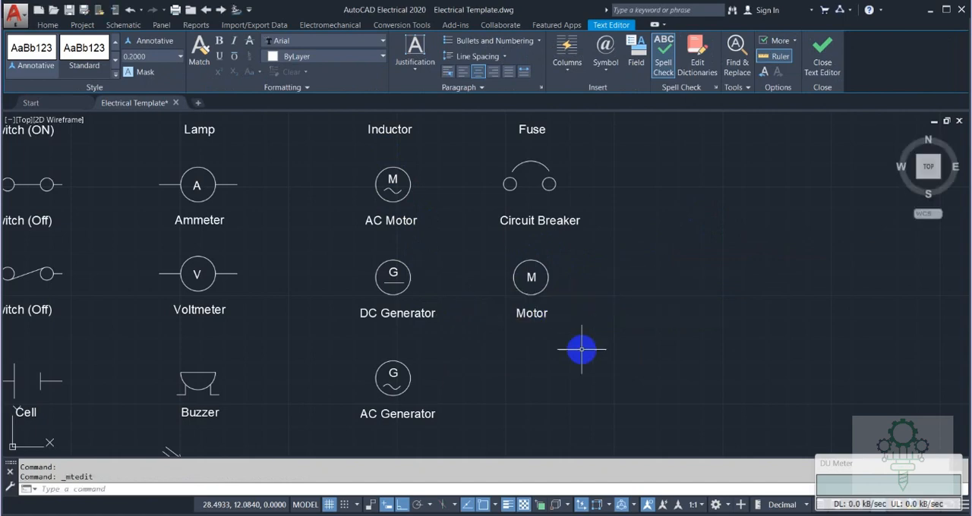
middle_drag(579, 346, 561, 226)
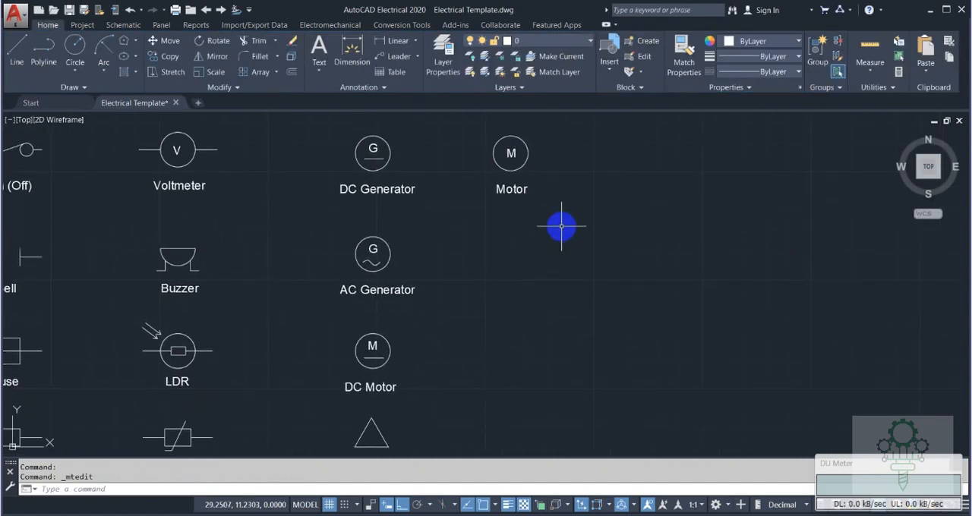
scroll(361, 277, down, 2)
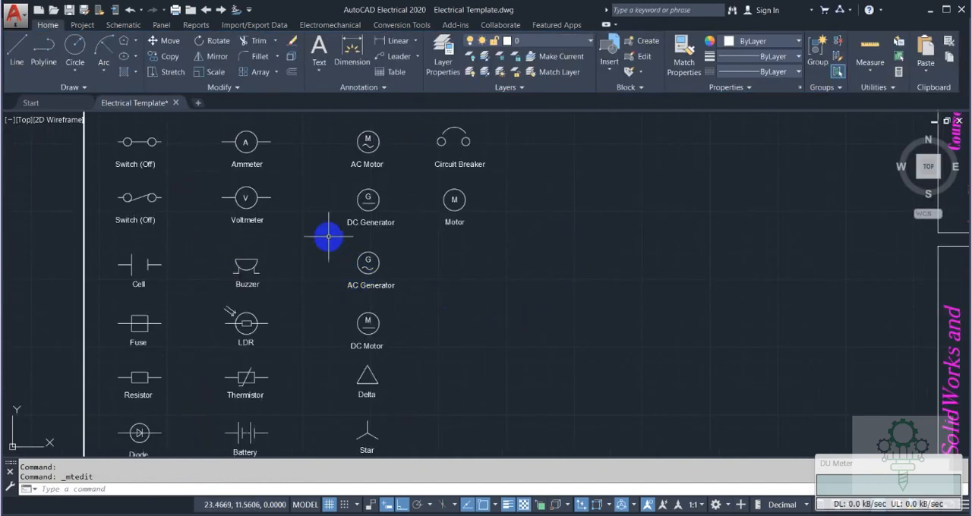
Copy the Switch (ON) symbol with its label into the fourth column, beneath Motor and level with the AC Generator.
mouse_move(326, 222)
middle_down()
mouse_move(365, 255)
mouse_move(378, 309)
middle_up()
click(121, 158)
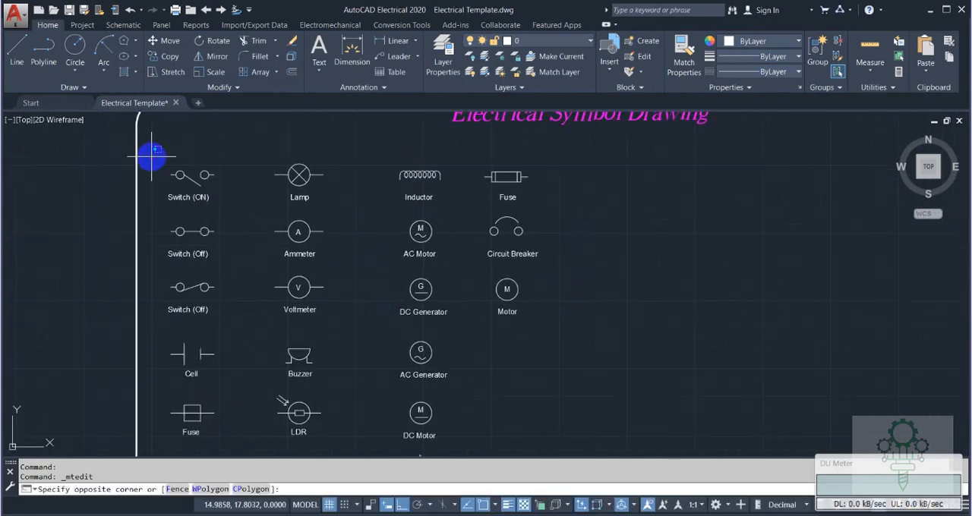
click(245, 218)
text(co)
key(Return)
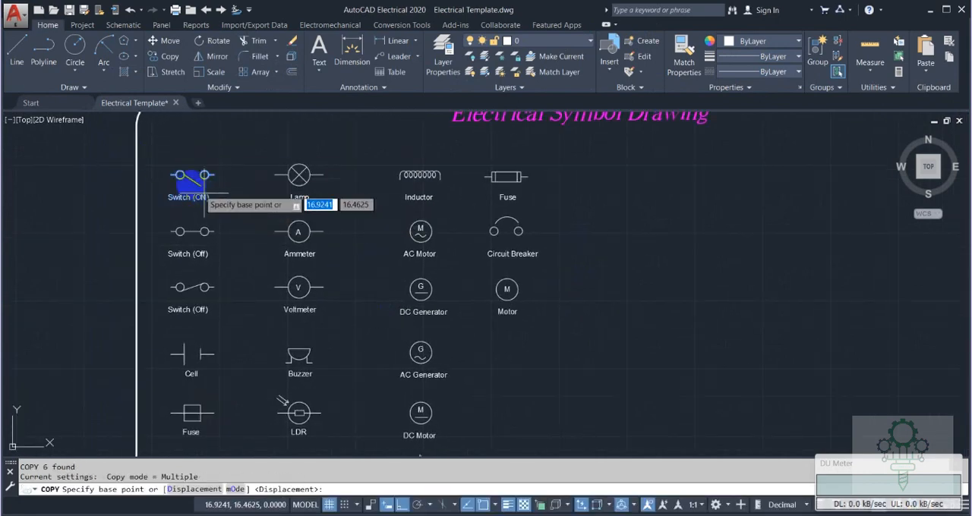
click(175, 175)
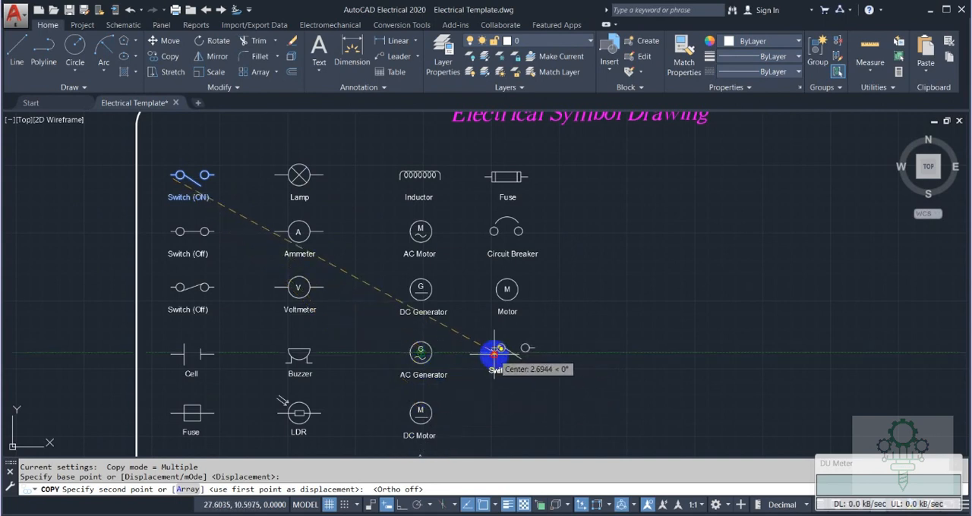
click(494, 353)
key(Escape)
Erase the two lead lines and the slanted contact line of the copied switch, keeping both circles and the label.
scroll(492, 348, up, 4)
click(491, 349)
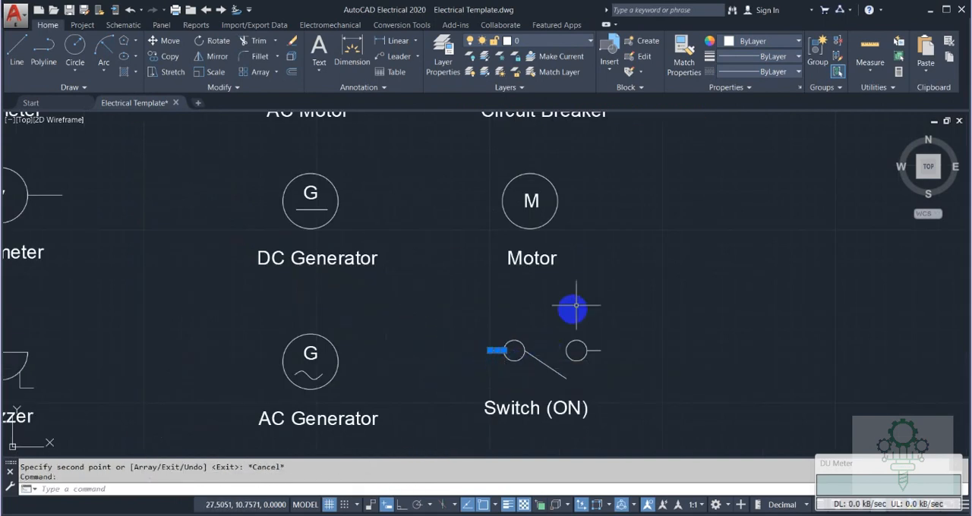
key(Delete)
click(592, 350)
key(Delete)
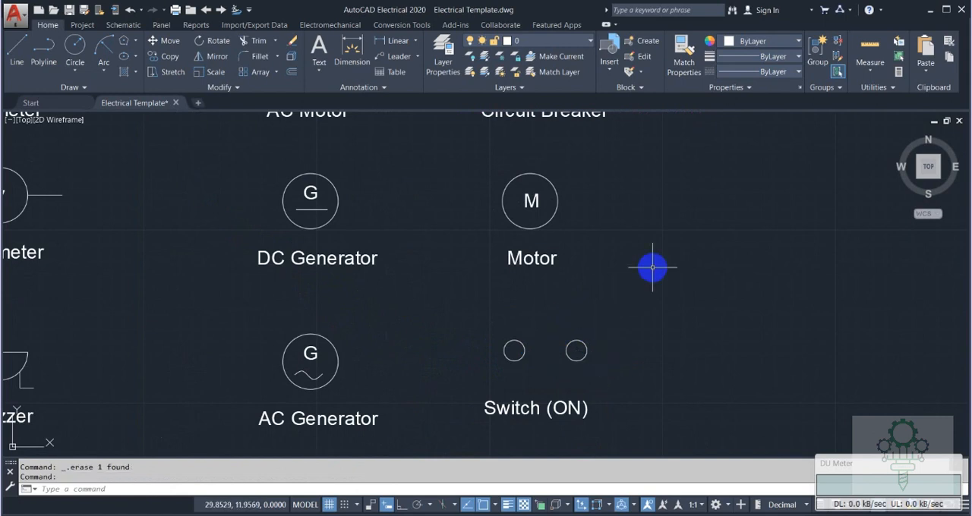
Draw a slanted contact line from the right circle's inner edge up to just above the left circle.
text(l)
key(Return)
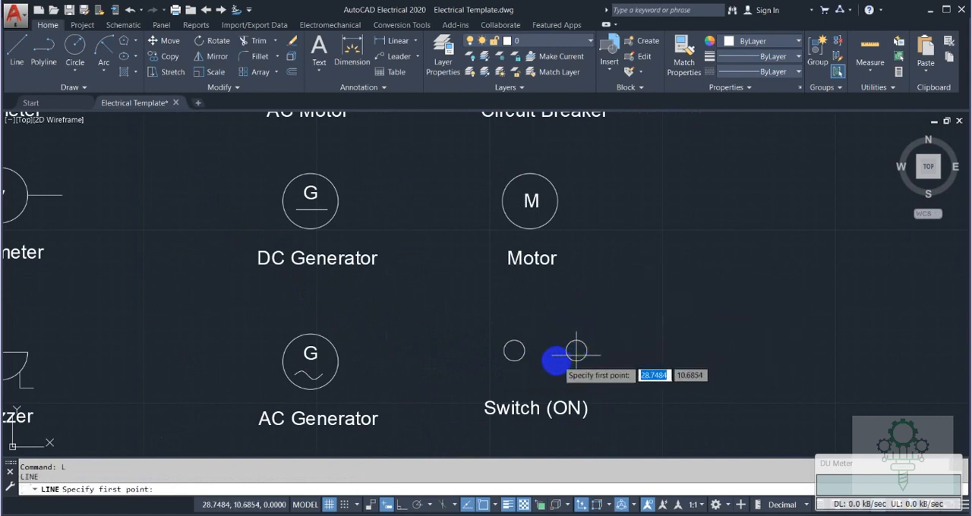
click(565, 351)
click(516, 328)
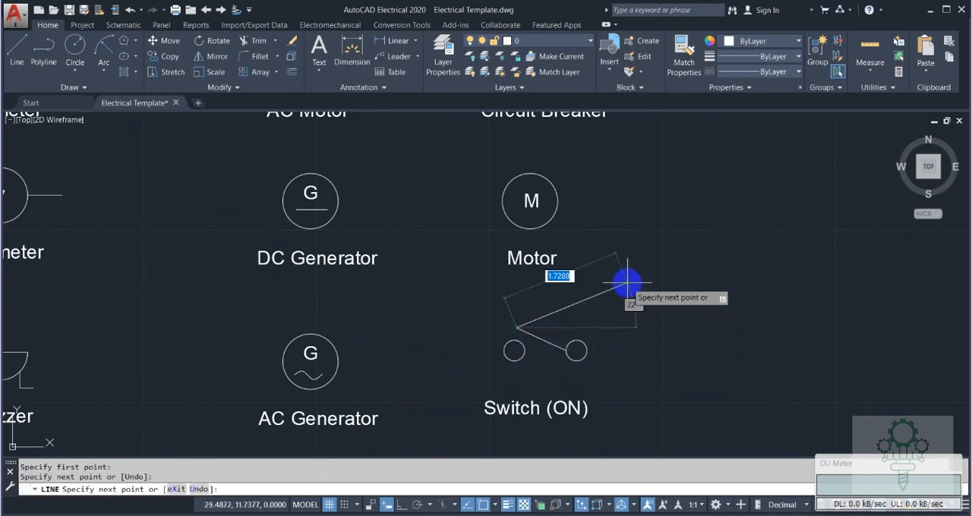
key(Escape)
Change the copied switch label's text to "Disconnected Switch" and widen its text frame so it fits on one line.
double_click(550, 410)
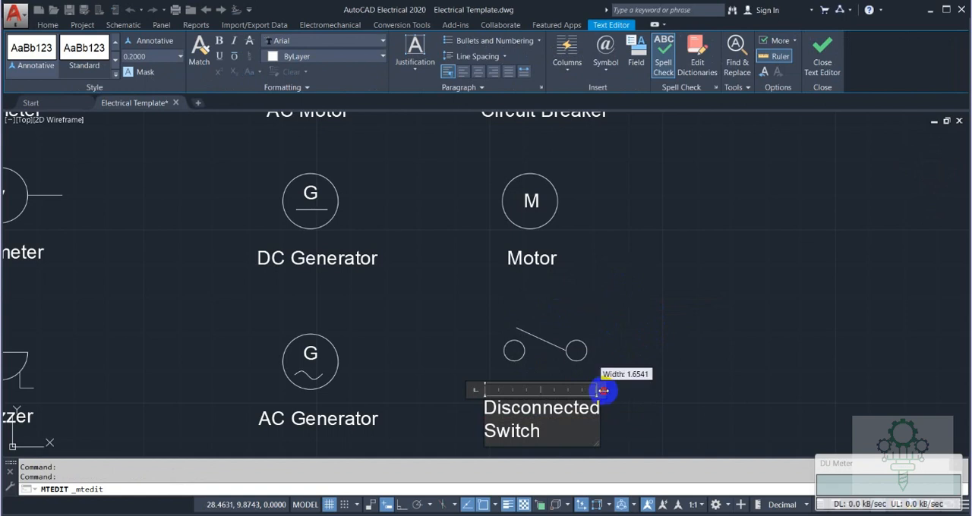
drag(603, 390, 678, 390)
click(621, 362)
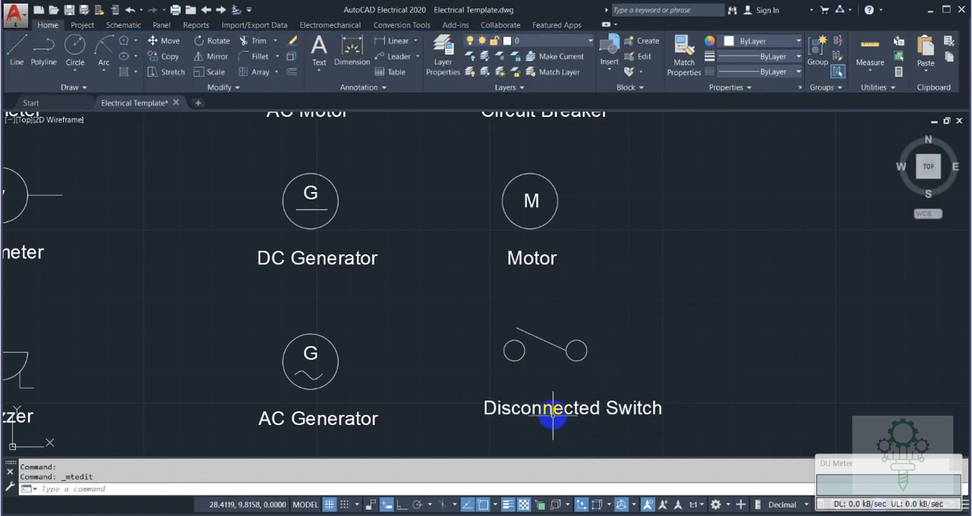
Move the Disconnected Switch label slightly straight left so it sits centred beneath its symbol.
scroll(553, 410, down, 5)
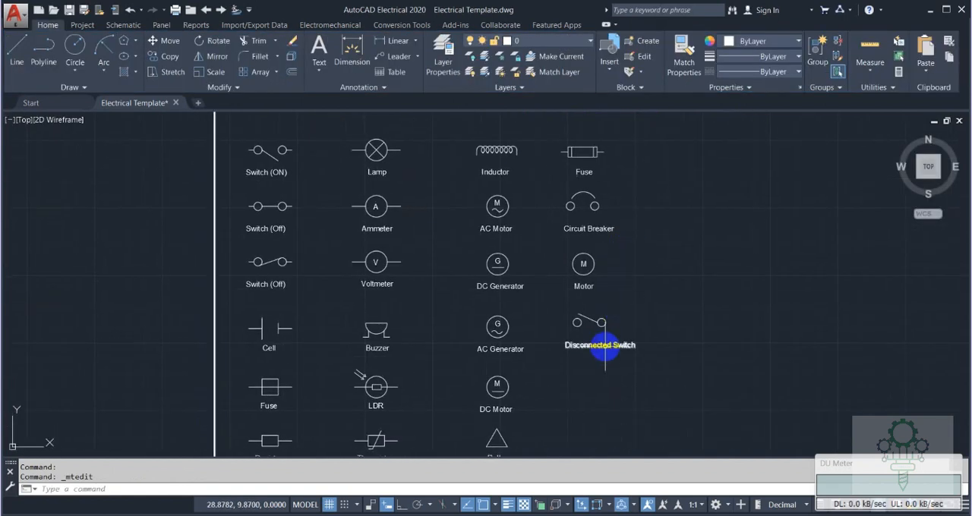
click(565, 342)
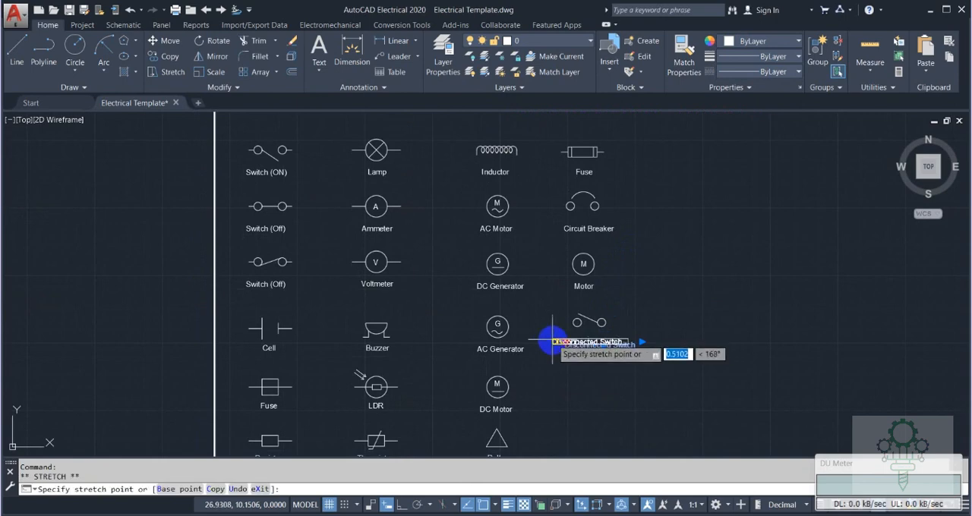
click(401, 504)
scroll(558, 337, up, 3)
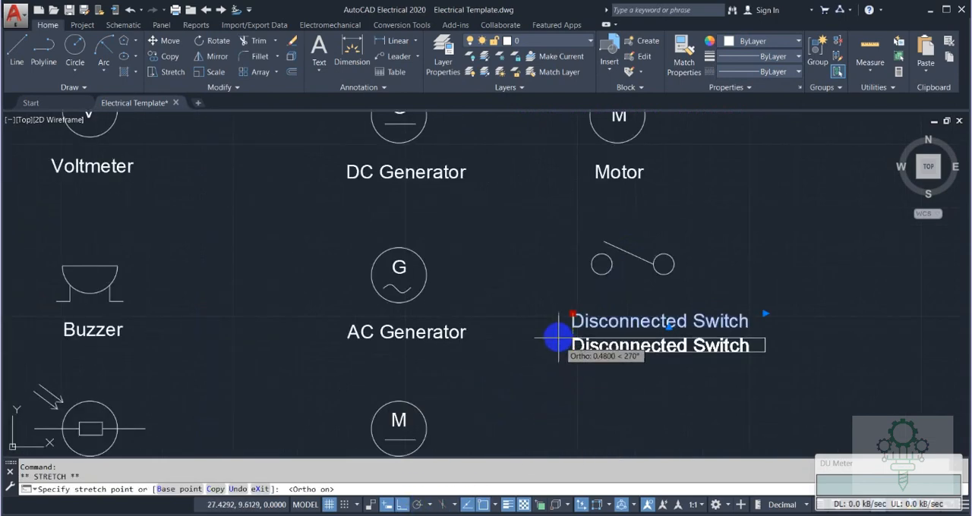
key(Escape)
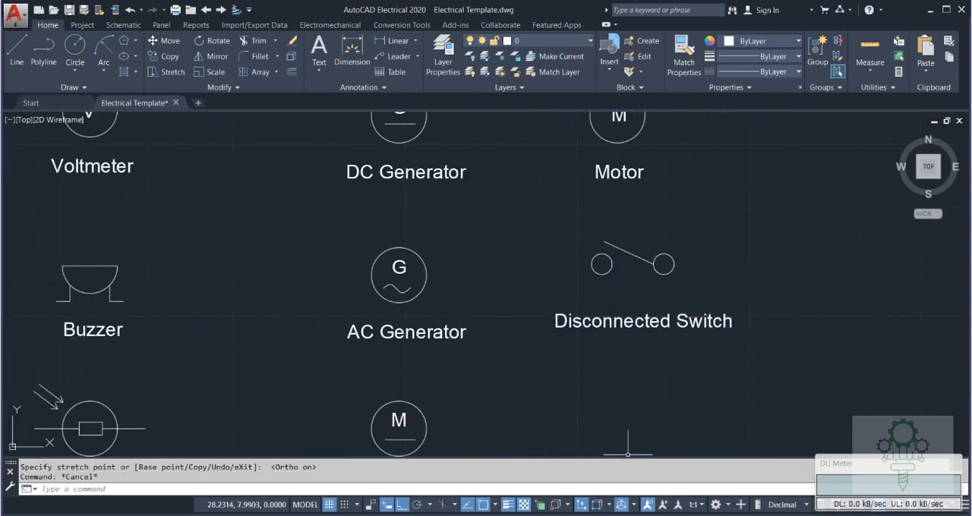
Copy the DC Motor's circle about 3.34 straight right, beneath Disconnected Switch.
scroll(456, 406, down, 3)
middle_drag(494, 361, 451, 274)
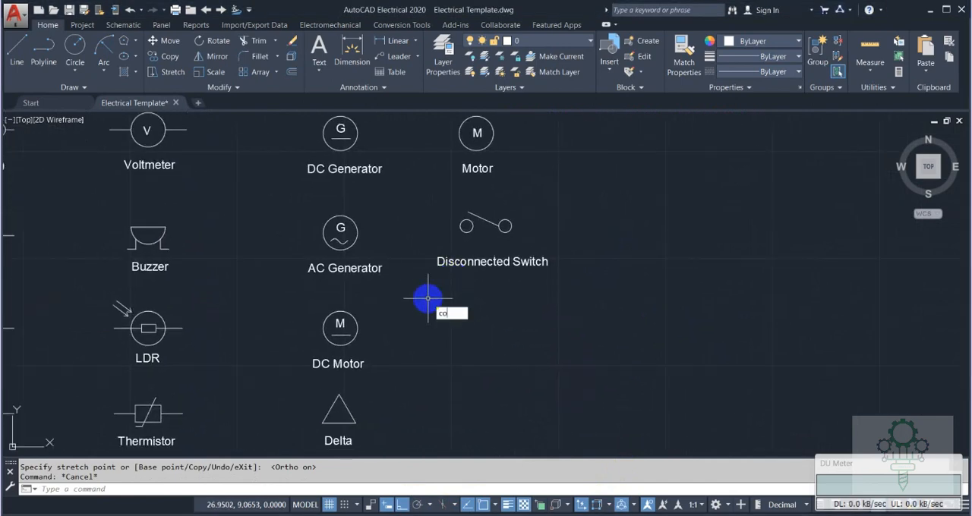
key(Return)
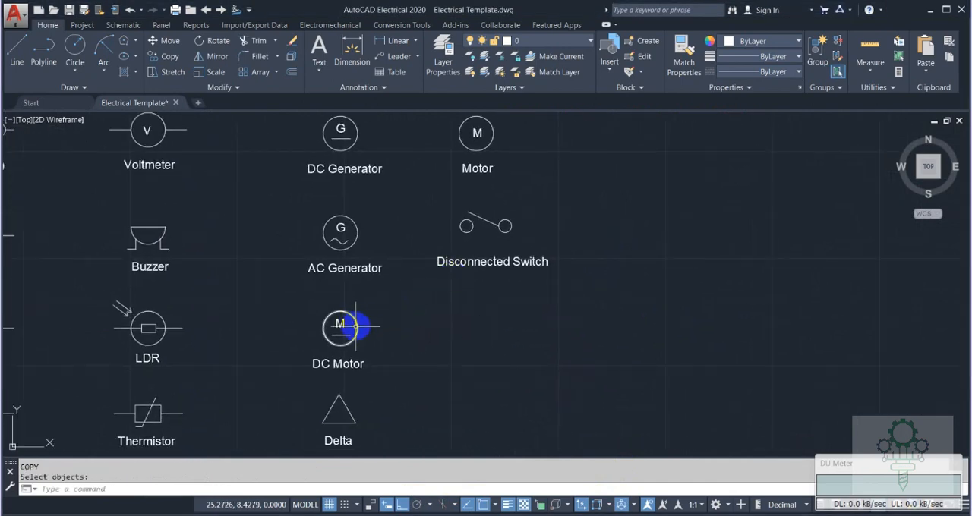
key(Return)
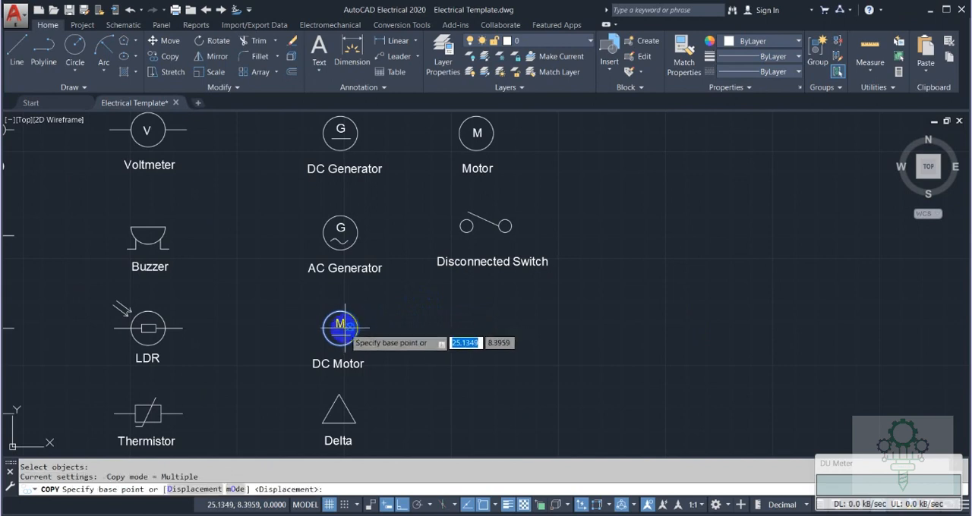
click(340, 328)
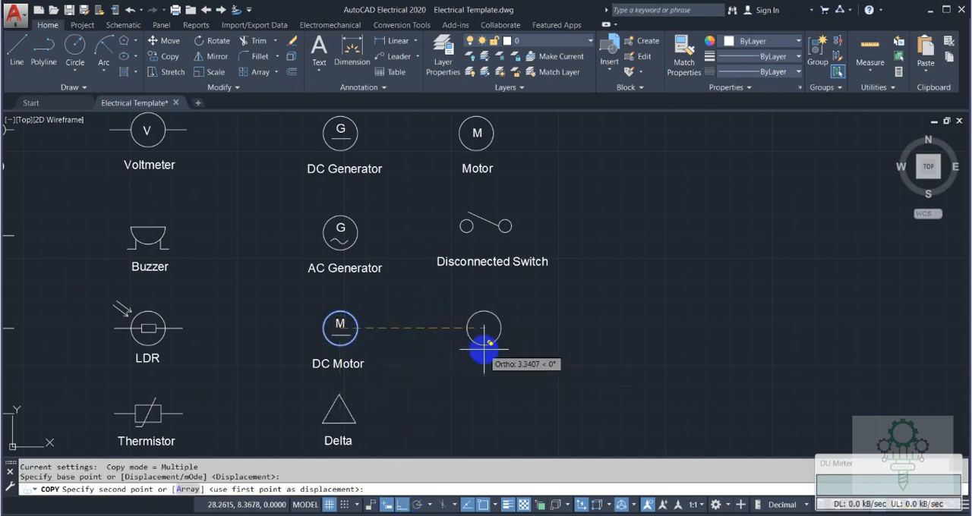
click(483, 328)
key(Escape)
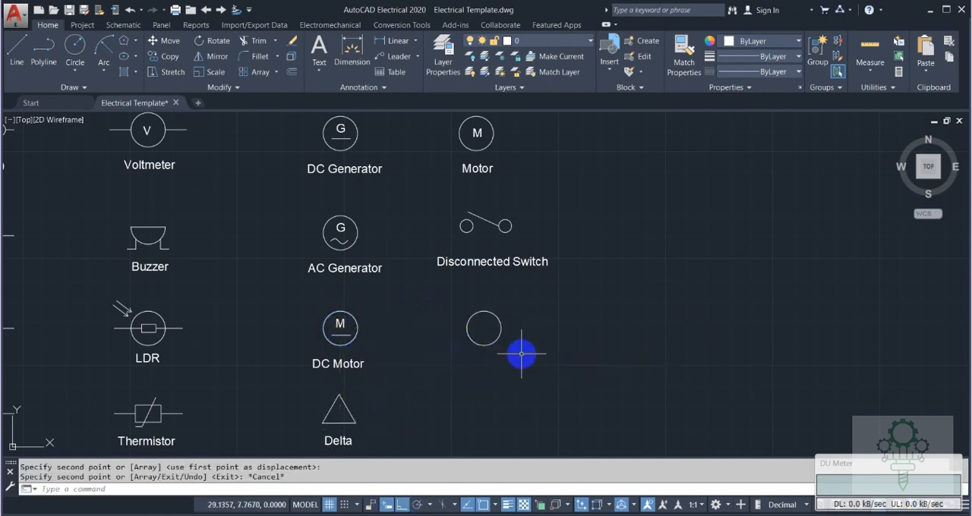
Draw a line about 1.2 long from the copied circle's centre up to the right at 45°.
text(l)
key(Return)
click(481, 327)
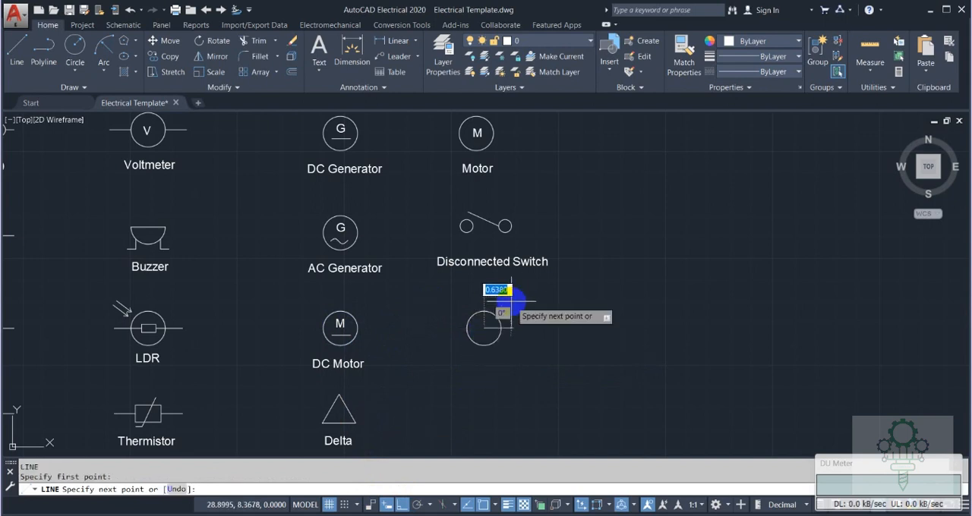
key(F8)
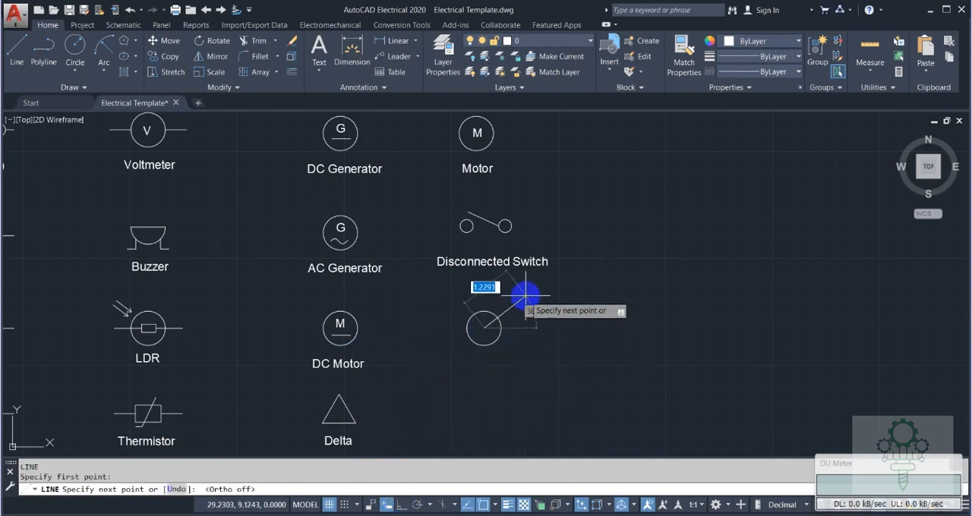
key(Return)
key(Escape)
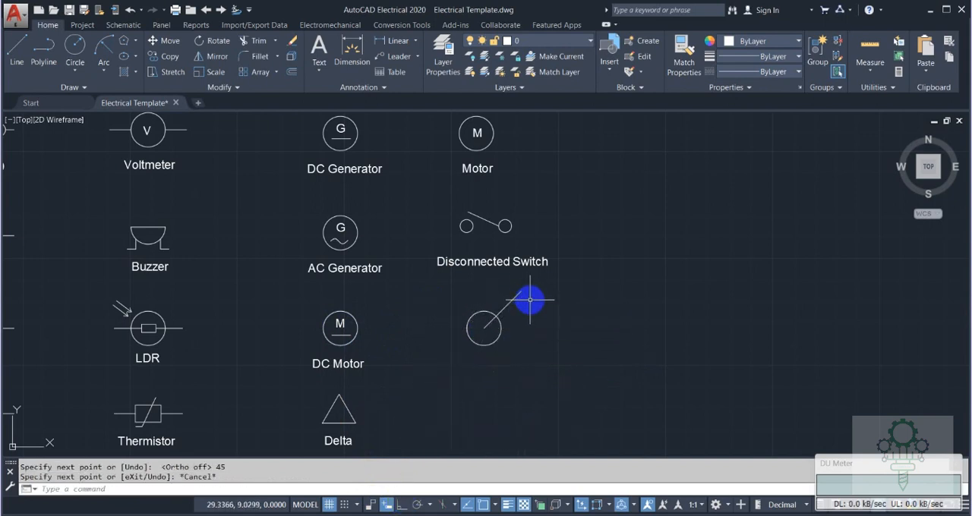
Mirror the 45° line about the vertical axis through the circle's centre, keeping the original.
text(mi)
key(Return)
key(Return)
click(400, 505)
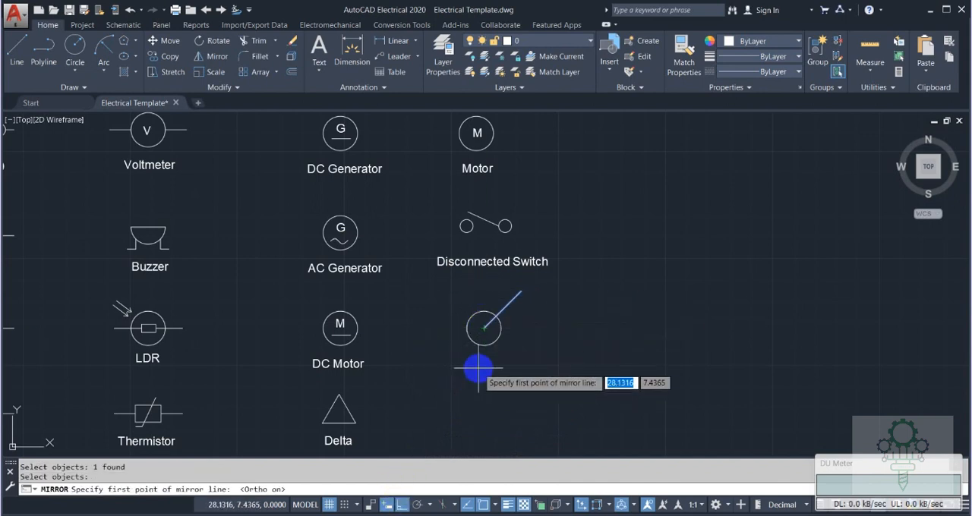
click(483, 328)
click(485, 291)
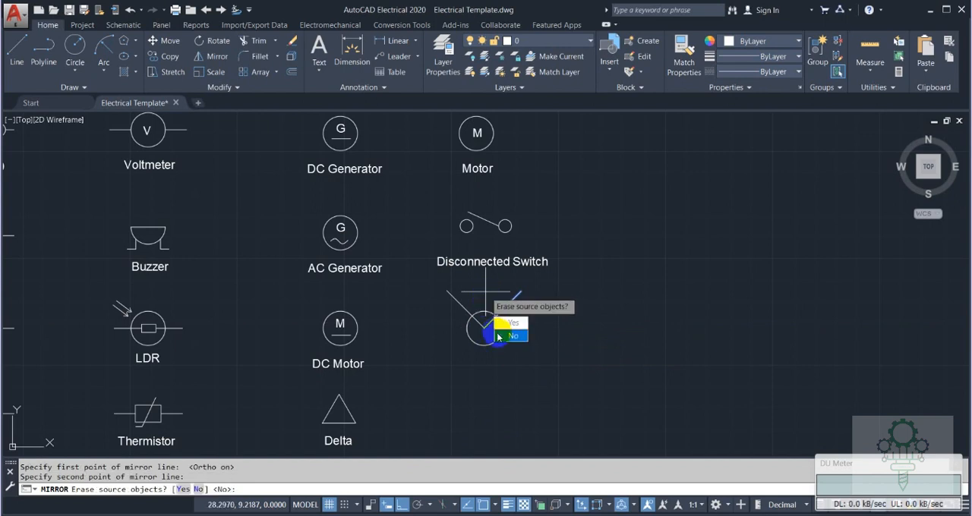
key(Return)
Mirror both diagonal lines about the horizontal axis through the circle's centre, keeping the originals.
text(mi)
key(Return)
click(510, 302)
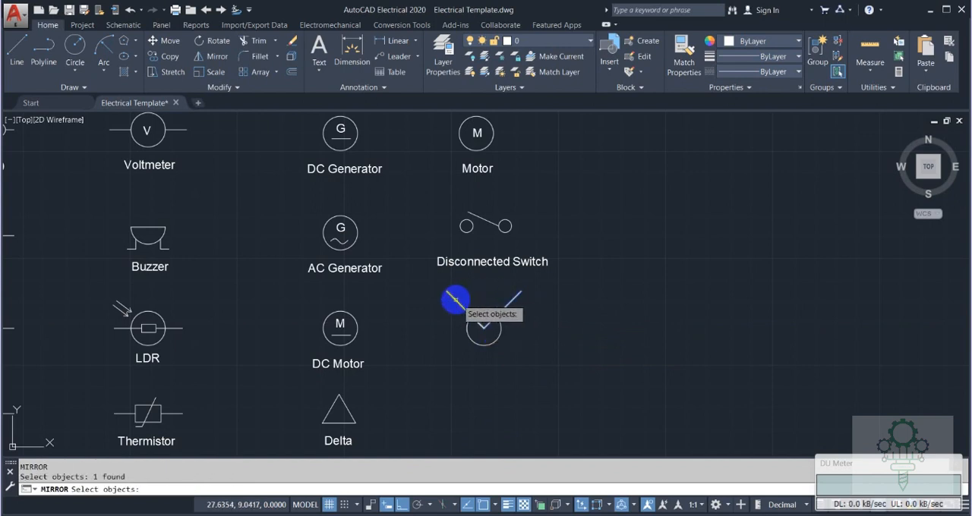
click(484, 328)
click(527, 326)
key(Return)
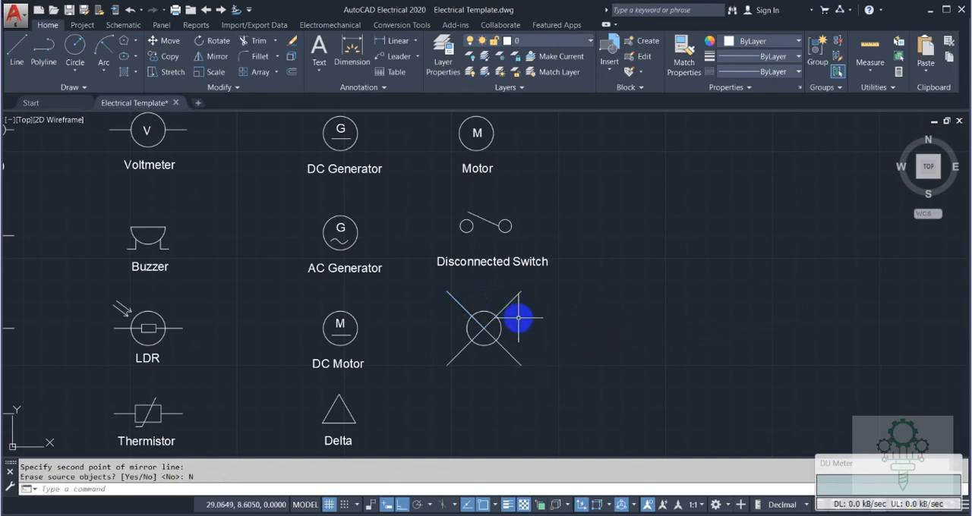
Draw a square about 1.05 wide around the circle, with its opposite corners on the diagonal lines.
text(rec)
key(Return)
click(461, 350)
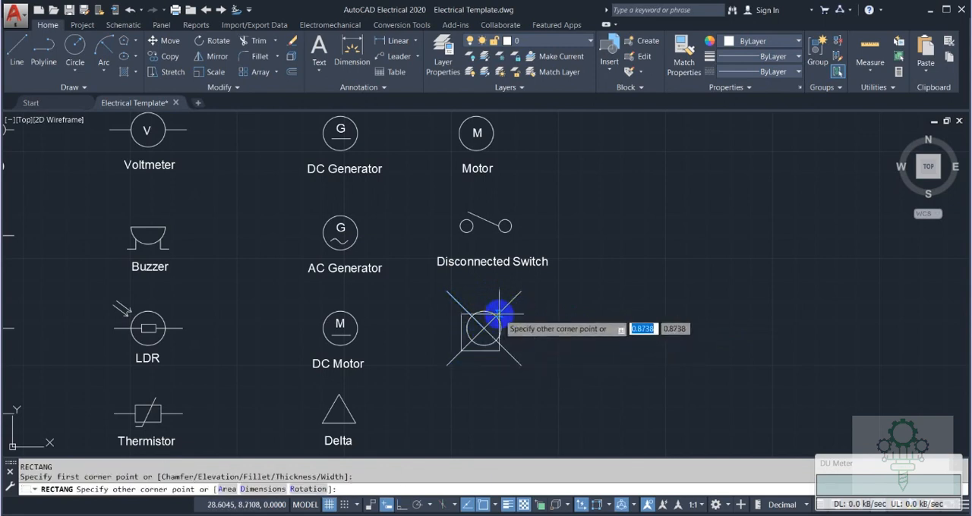
click(507, 306)
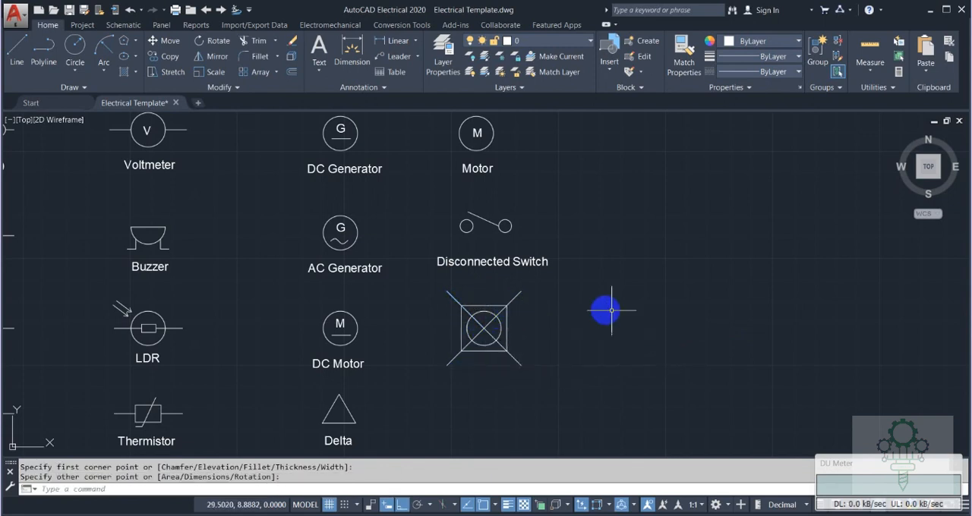
Trim the diagonals outside the square and inside the circle, and erase the square to leave four short rays.
key(Escape)
text(tr)
key(Return)
key(Return)
click(515, 296)
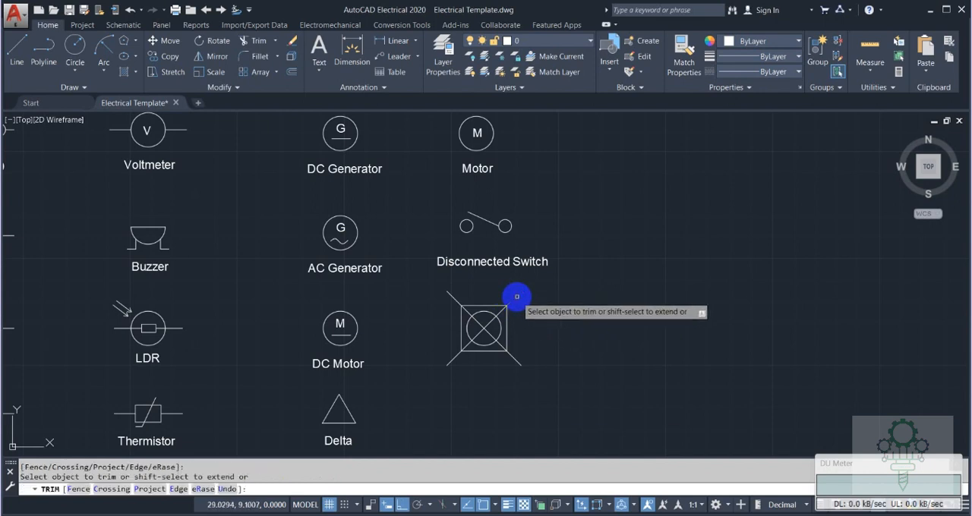
click(453, 299)
click(452, 359)
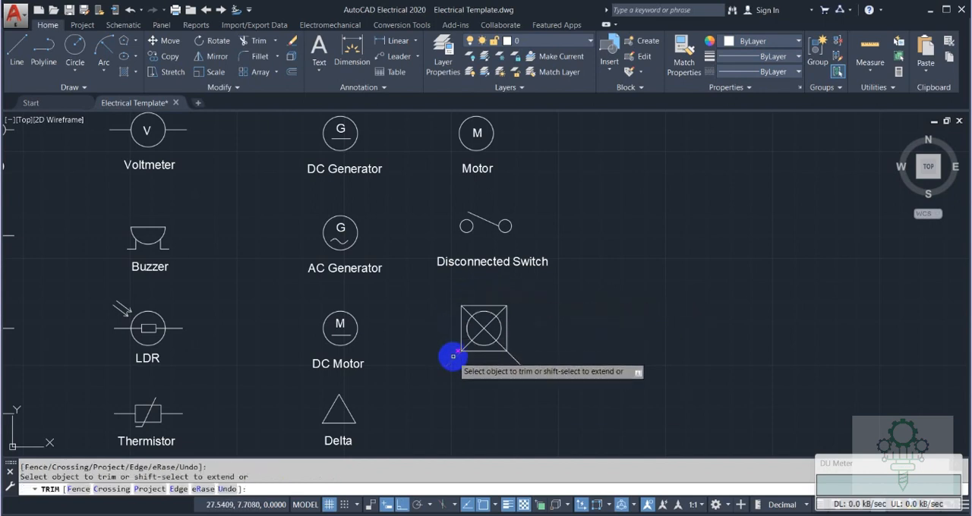
click(514, 358)
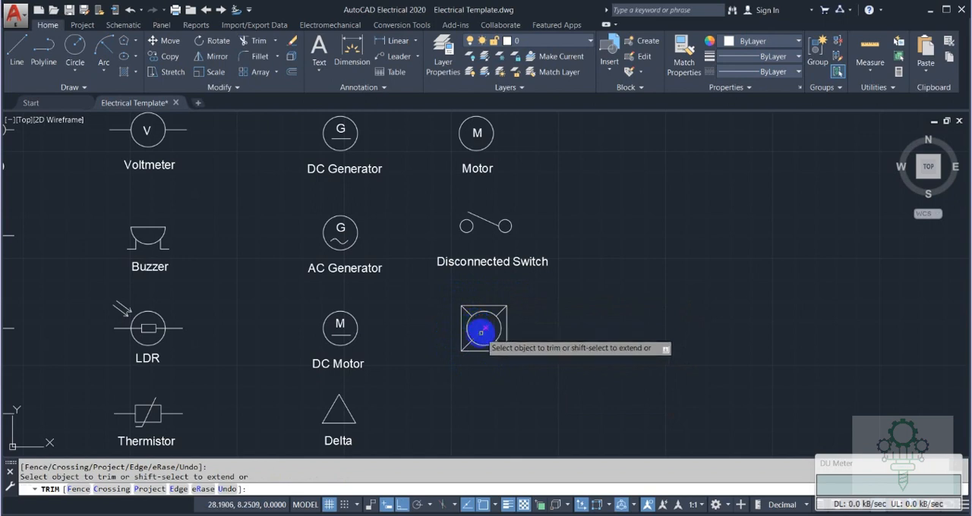
key(Escape)
click(483, 305)
key(Delete)
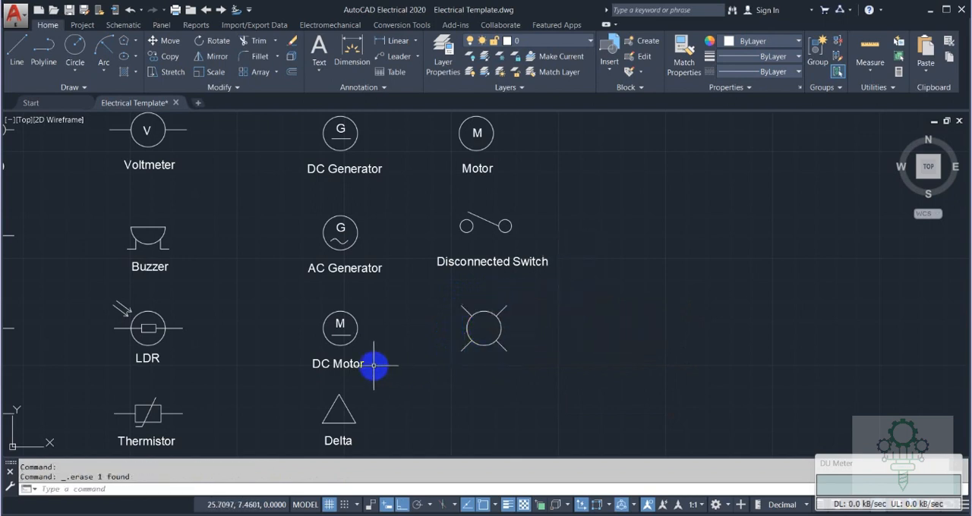
Copy the DC Motor label straight right so it sits beneath the circle with four rays.
text(o)
key(Return)
click(338, 363)
key(Return)
click(360, 365)
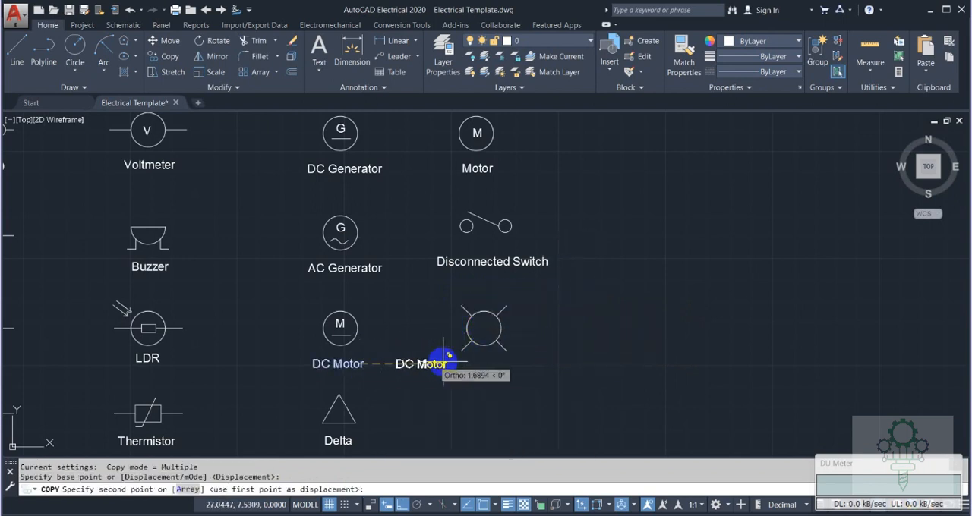
click(498, 368)
key(Escape)
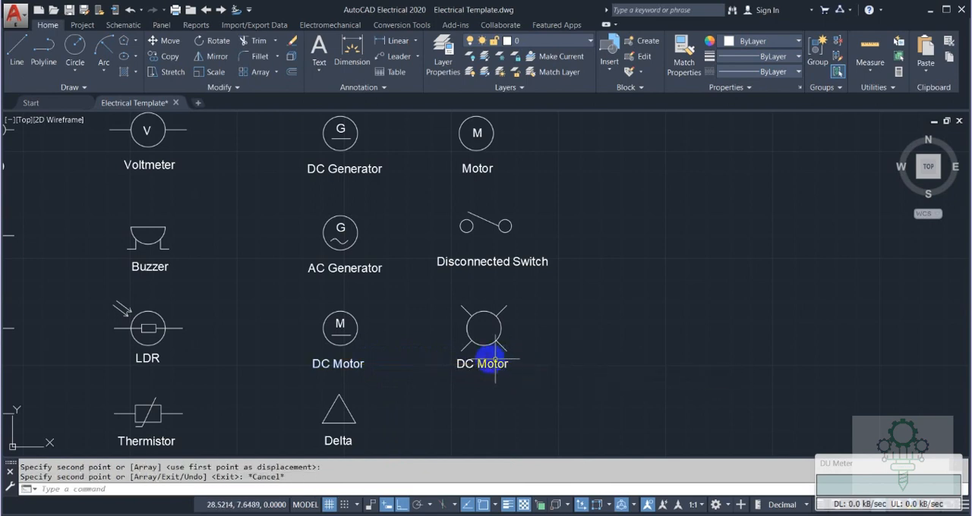
Change the copied DC Motor label's text to "Light".
double_click(482, 363)
text(Light)
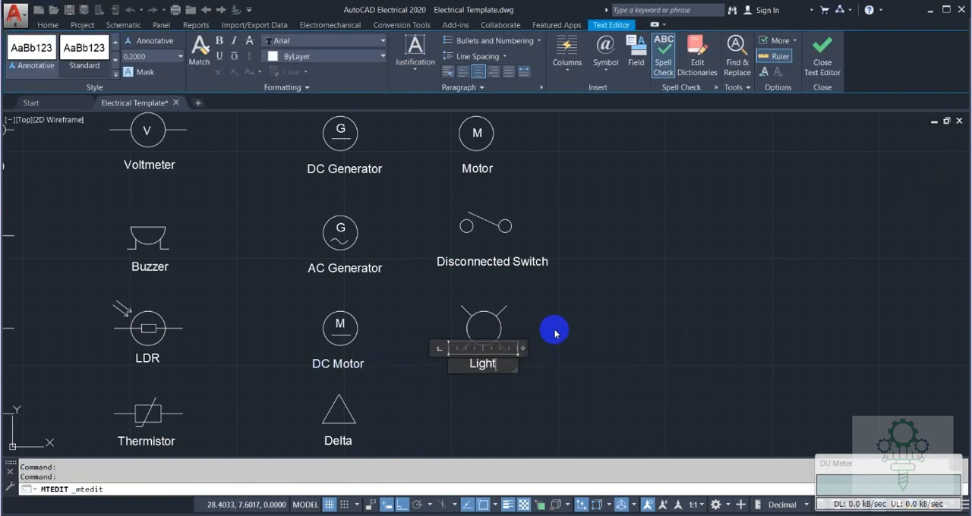
click(555, 332)
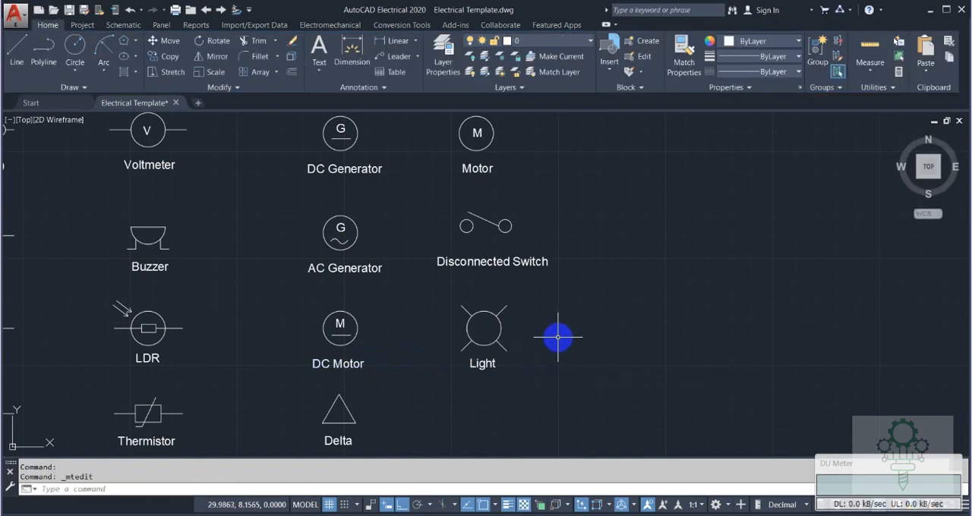
Copy the DC Motor's circle to the space below the Light symbol, level with the Delta triangle's center.
mouse_move(557, 337)
middle_down()
mouse_move(559, 221)
mouse_move(486, 357)
middle_up()
scroll(551, 260, down, 3)
scroll(478, 324, up, 4)
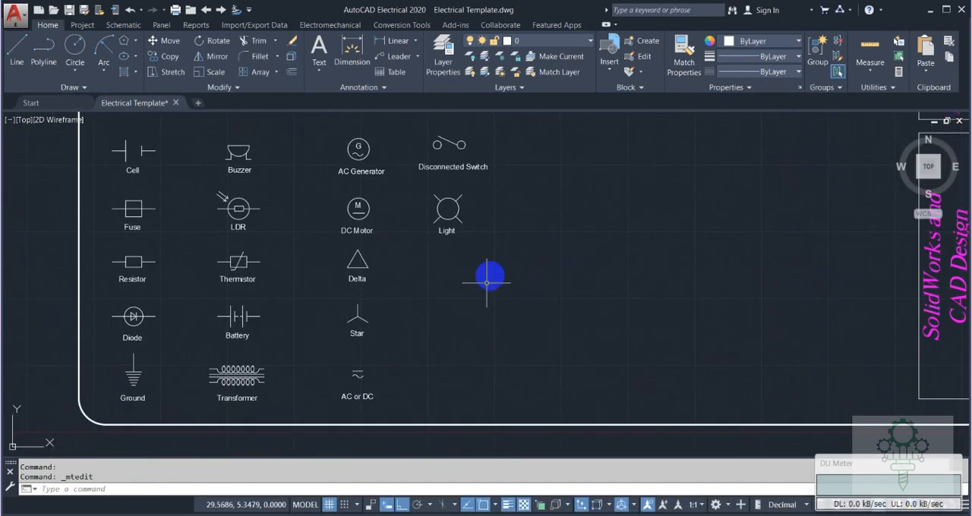
scroll(454, 270, up, 2)
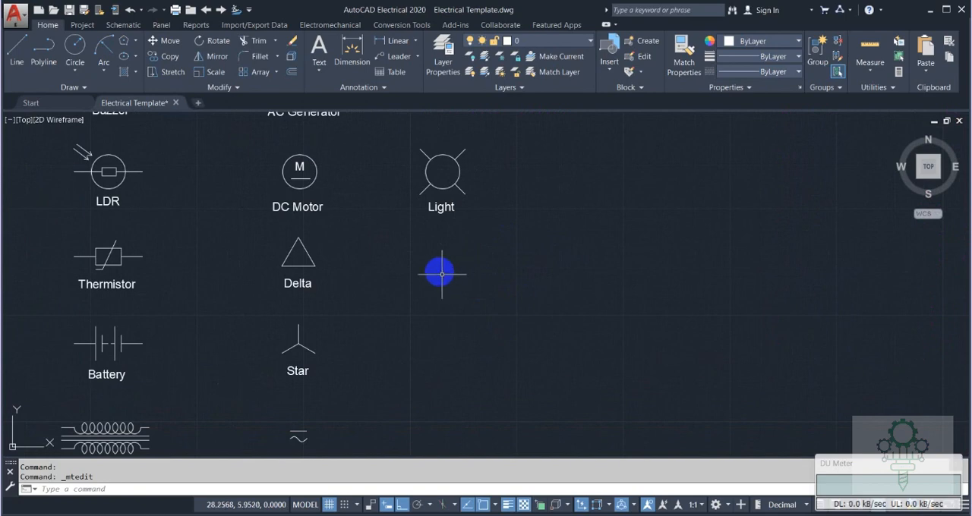
text(o)
key(Return)
click(317, 170)
key(Return)
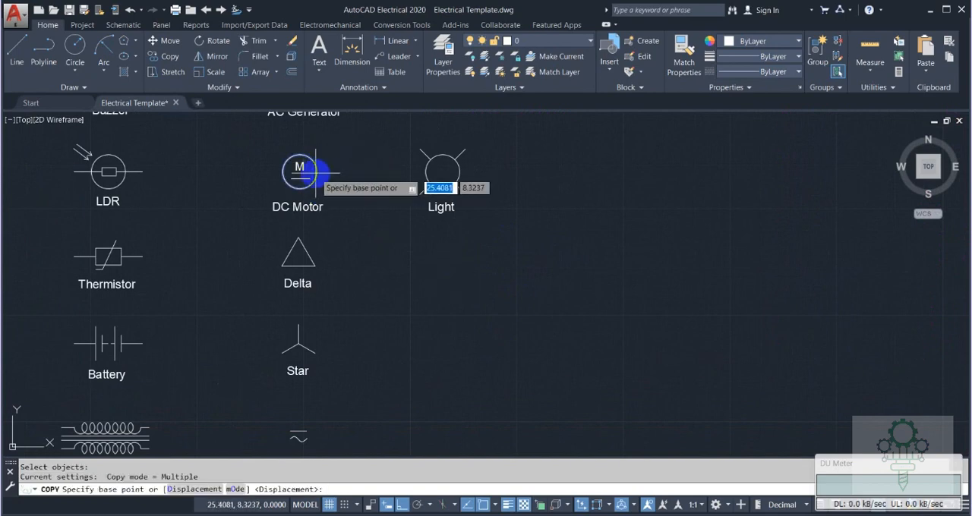
click(300, 172)
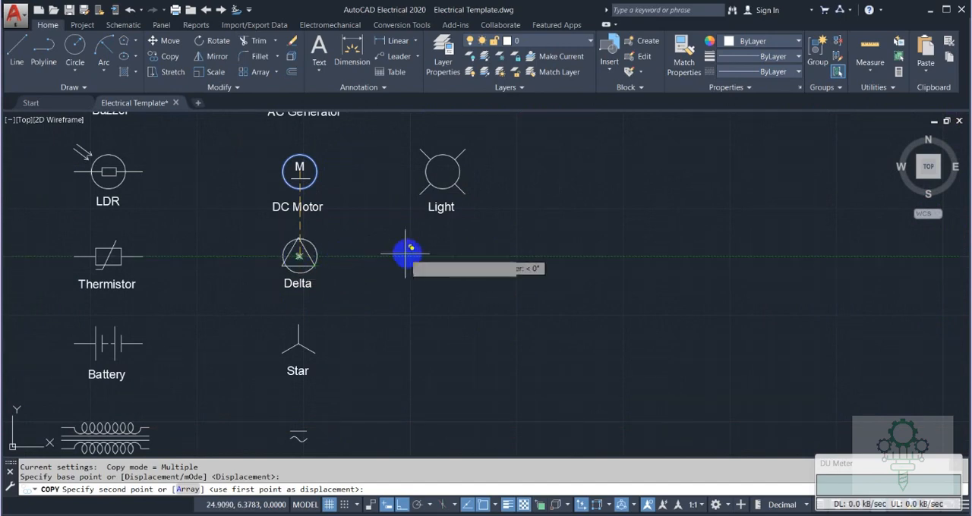
click(402, 504)
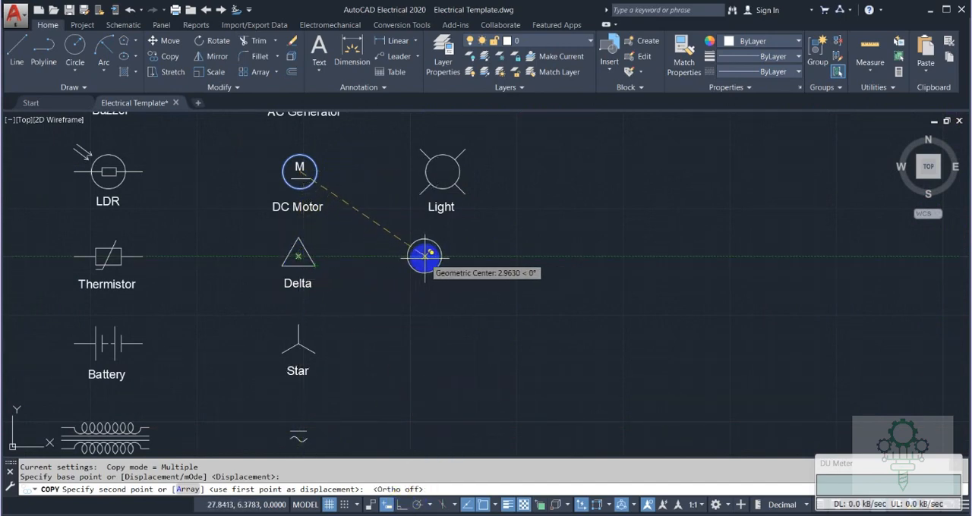
click(424, 256)
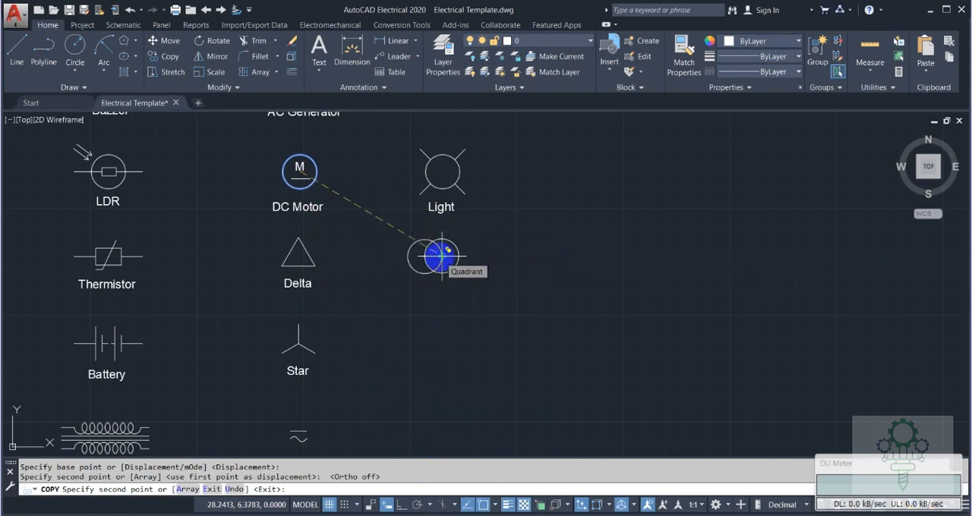
key(Escape)
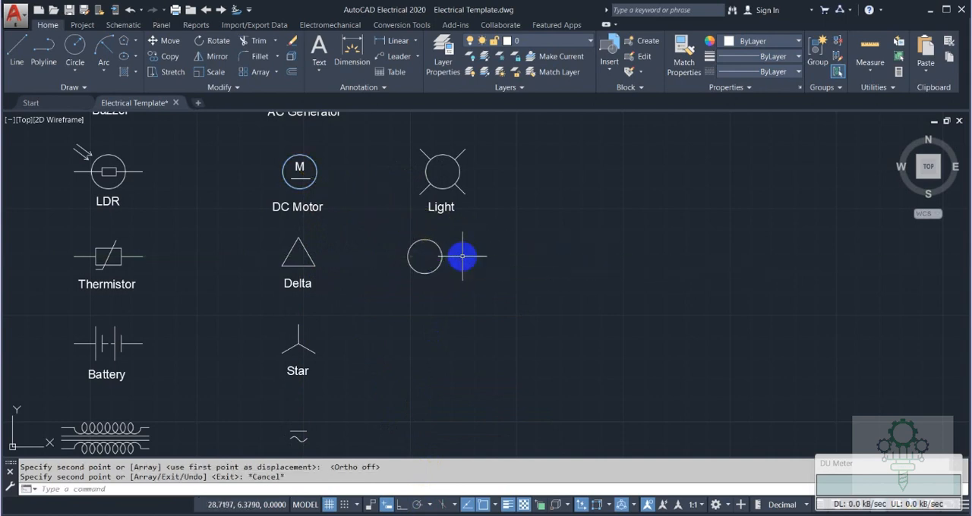
Copy the new circle .80 straight to the right so the two circles touch.
text(CO)
key(Return)
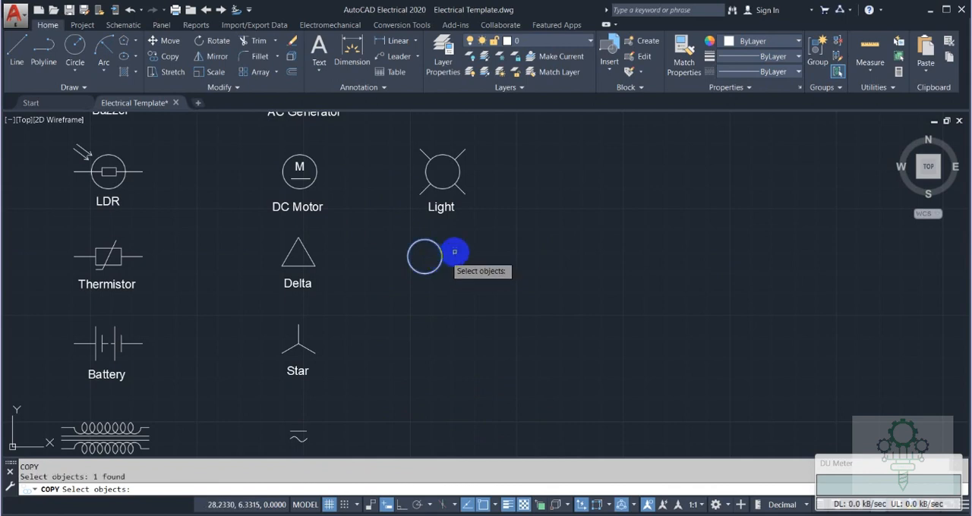
key(Return)
click(429, 257)
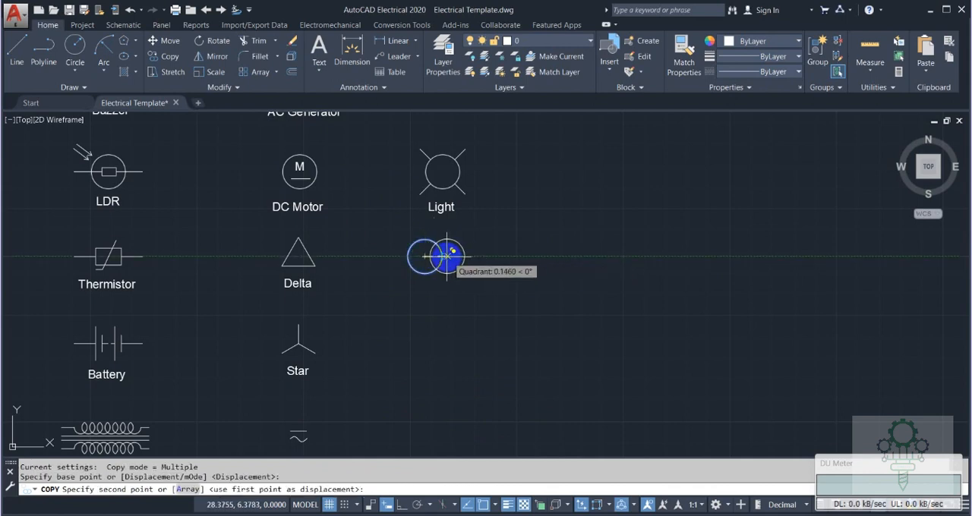
text(.)
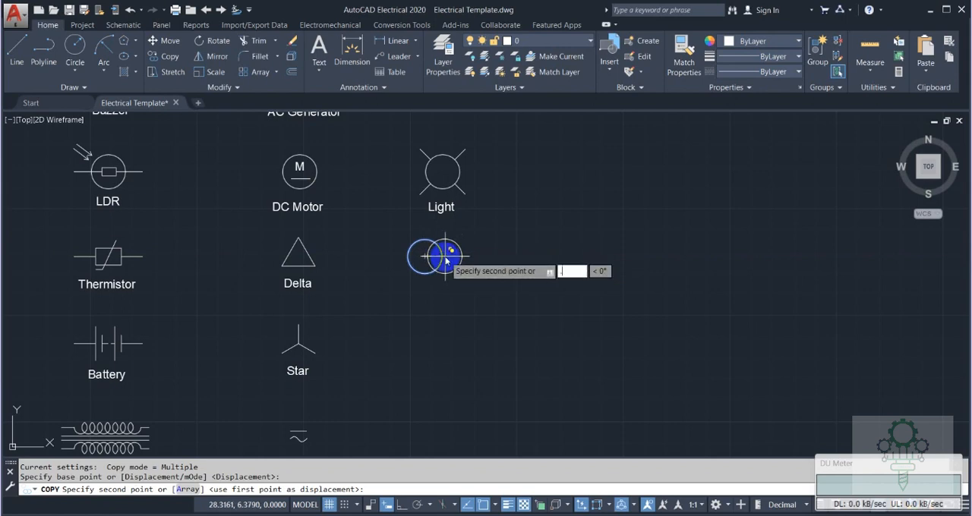
text(80)
key(Return)
key(Escape)
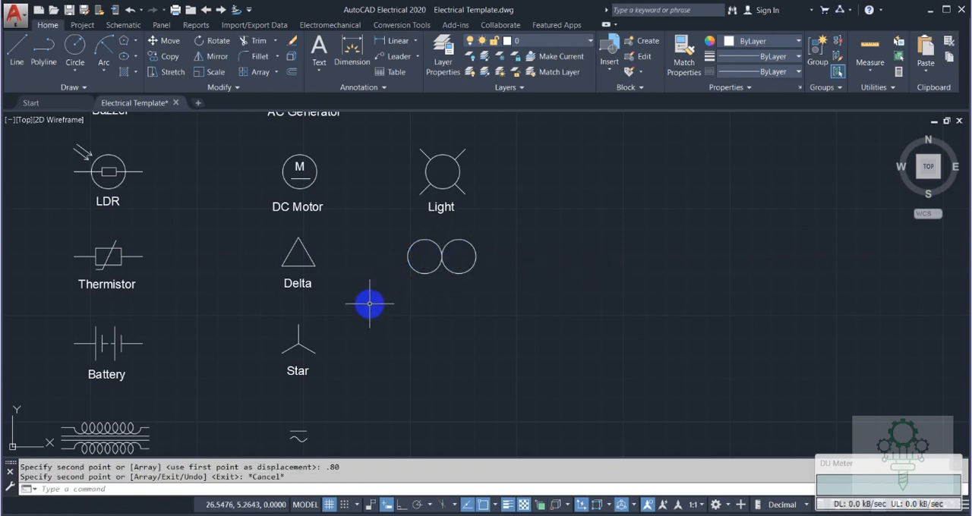
Draw a .50 vertical line downward from the left quadrant of the left circle.
text(l)
key(Return)
click(408, 256)
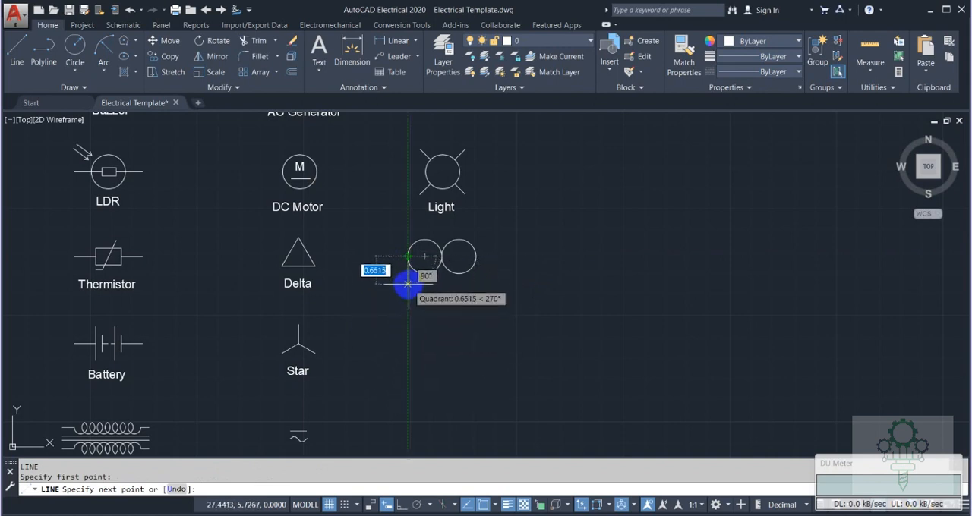
text(.50)
key(Return)
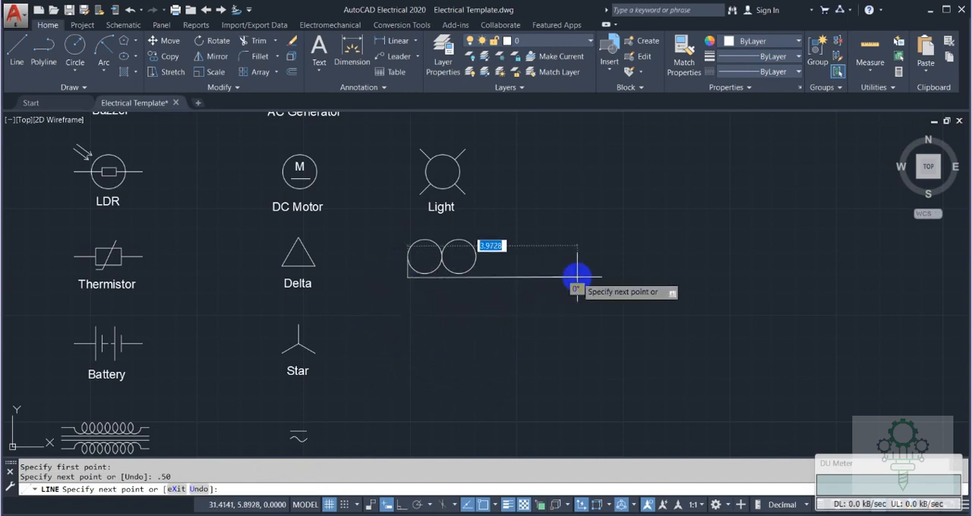
key(Escape)
Mirror the short vertical line about a vertical axis through the circles' touching point, keeping the original.
key(Return)
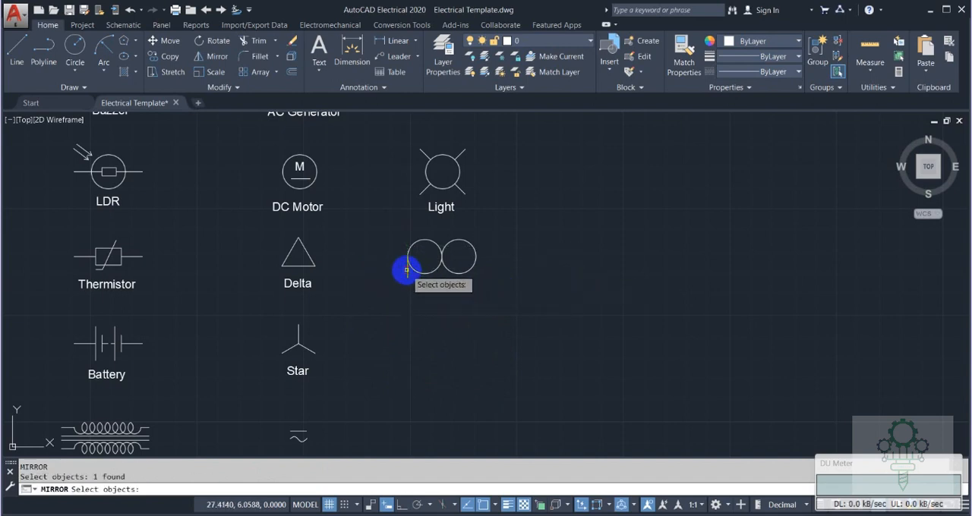
key(Return)
click(441, 257)
click(438, 217)
key(Return)
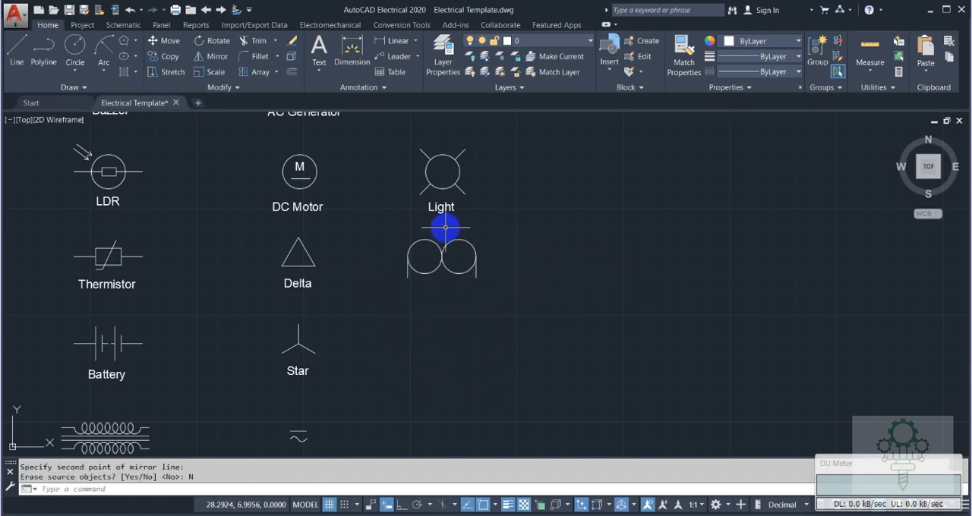
Trim away the lower half of the left circle and delete the right circle.
text(tr)
key(Return)
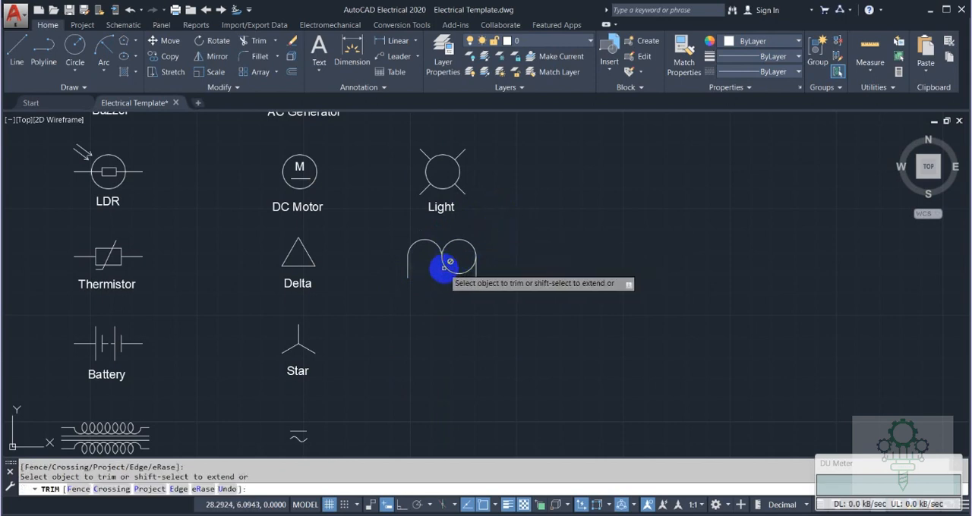
key(Escape)
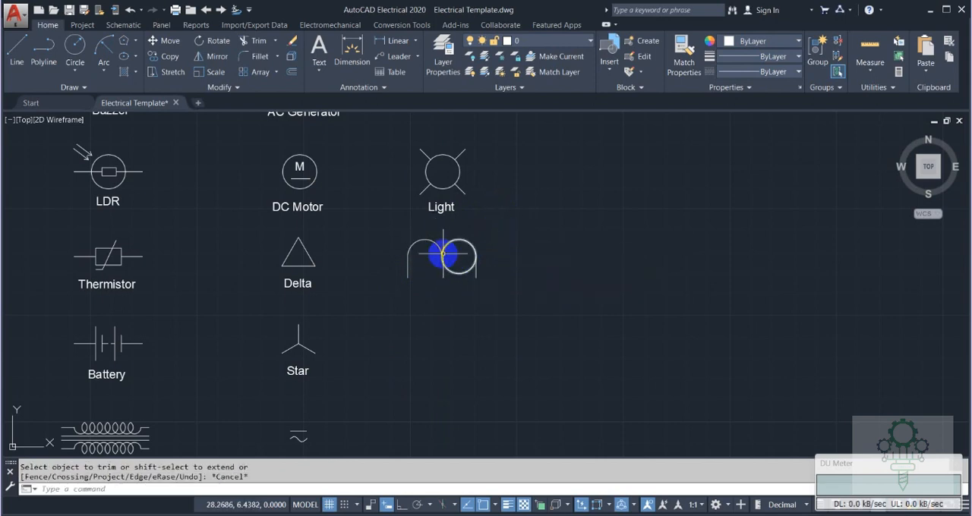
scroll(443, 254, up, 6)
click(432, 243)
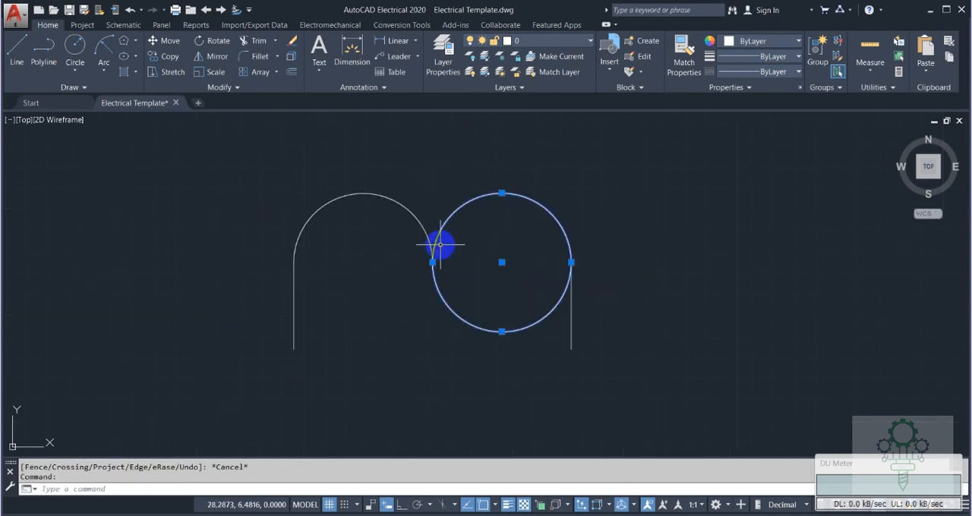
key(Delete)
Mirror the remaining arc about a vertical axis through its right endpoint, keeping the original.
text(MI)
key(Return)
key(Return)
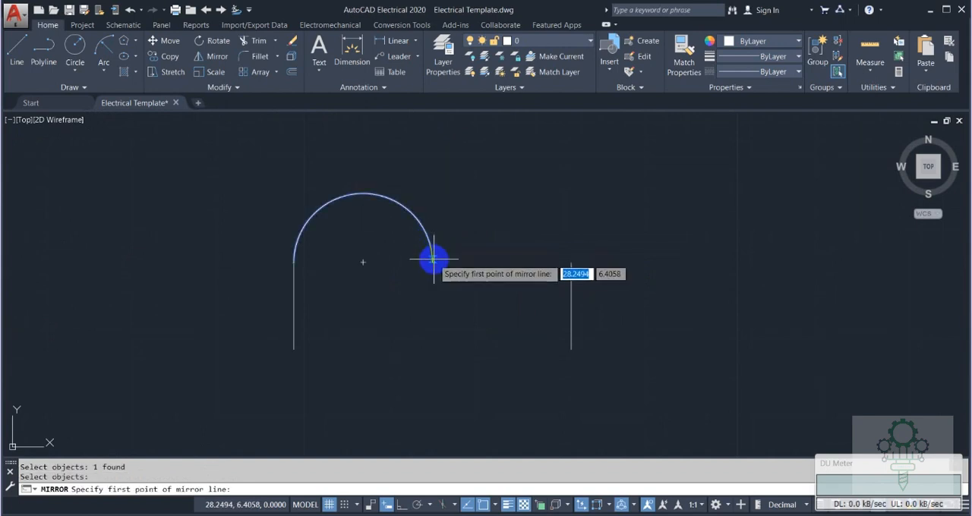
click(432, 261)
click(402, 505)
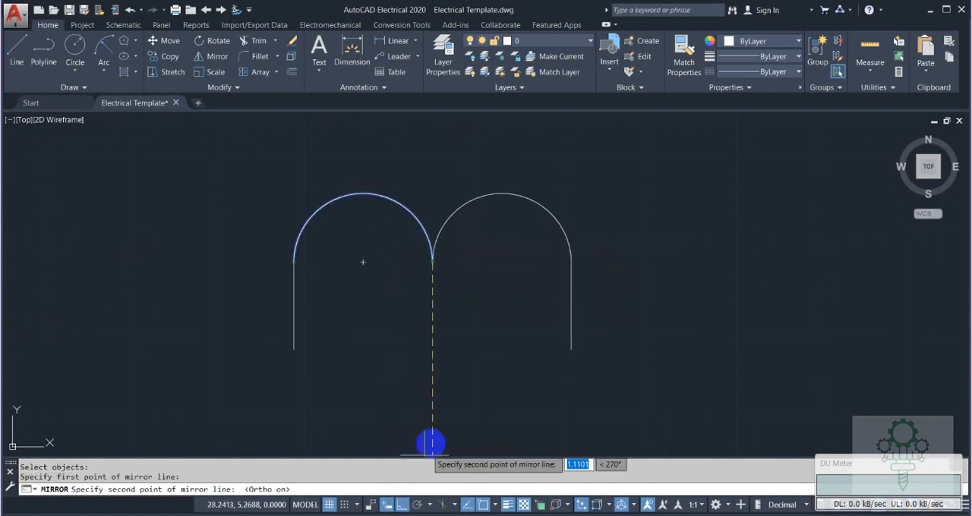
click(432, 445)
text(N)
key(Return)
Scale the two arcs and two vertical lines by .60 about the point where the arcs meet.
scroll(440, 406, down, 5)
click(391, 296)
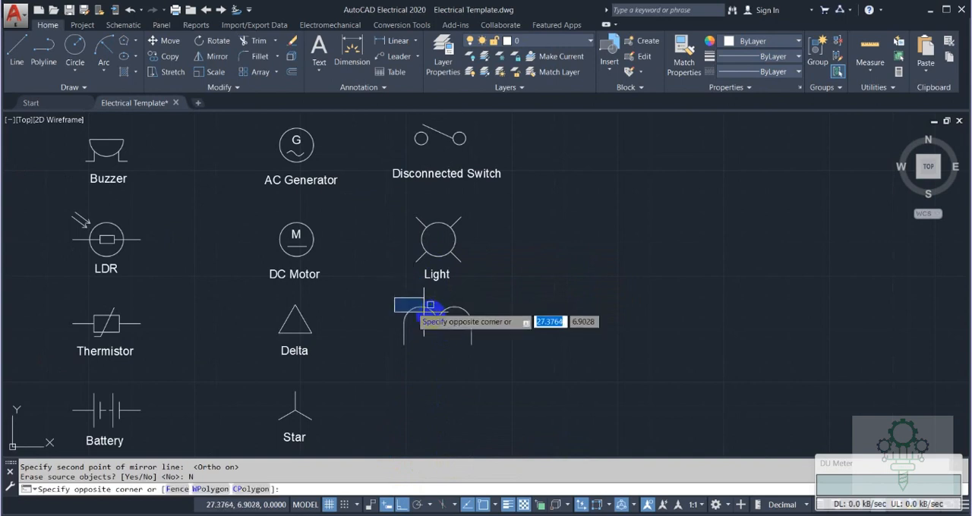
click(517, 370)
key(Return)
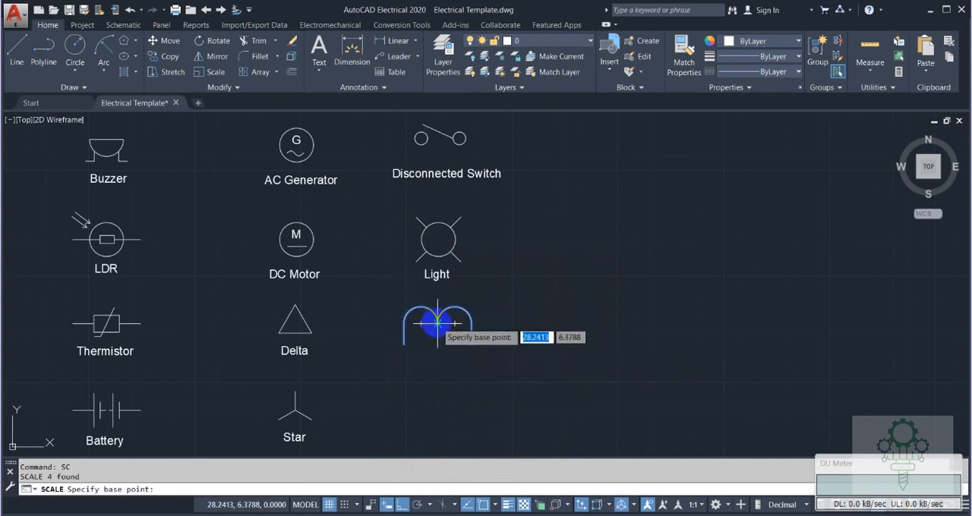
click(437, 324)
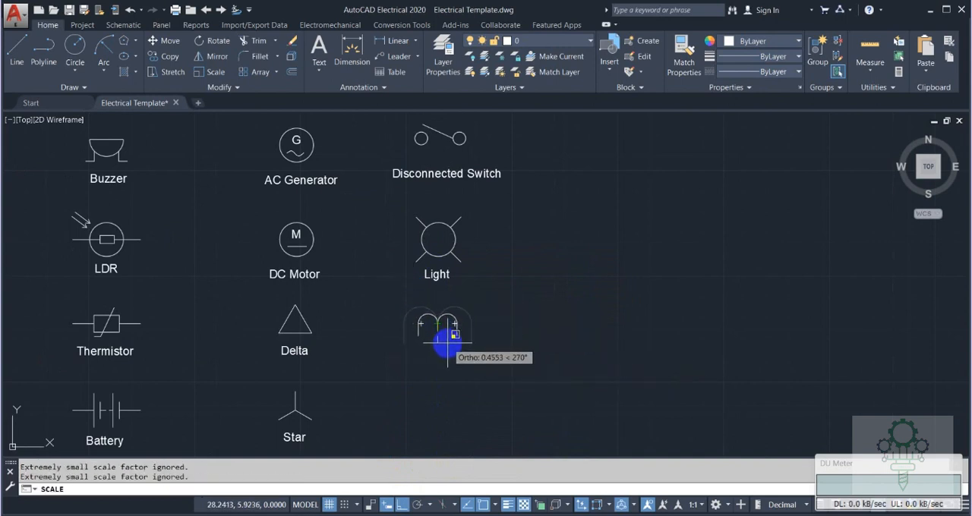
text(.60)
key(Return)
Copy the Delta label straight right beneath the double-arc symbol and change the copy's text to "CT".
scroll(448, 341, down, 3)
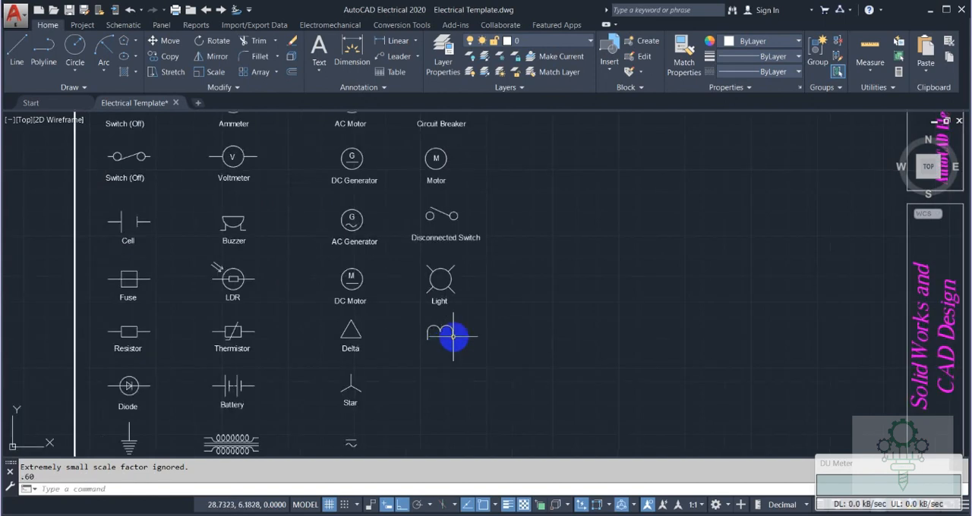
text(co)
key(Return)
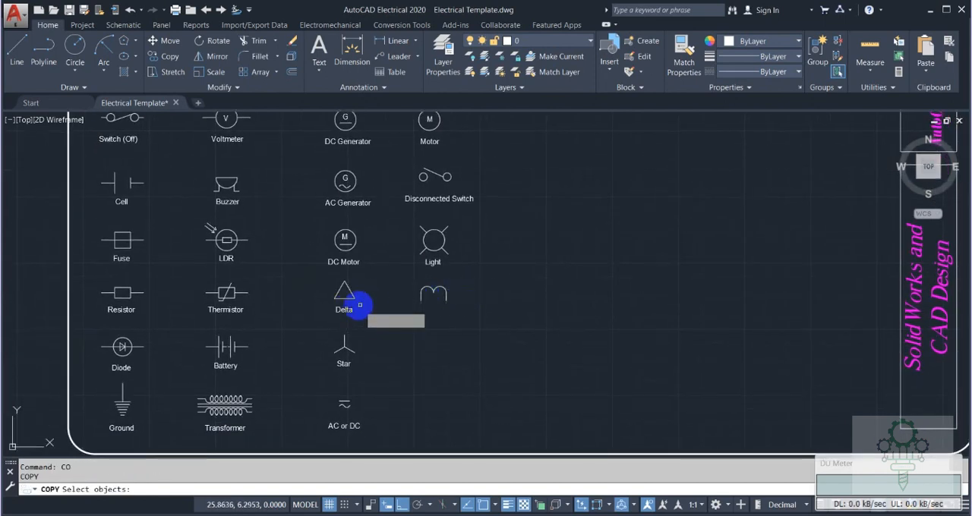
click(357, 309)
key(Return)
click(349, 309)
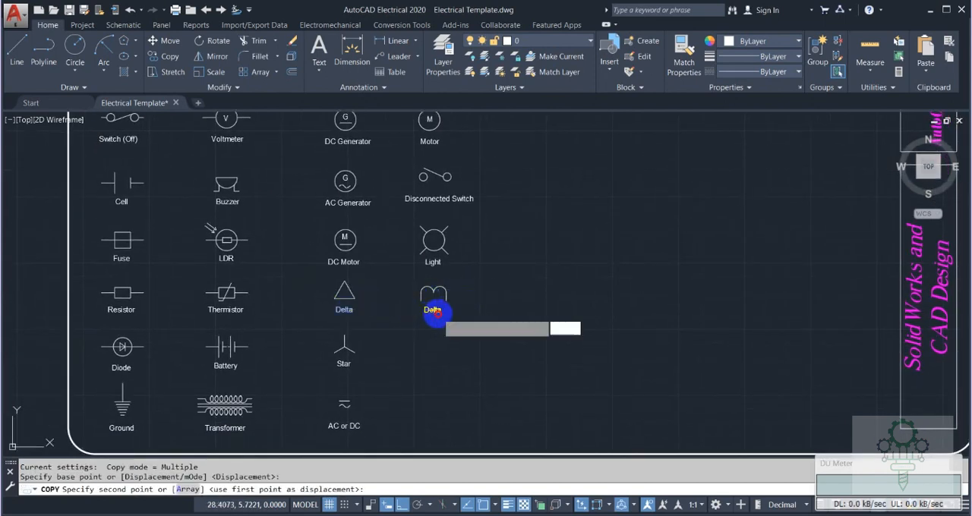
click(434, 310)
key(Escape)
double_click(433, 309)
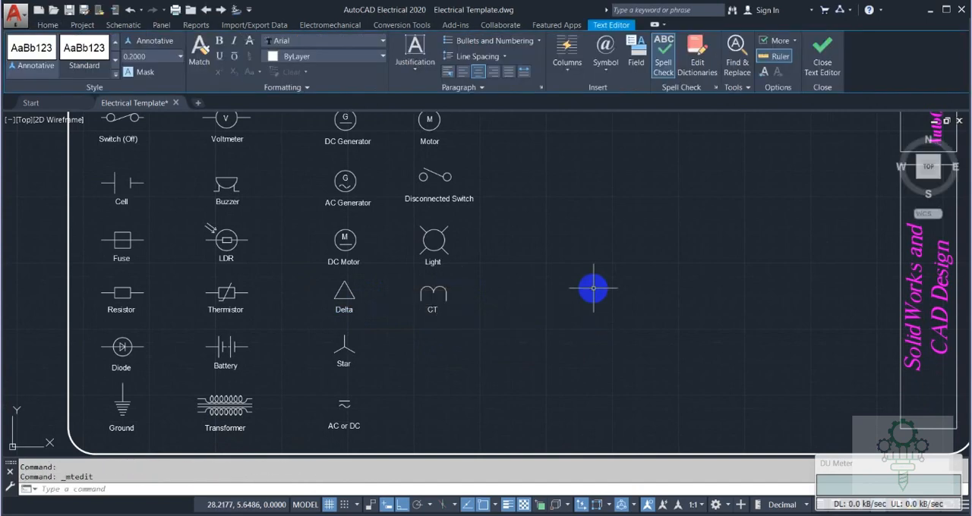
click(593, 289)
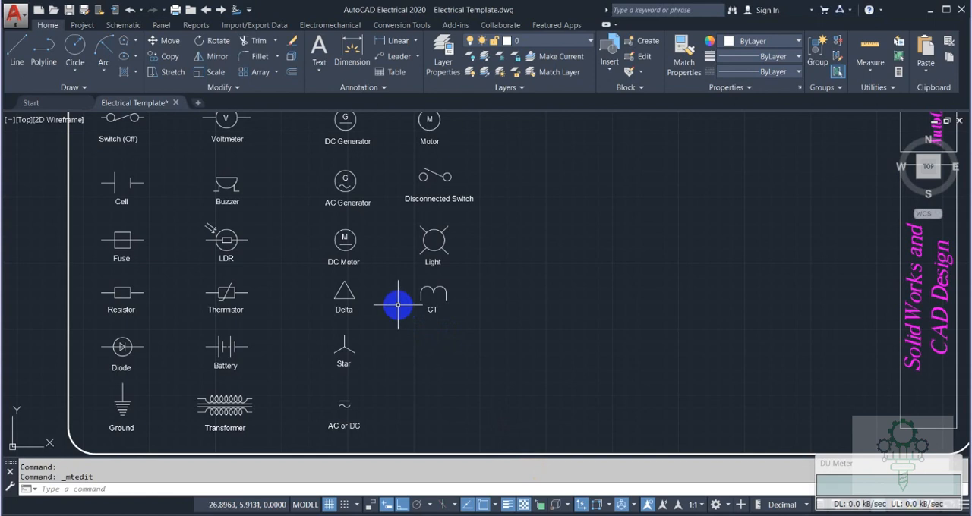
Draw a .75 horizontal line to the left from the point where the CT symbol's arcs meet.
text(L)
key(Return)
click(433, 292)
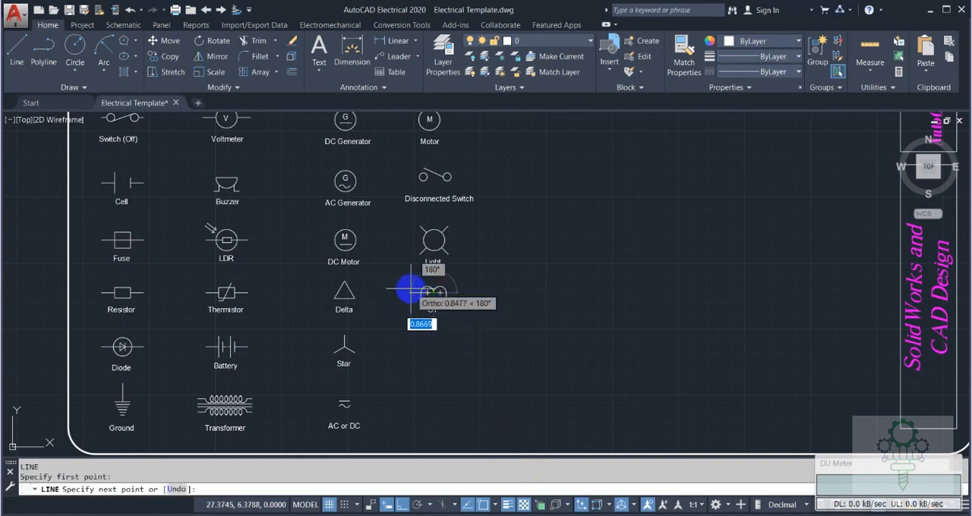
text(.75)
key(Return)
key(Escape)
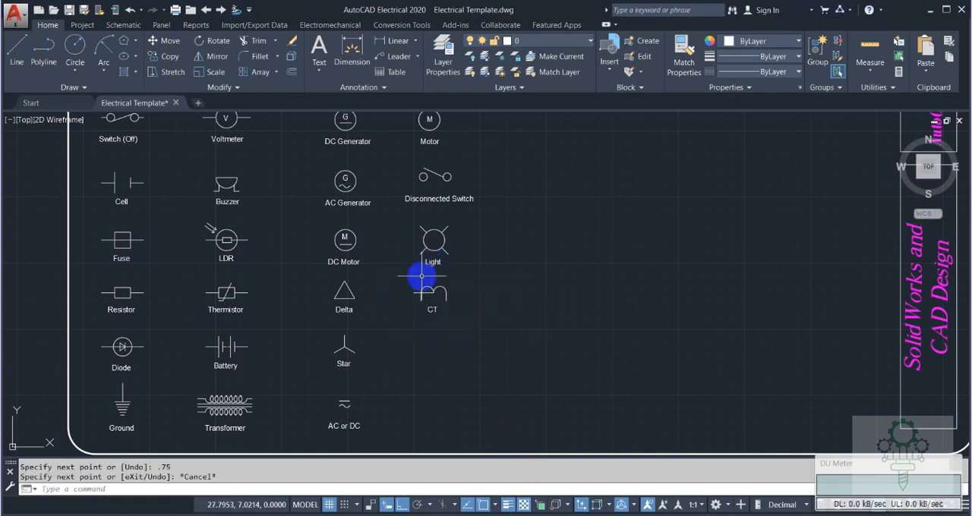
Mirror the horizontal line about the CT symbol's vertical centerline, keeping the original, and join both halves into one line.
text(MI)
key(Return)
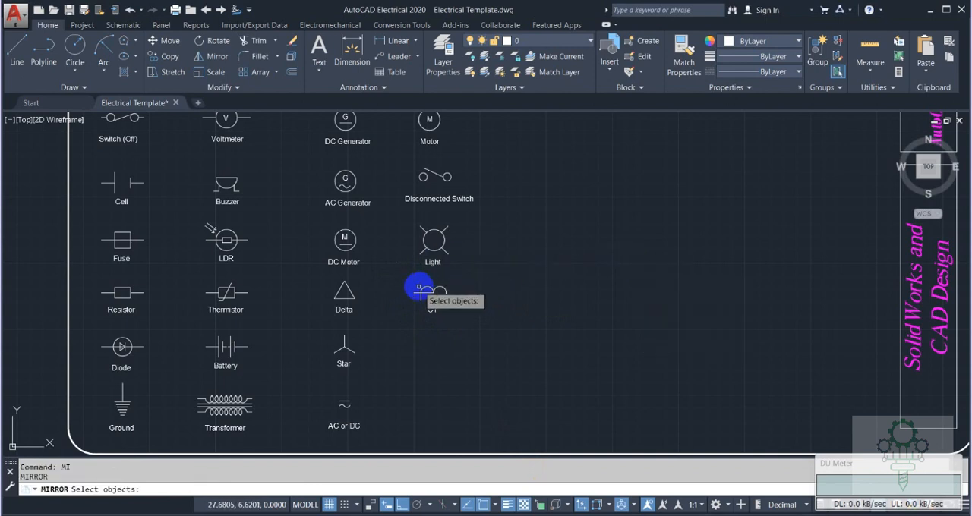
key(Return)
click(434, 293)
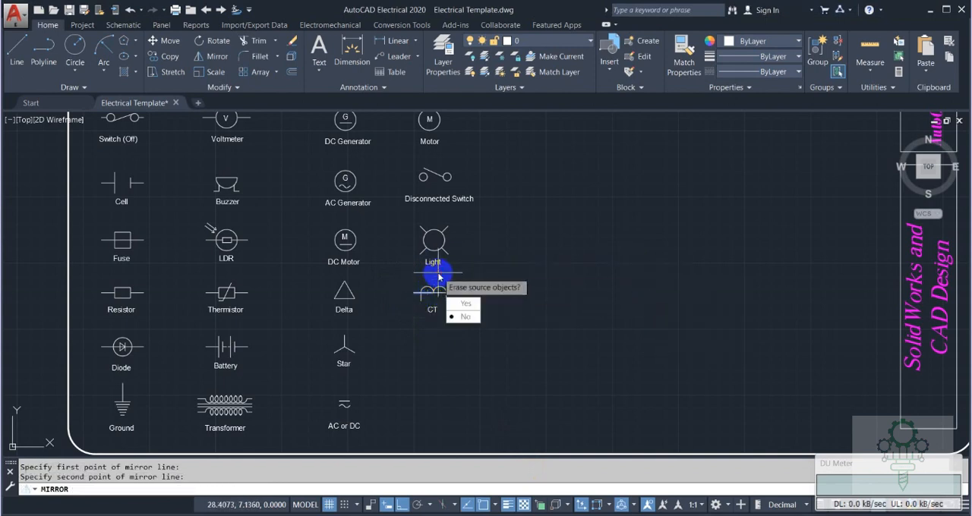
click(436, 270)
text(N)
key(Return)
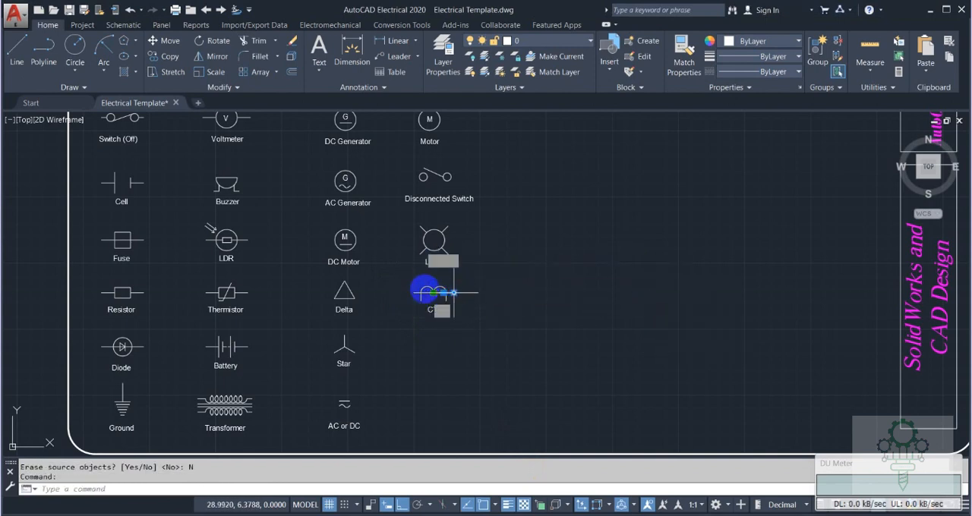
text(J)
key(Return)
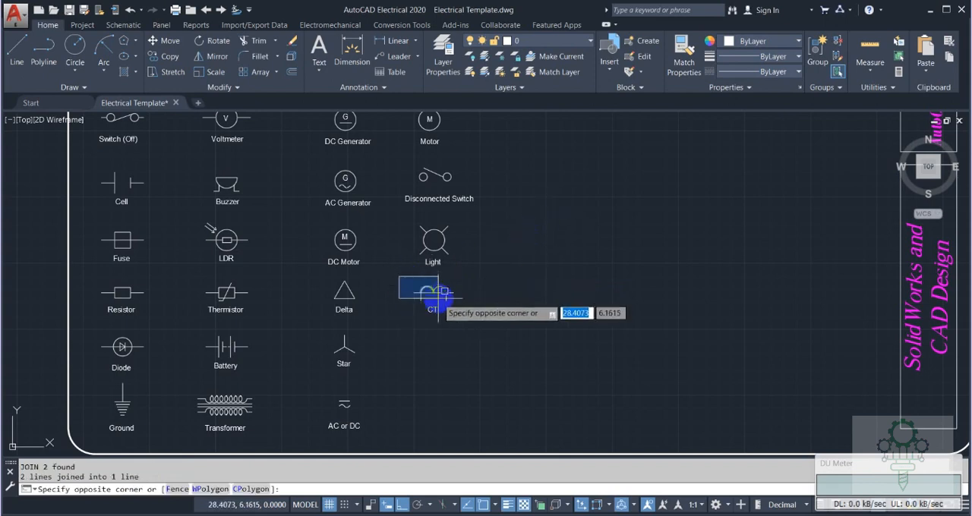
Copy the CT symbol with its label straight down to the Star row and erase the copy's horizontal line.
click(465, 325)
text(co)
key(Return)
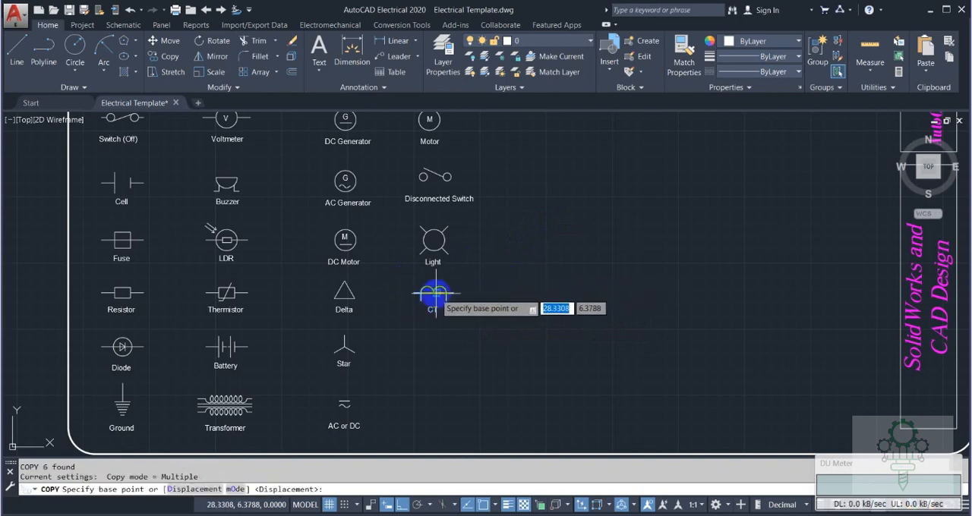
click(434, 308)
click(433, 346)
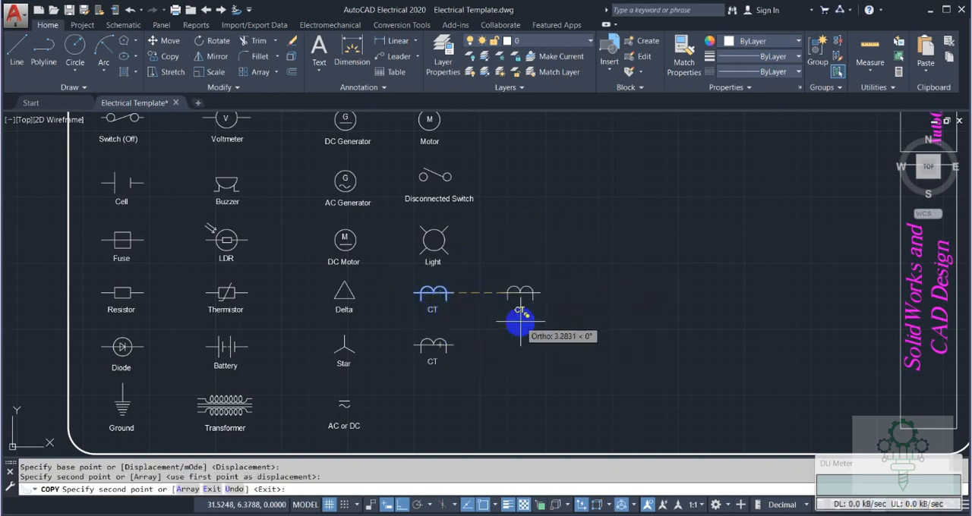
key(Escape)
scroll(448, 332, up, 2)
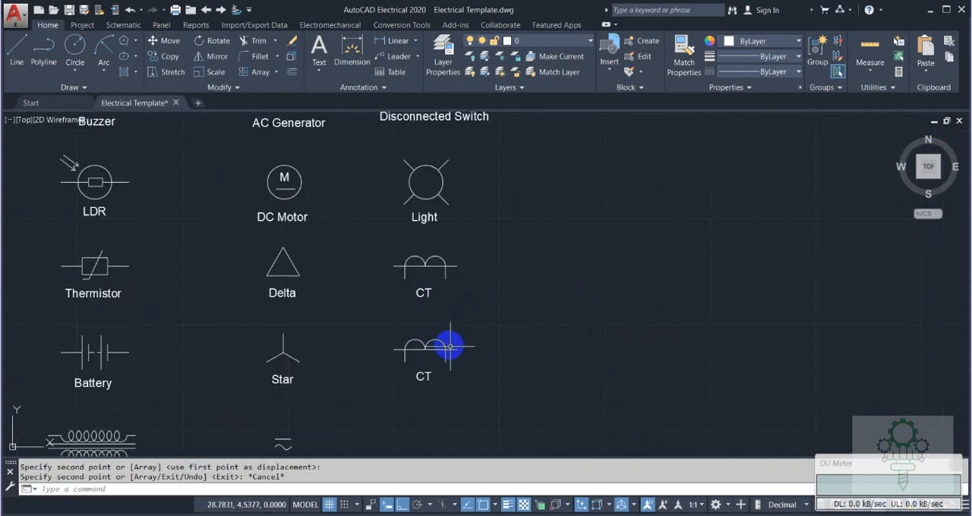
click(451, 350)
key(Delete)
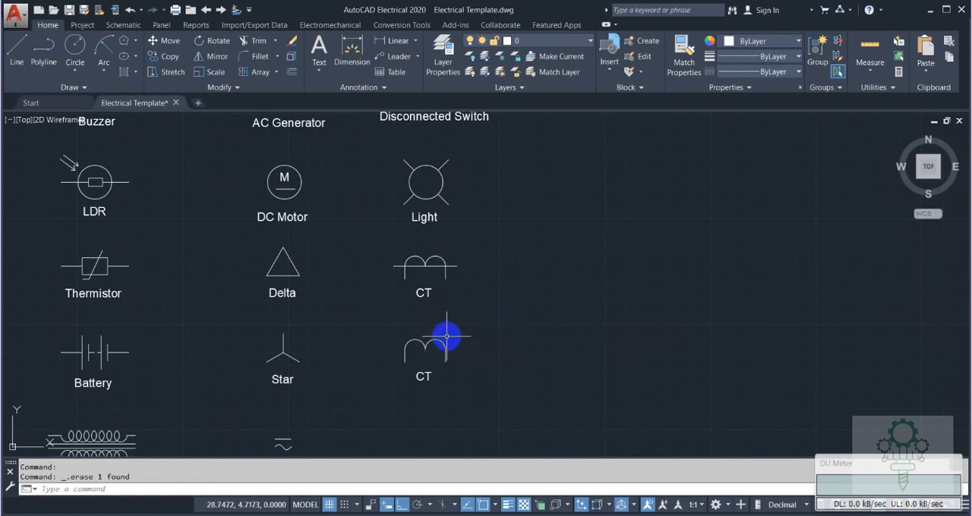
Mirror the copied symbol's arcs and vertical lines about a horizontal axis just above them, keeping the originals.
text(mi)
key(Return)
click(393, 326)
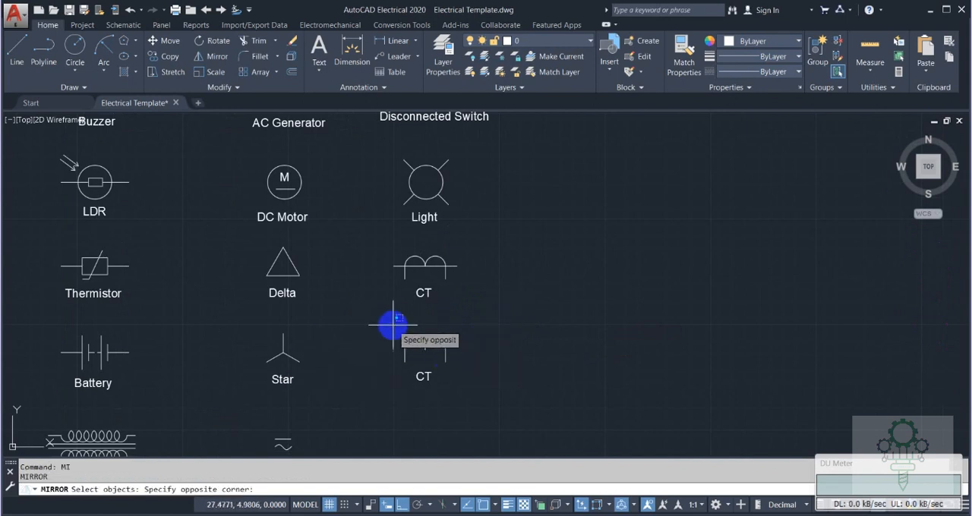
click(458, 371)
key(Return)
click(445, 333)
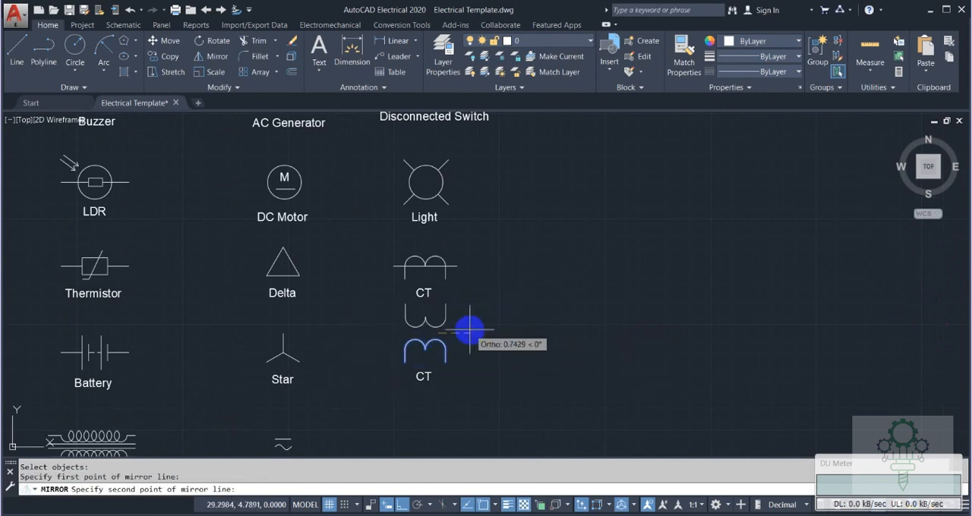
click(469, 329)
key(Return)
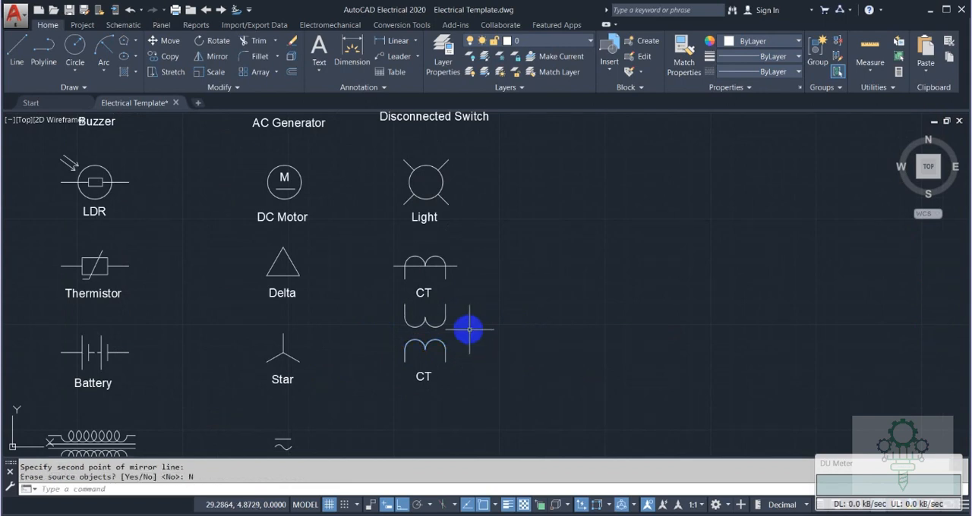
Move the mirrored arcs and vertical lines straight down by .20 toward the originals.
click(380, 305)
key(Escape)
text(m)
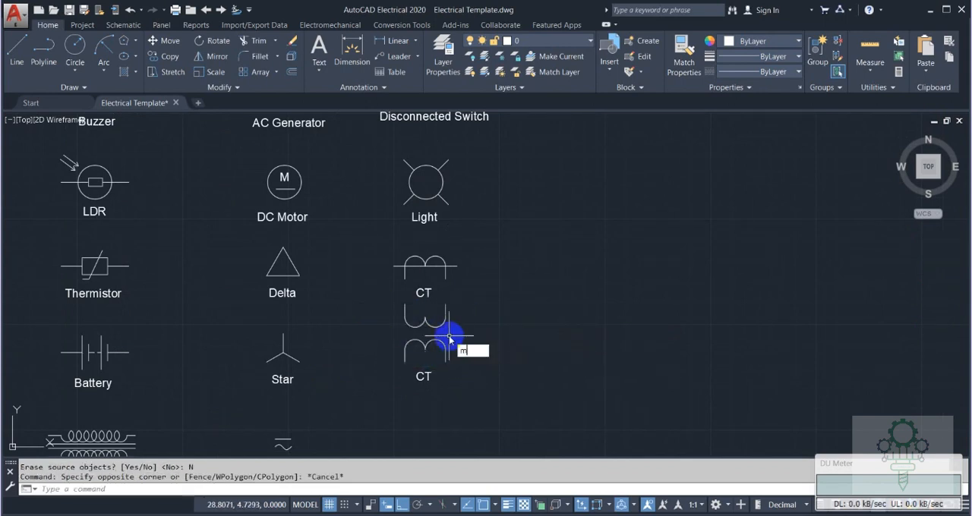
key(Return)
click(463, 331)
key(Return)
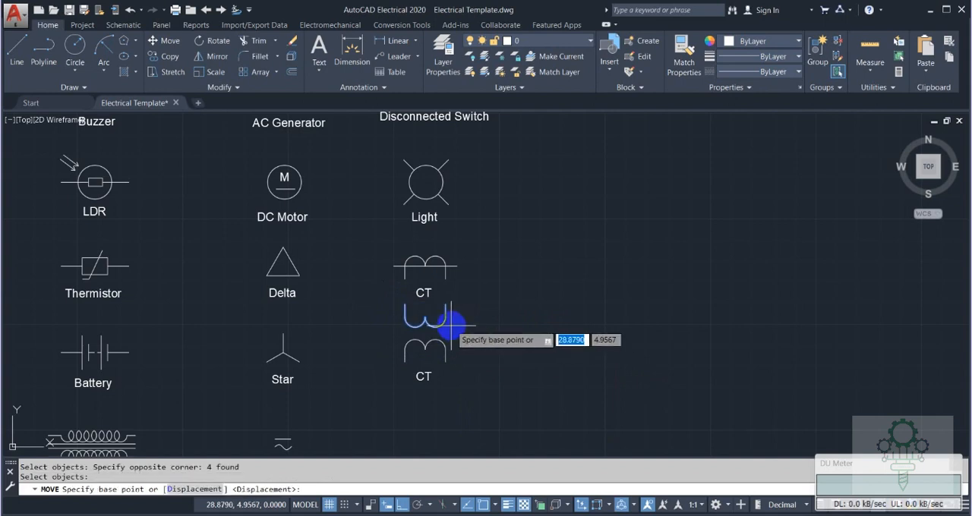
click(454, 324)
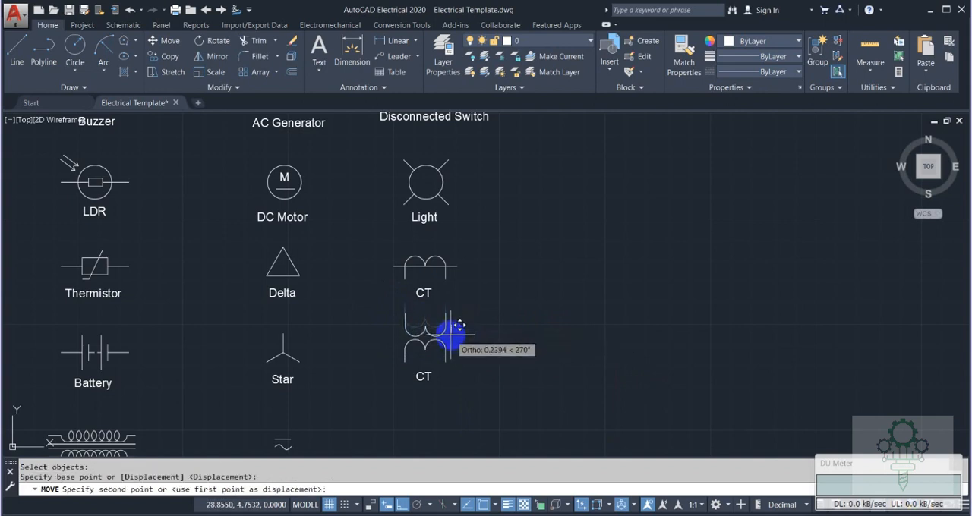
text(.20)
key(Return)
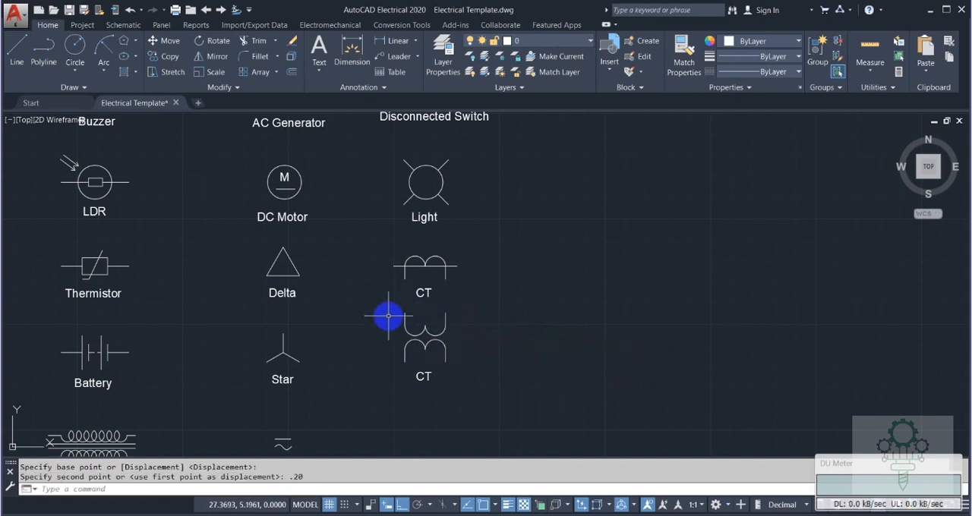
Scale both sets of arcs and vertical lines by .50 about a point between them.
click(385, 306)
click(477, 370)
text(sc)
key(Return)
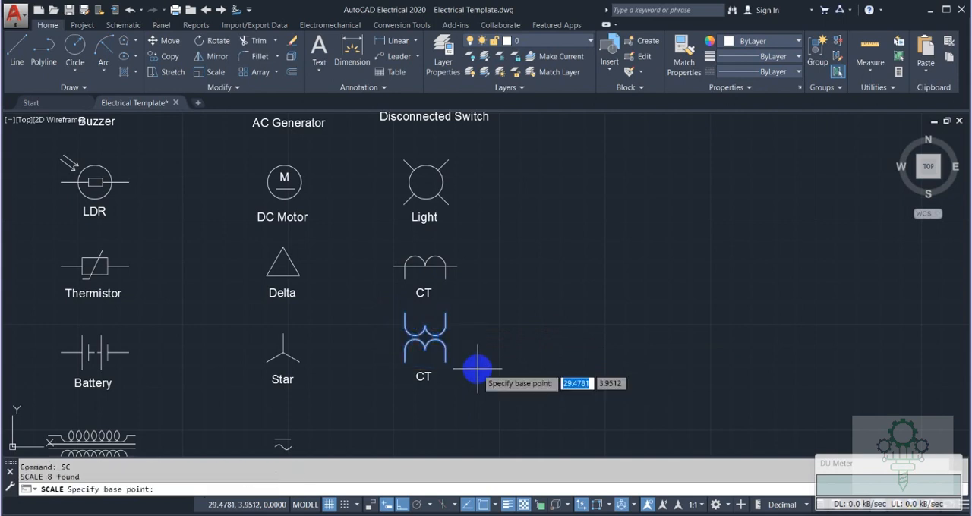
click(441, 339)
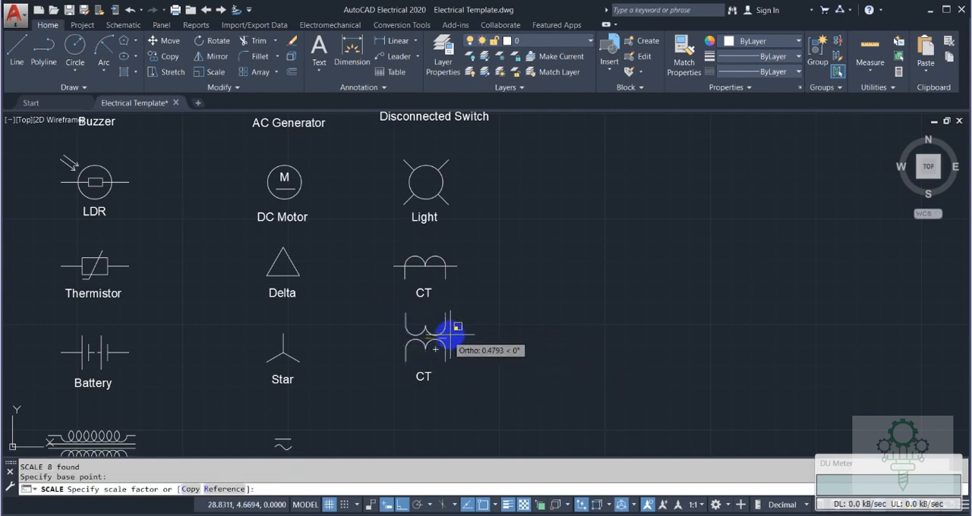
text(.50)
key(Return)
Move the scaled double symbol straight down, closer to its label.
click(403, 312)
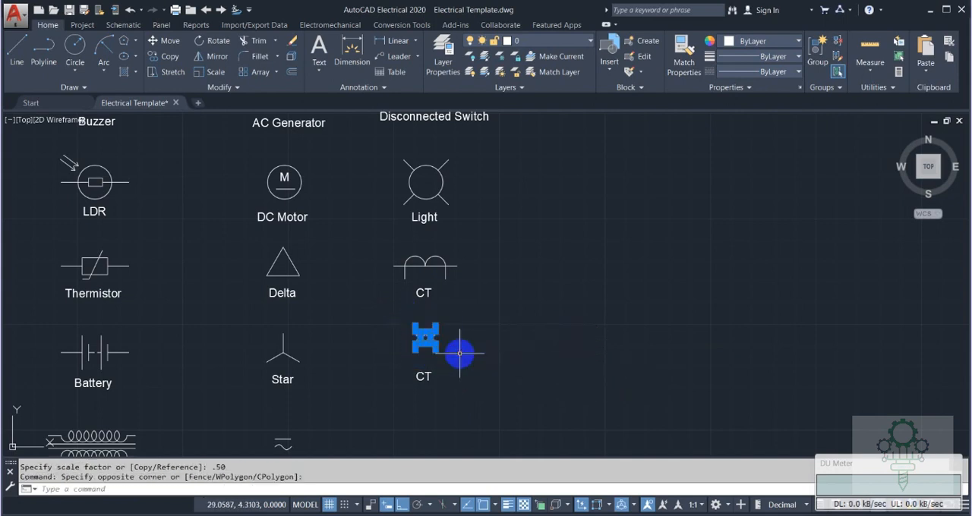
text(m)
key(Return)
click(456, 350)
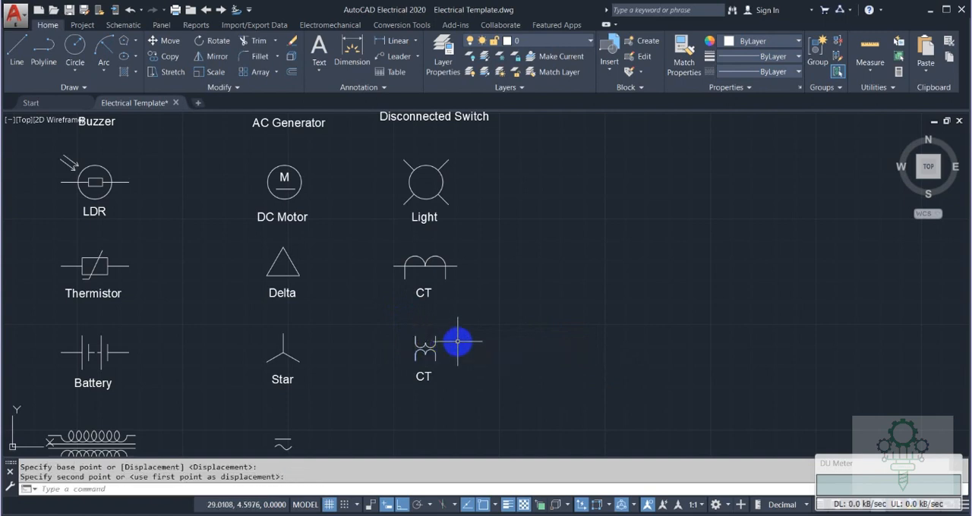
click(458, 341)
Draw a .60 vertical line upward from the point where the symbol's upper arcs meet.
text(l)
key(Return)
click(425, 342)
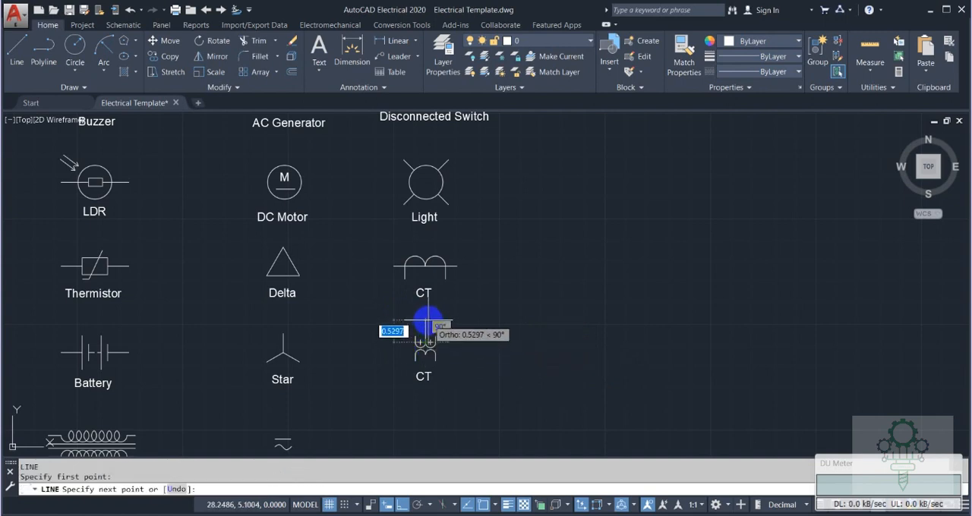
text(.60)
key(Return)
key(Escape)
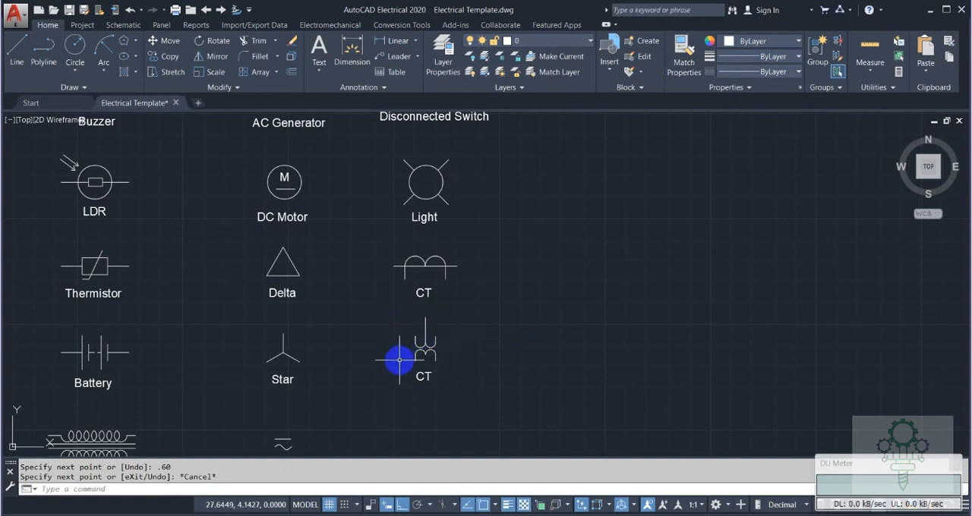
Move the label beneath the new symbol straight down by about 0.30.
click(420, 372)
click(390, 372)
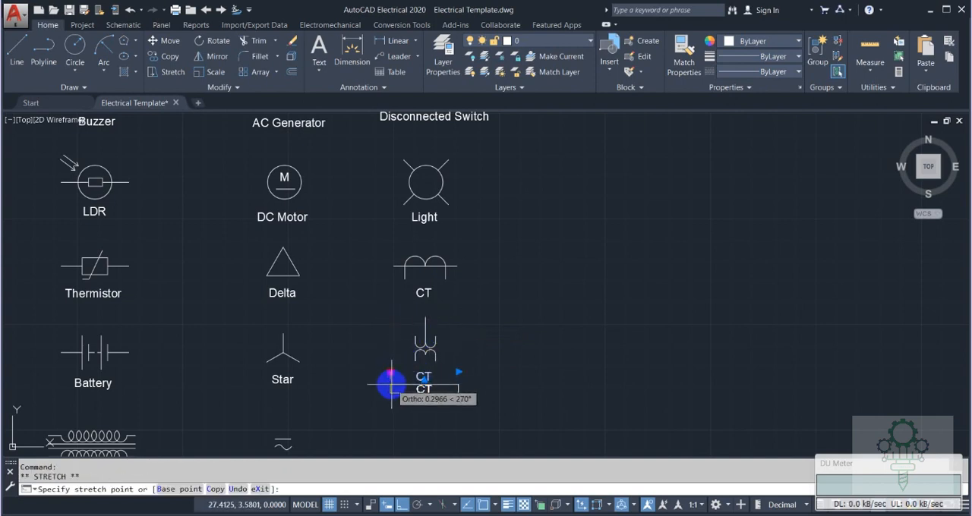
key(Escape)
Draw a .50 vertical line downward from the point where the symbol's lower arcs meet.
text(l)
key(Return)
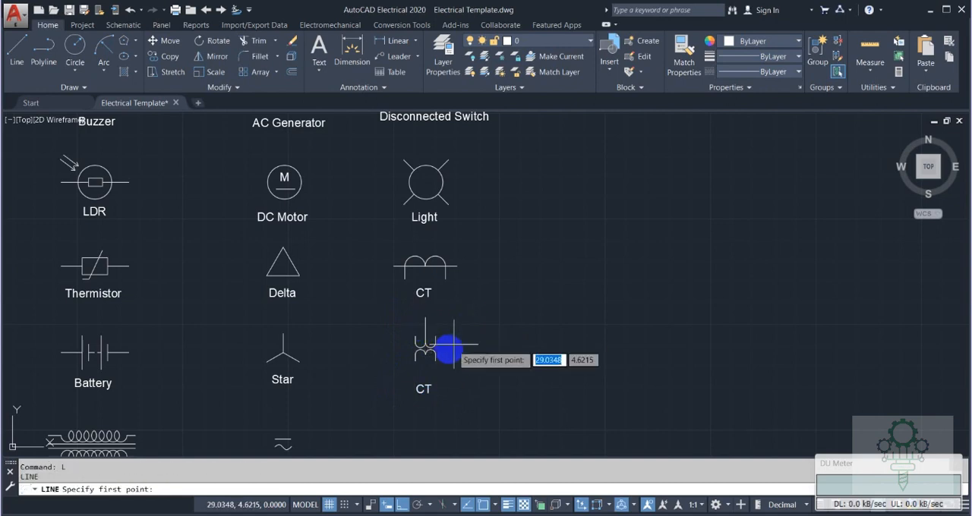
click(427, 354)
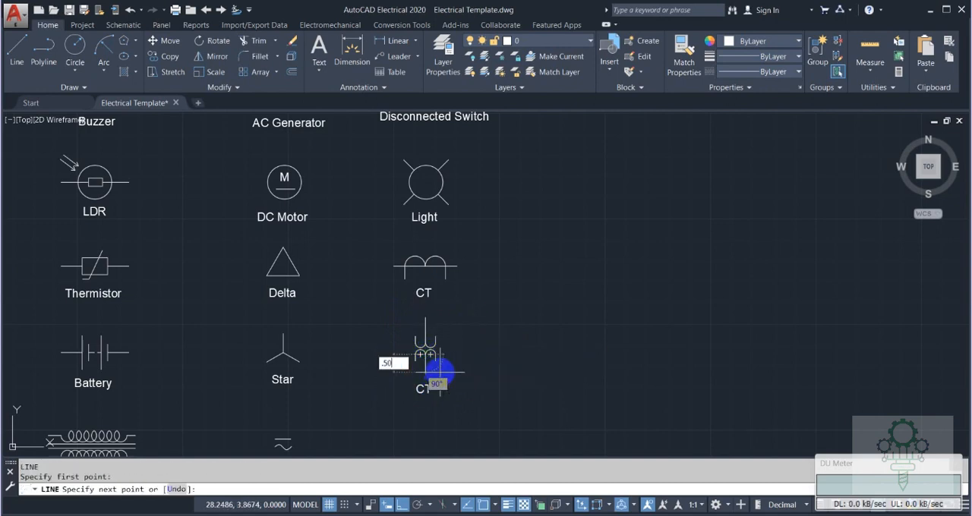
key(Escape)
Change the label text beneath the new symbol to "PT".
double_click(423, 387)
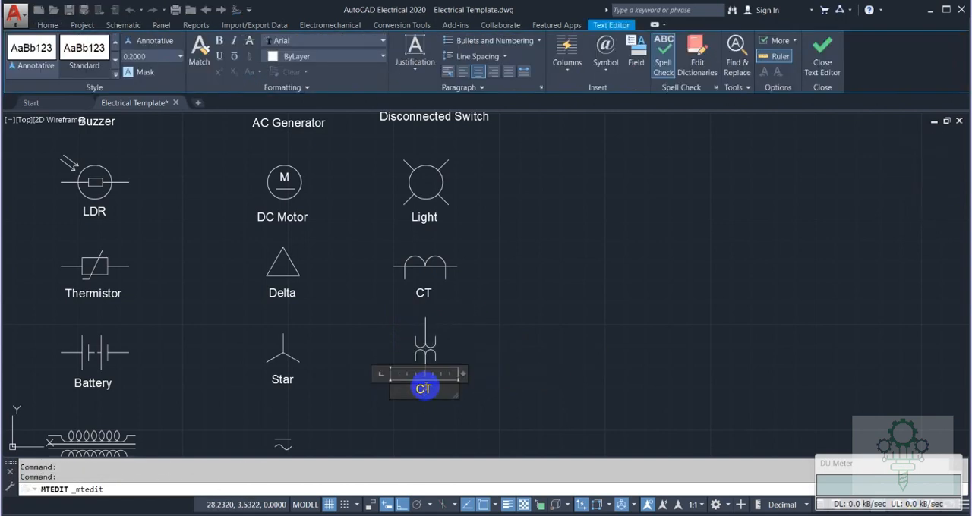
click(481, 321)
scroll(481, 321, down, 4)
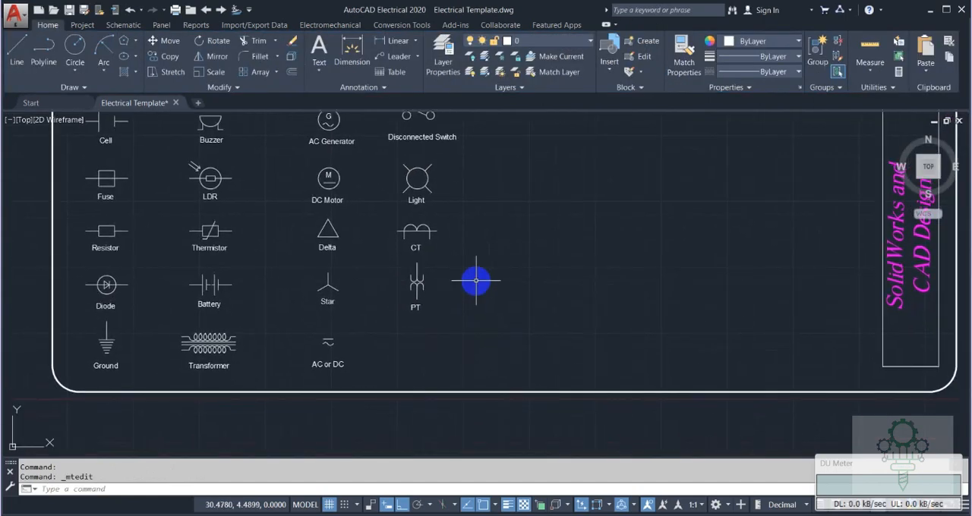
Examine the whole symbol sheet and the free space beneath the PT symbol in the fourth column.
text(a)
key(Return)
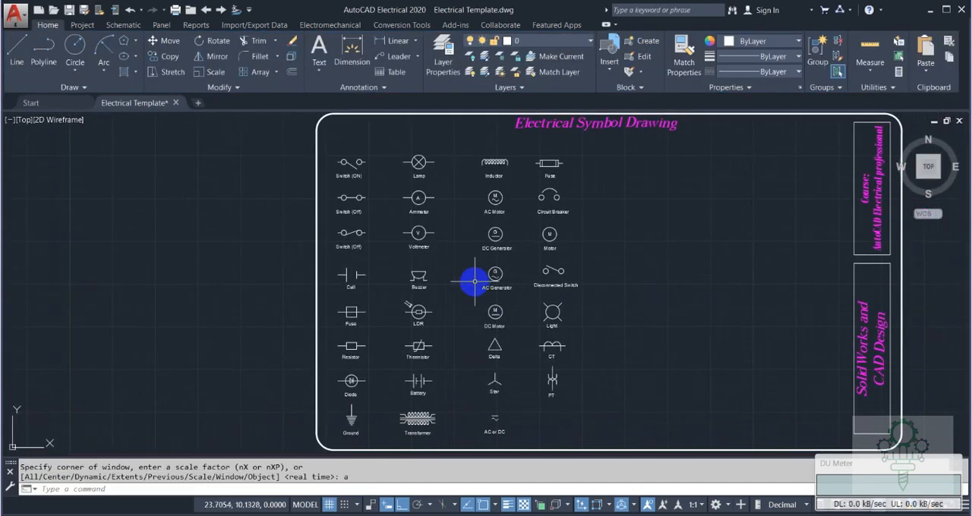
mouse_move(582, 369)
middle_down()
mouse_move(519, 331)
mouse_move(500, 349)
middle_up()
scroll(473, 384, up, 4)
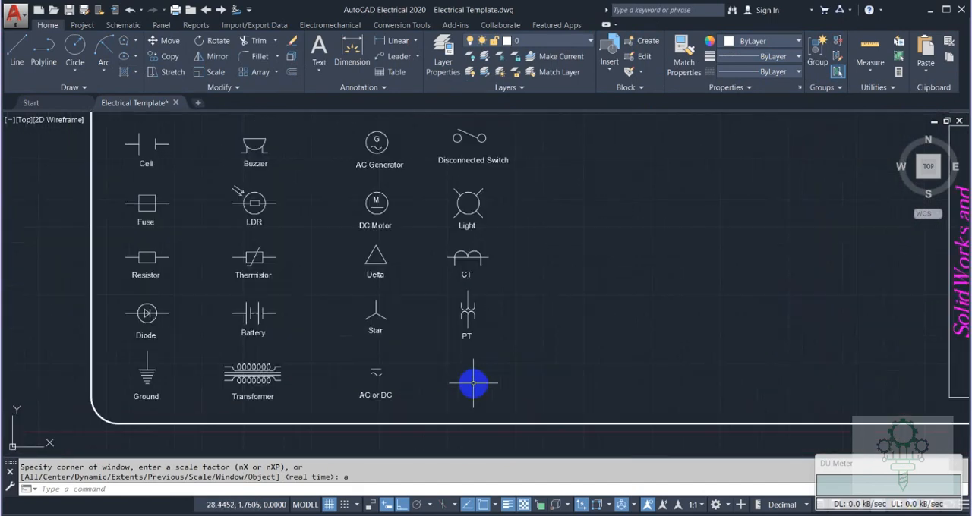
scroll(551, 367, down, 2)
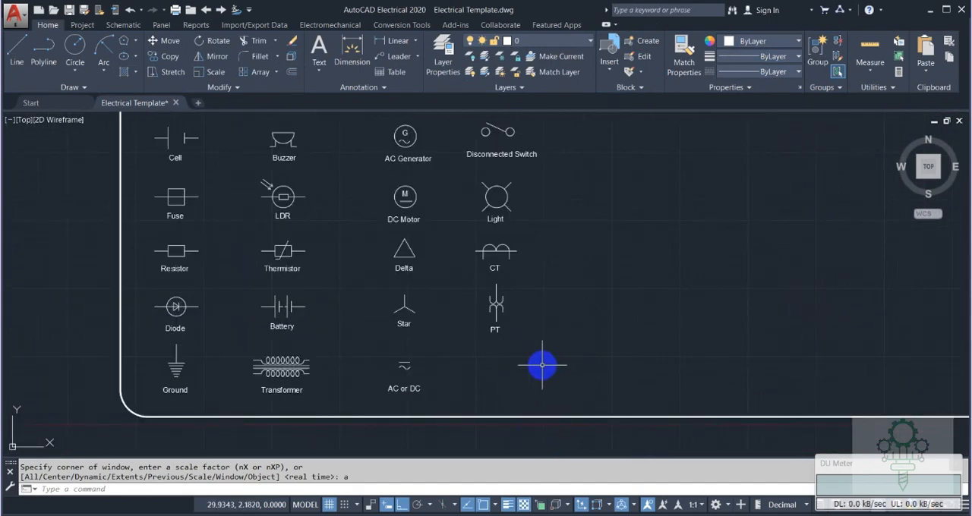
scroll(541, 366, up, 2)
middle_drag(514, 299, 473, 221)
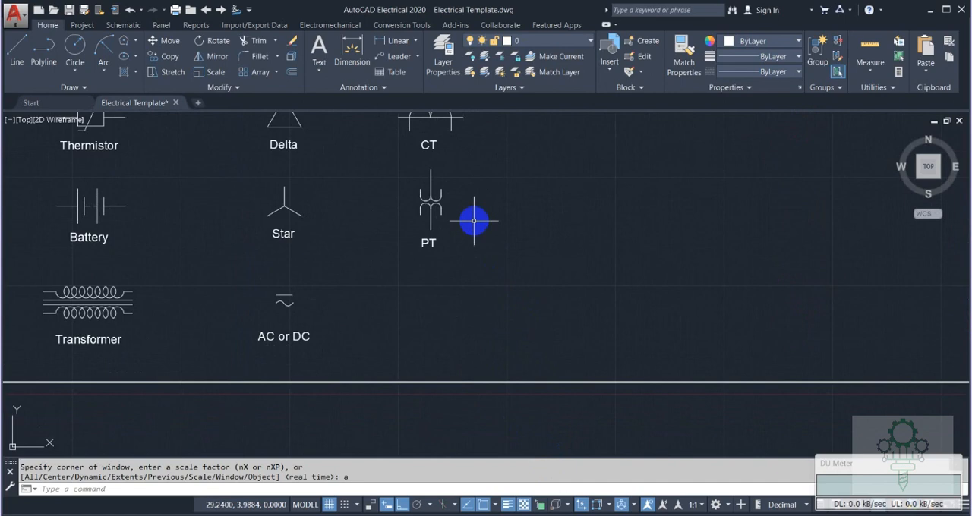
scroll(473, 221, down, 2)
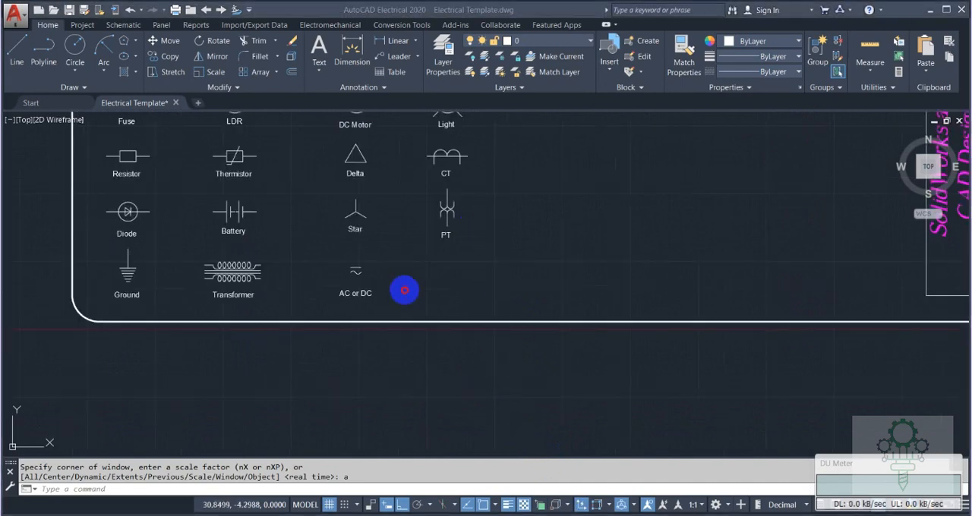
Copy the Transformer symbol with its label straight right into the fourth column, beneath the PT symbol.
click(170, 243)
click(297, 311)
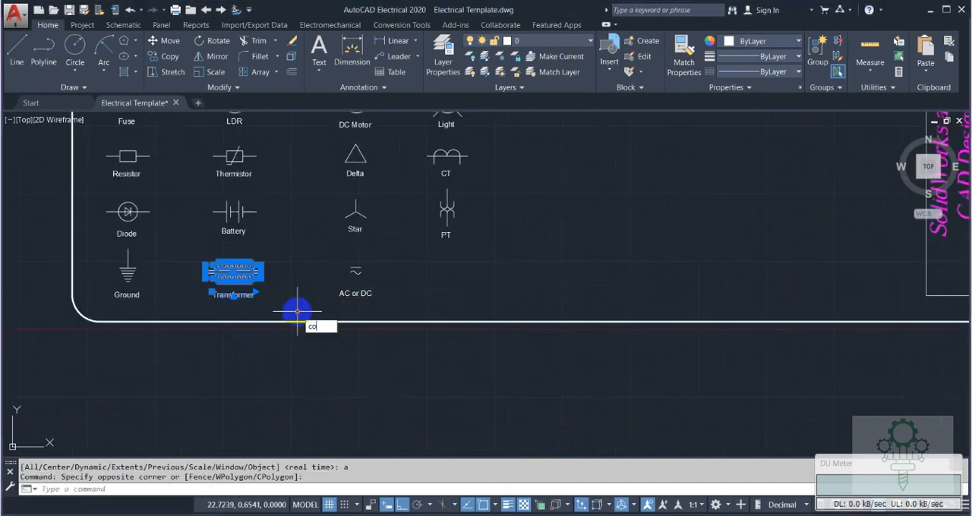
text(co)
key(Return)
click(267, 272)
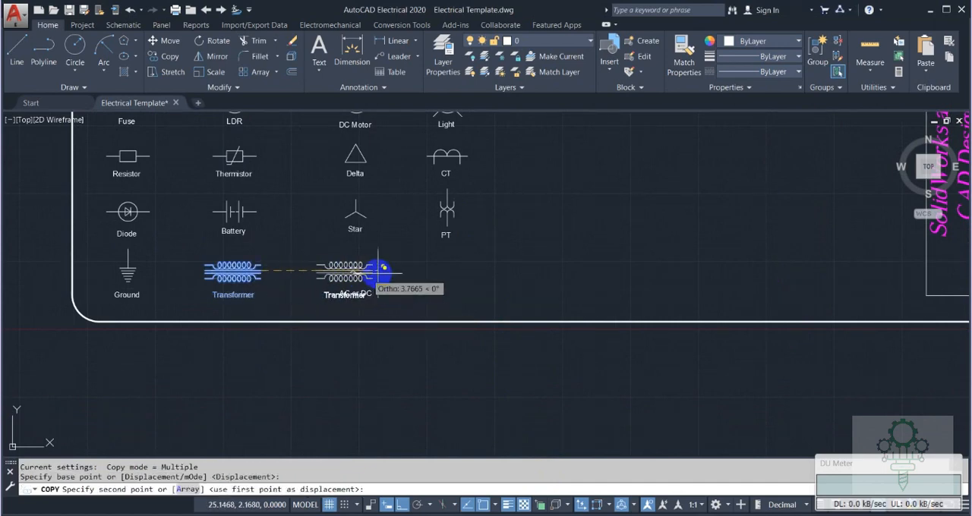
click(472, 272)
key(Escape)
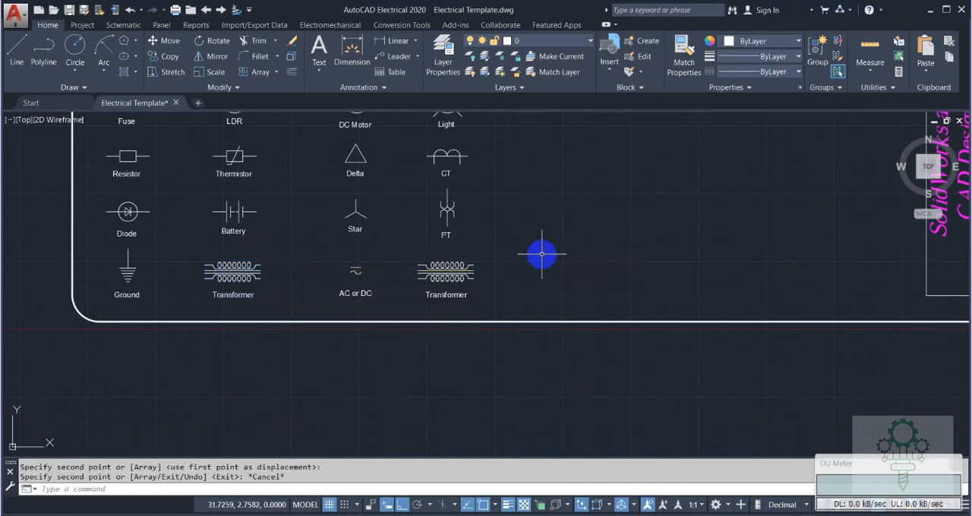
Draw a .60 vertical line upward from the top of the copied transformer's middle upper coil loop.
text(l)
key(Return)
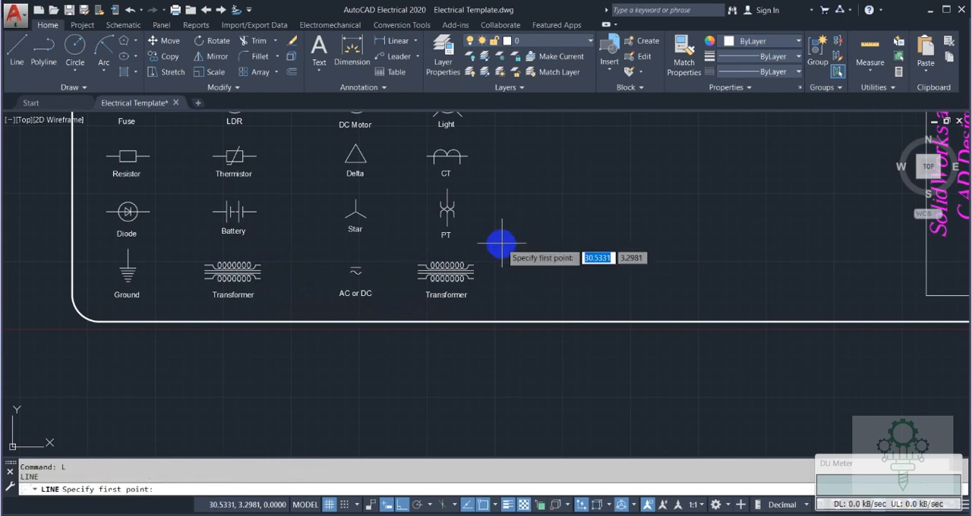
scroll(445, 260, up, 6)
click(438, 267)
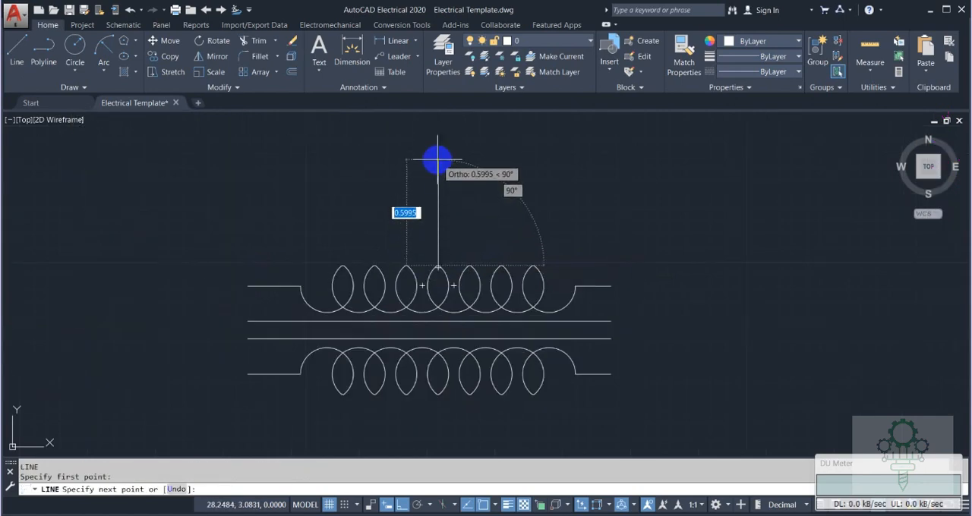
text(.5)
key(Return)
key(Escape)
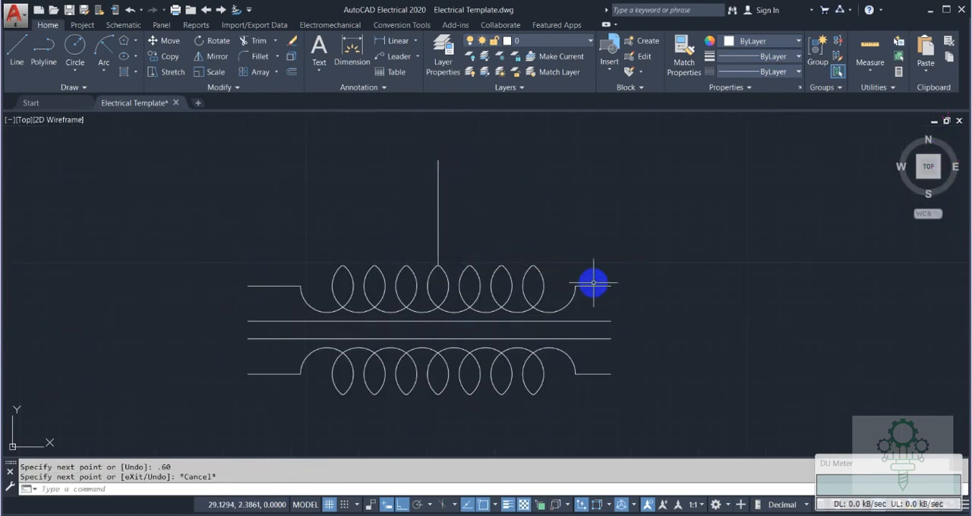
Explode the copied transformer's upper coil and delete the horizontal lead at its right end.
click(589, 284)
key(Return)
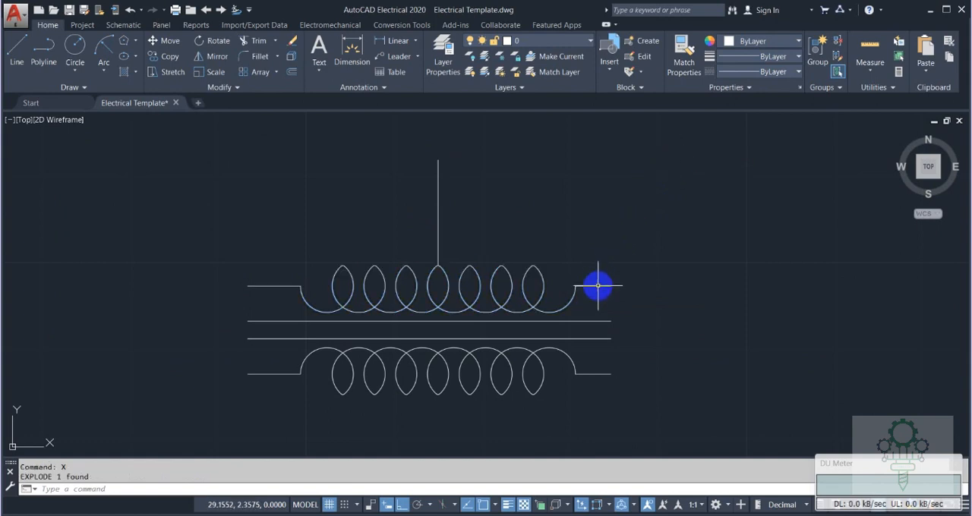
click(598, 286)
key(Delete)
Draw a .60 vertical line upward from the right end of the copied transformer's upper coil.
text(l)
key(Return)
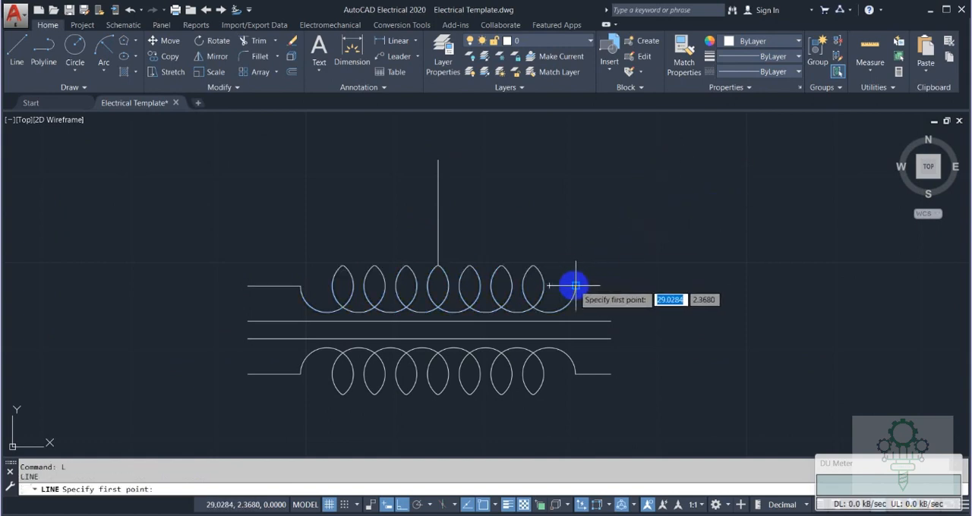
click(575, 286)
click(579, 176)
key(Escape)
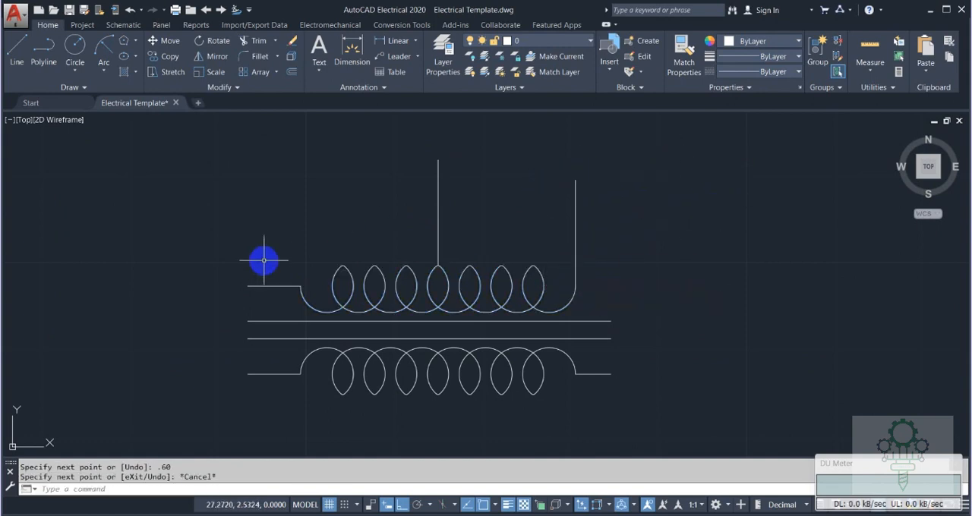
Delete the upper coil's left horizontal lead and mirror the right vertical line about the middle line, keeping the original.
click(265, 286)
key(Delete)
text(mi)
key(Return)
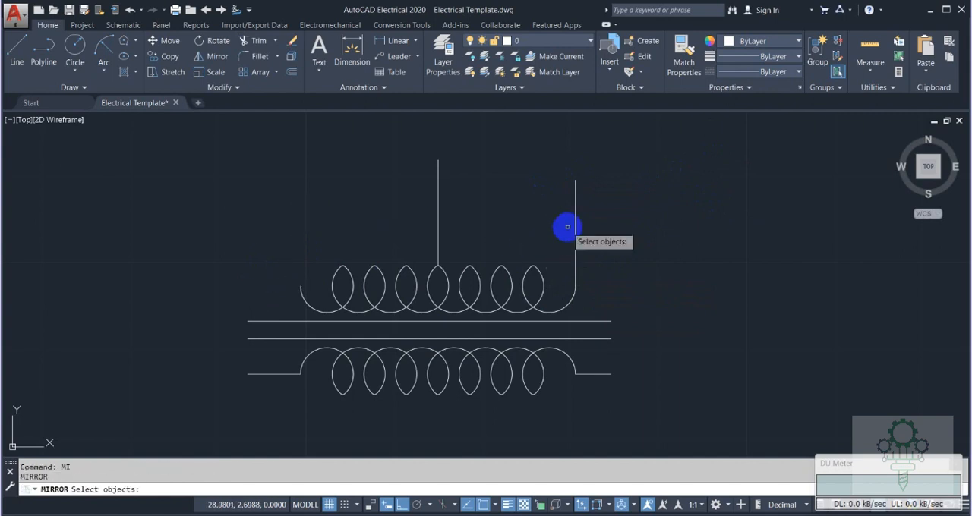
click(574, 222)
key(Return)
click(439, 160)
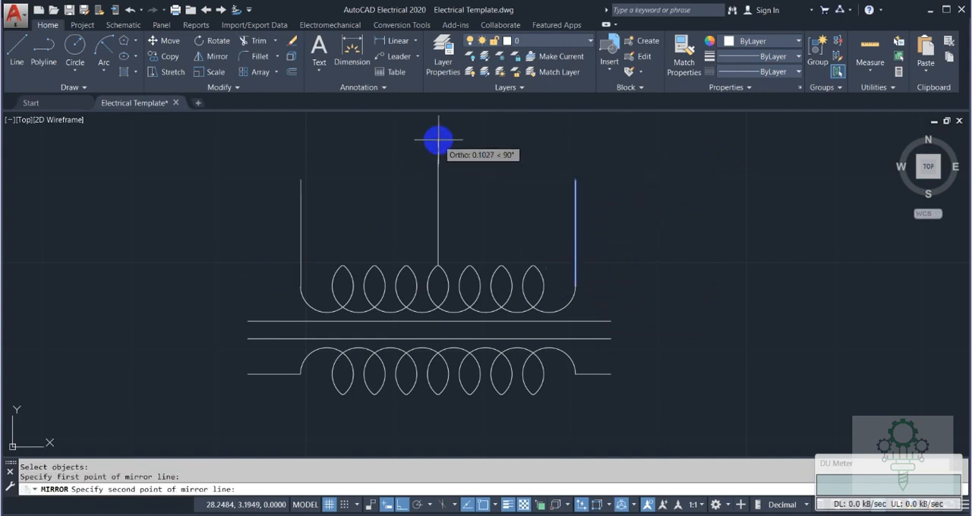
click(448, 179)
click(452, 189)
Explode the lower coil of the copied transformer and delete the horizontal leads at both of its ends.
click(260, 371)
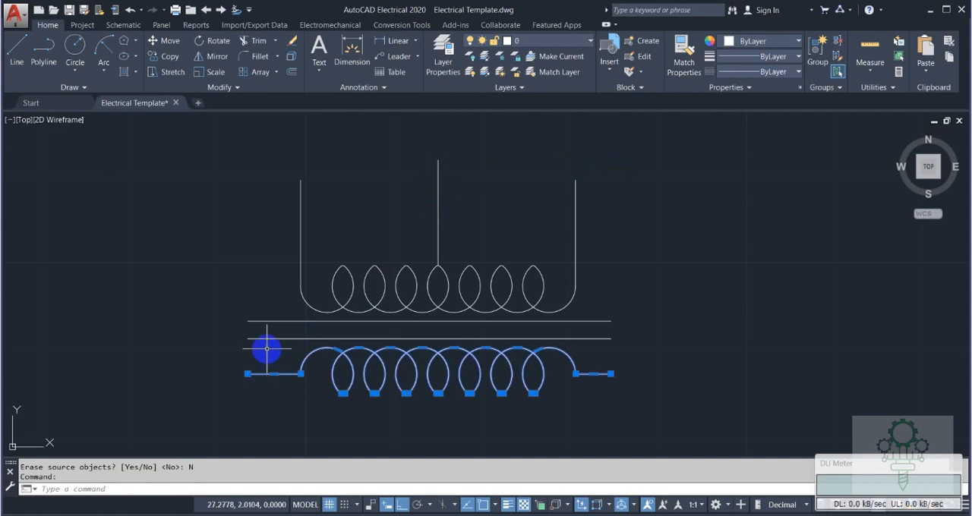
text(x)
key(Return)
click(275, 373)
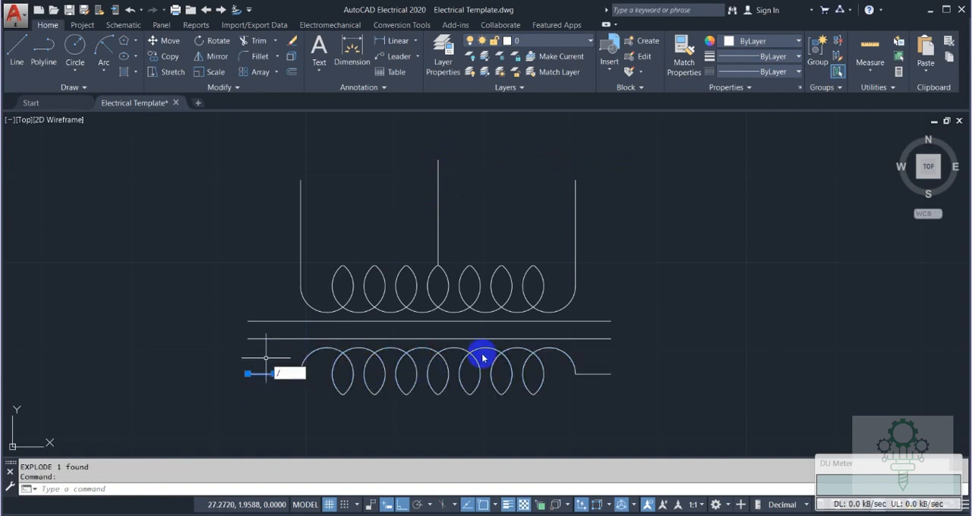
key(Escape)
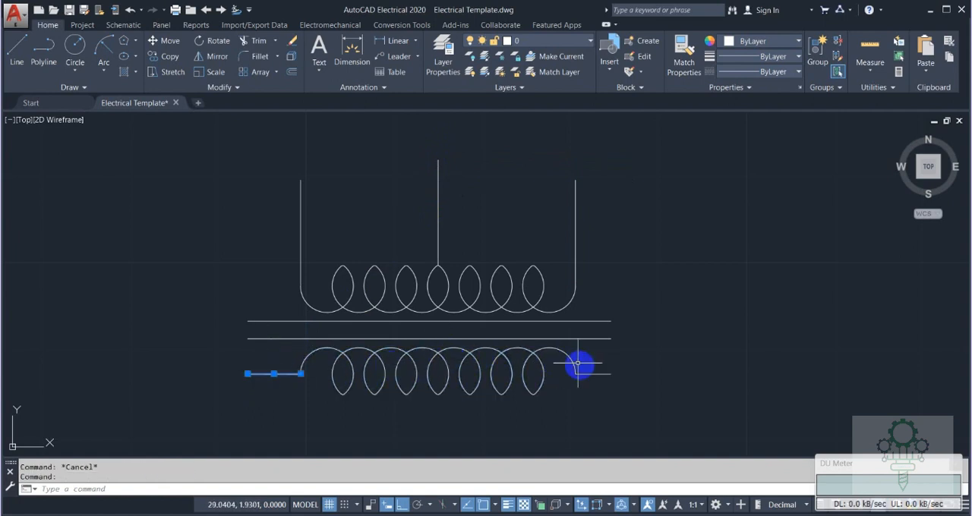
key(Delete)
click(632, 262)
click(469, 156)
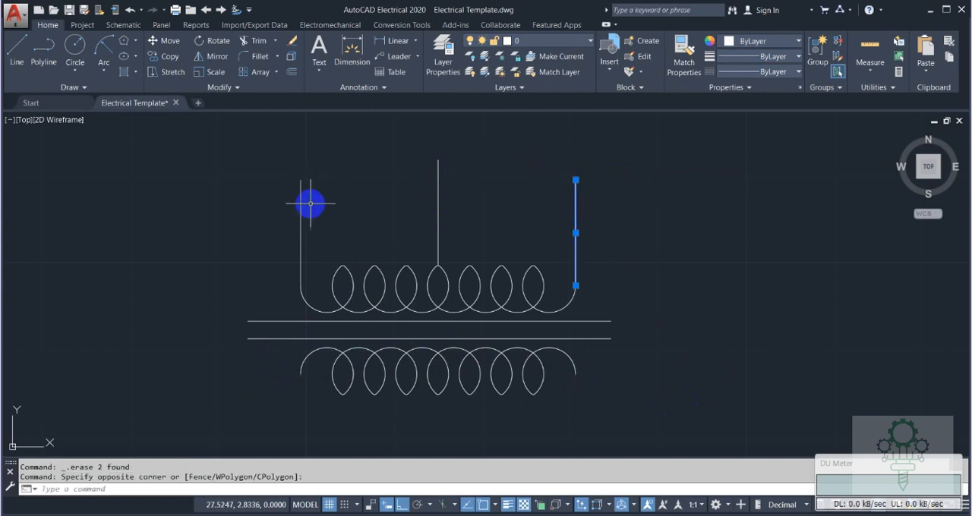
click(311, 202)
click(255, 171)
key(Return)
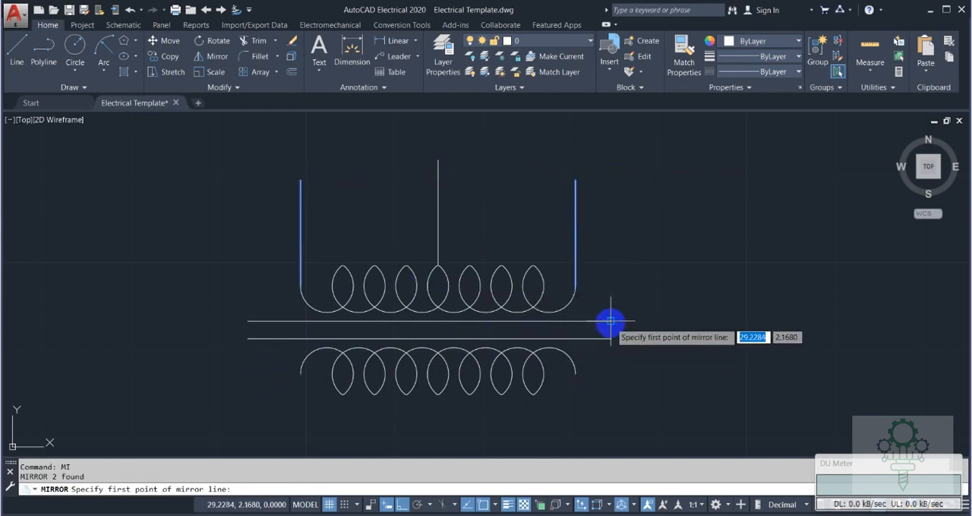
key(Escape)
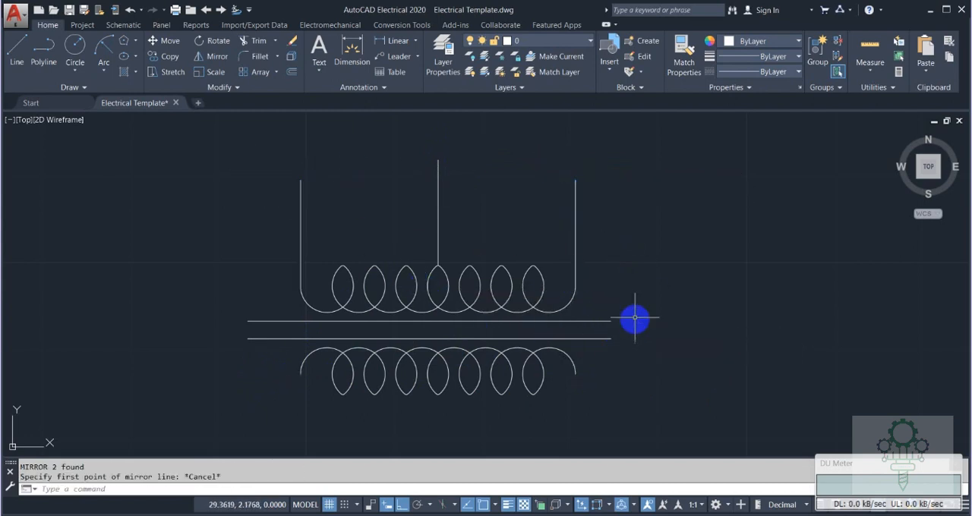
Draw a short vertical line joining the right ends of the transformer's two core lines.
key(Return)
click(610, 338)
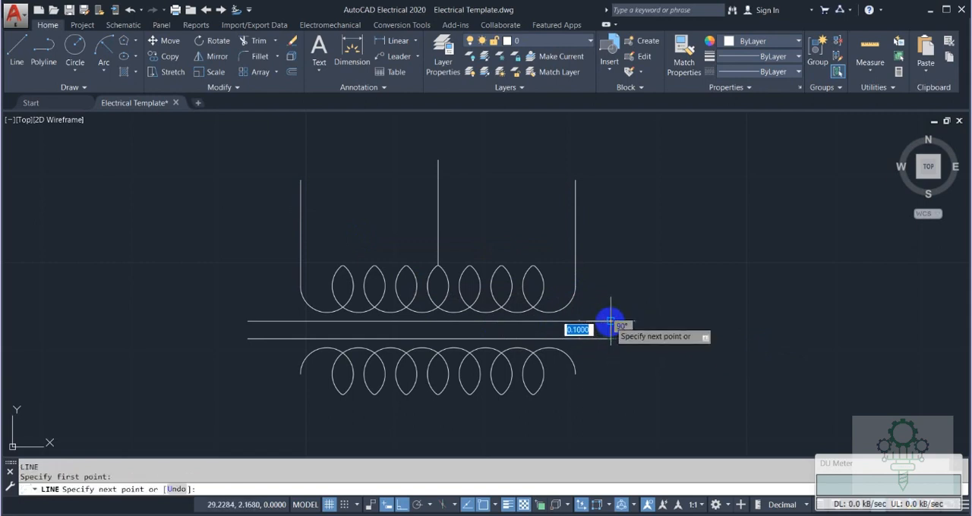
click(611, 321)
key(Escape)
Mirror the three vertical leads below the lower coil about a horizontal axis through the core end line's midpoint, keeping the originals.
click(611, 241)
click(543, 163)
click(321, 189)
click(266, 151)
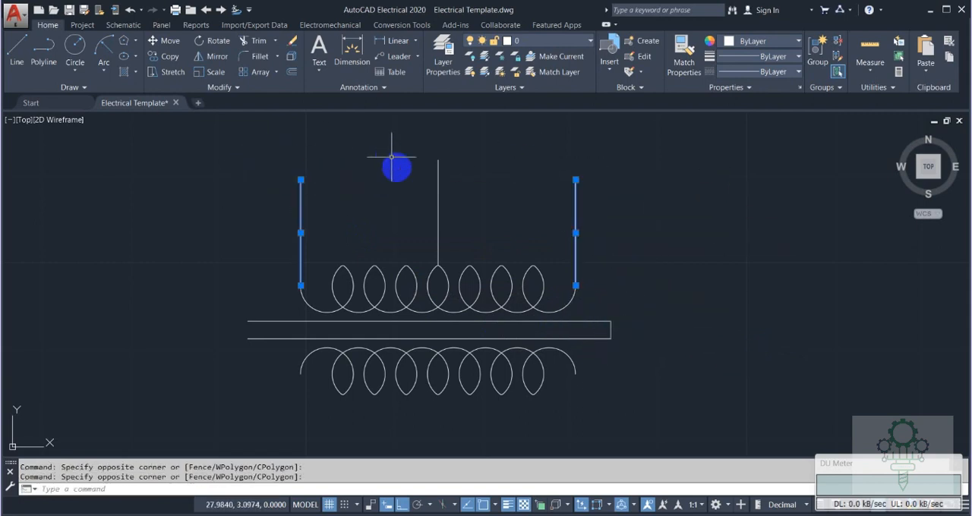
click(438, 201)
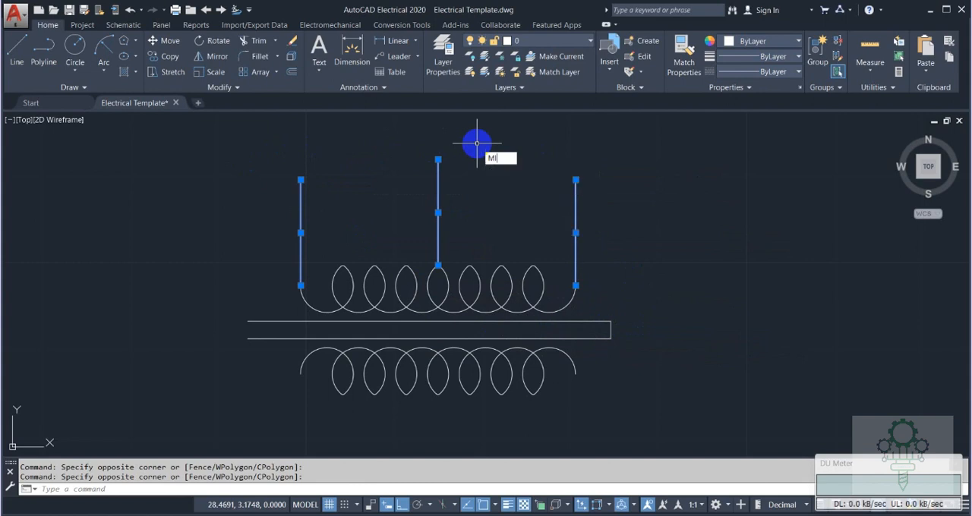
key(Return)
click(610, 329)
click(679, 324)
key(Return)
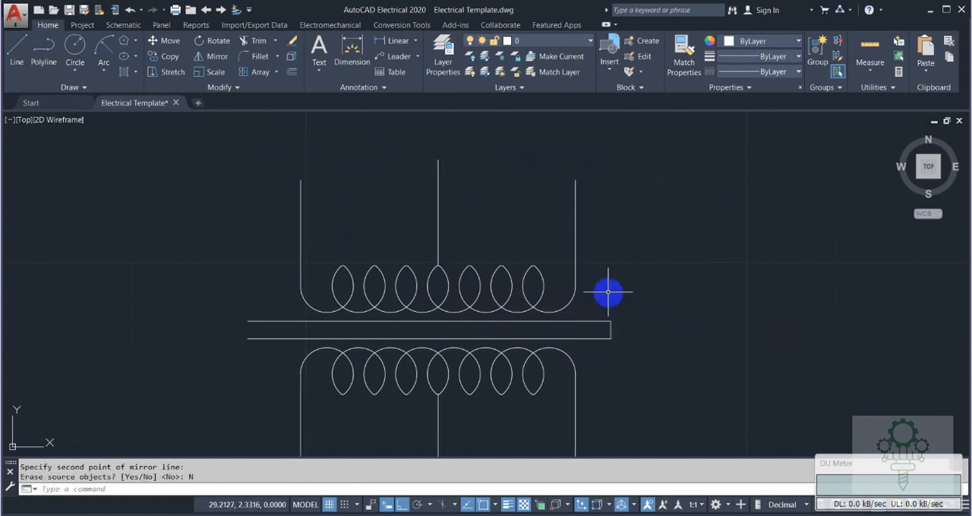
Delete the mirrored middle lead beneath the lower coil.
middle_drag(472, 413, 444, 266)
click(409, 261)
key(Delete)
scroll(424, 264, down, 4)
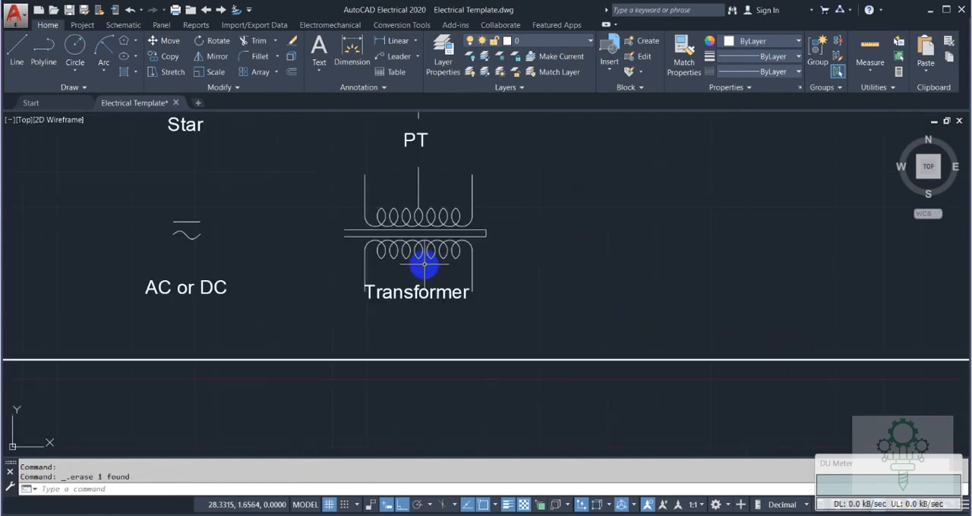
scroll(384, 281, down, 3)
key(Escape)
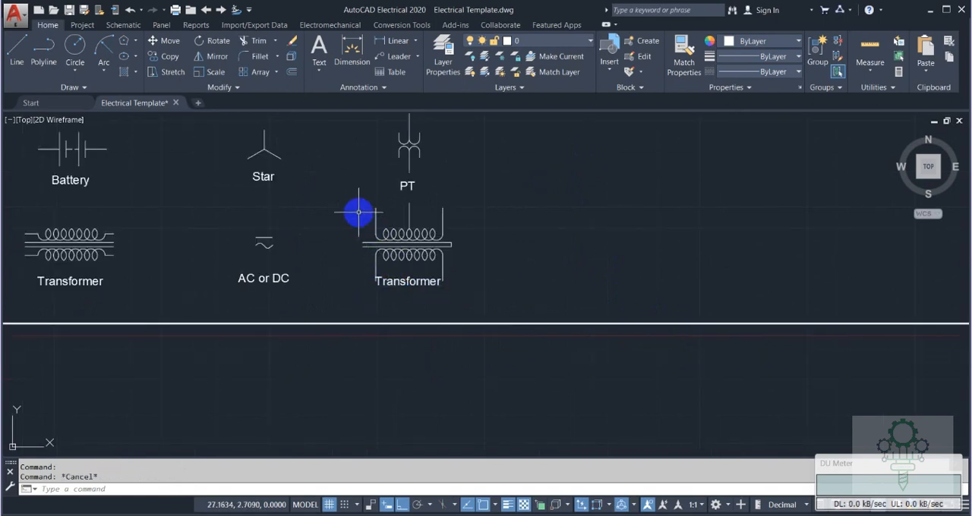
Scale the modified transformer symbol without its label by .75 about the middle of its core.
click(353, 203)
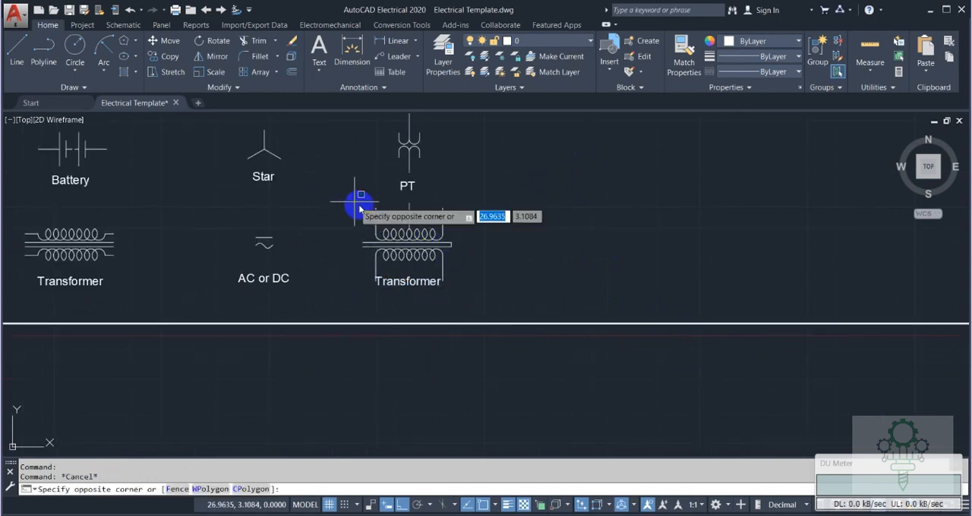
click(473, 279)
text(sc)
key(Return)
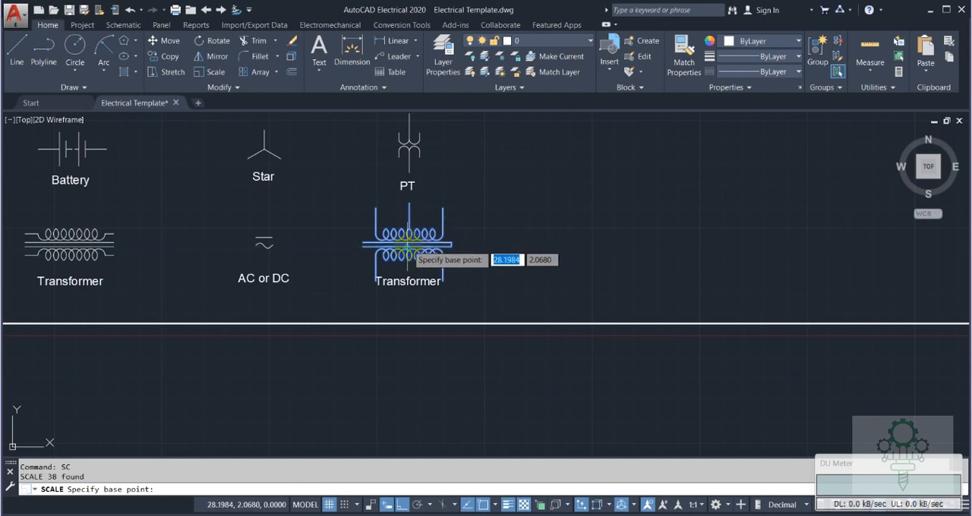
click(408, 243)
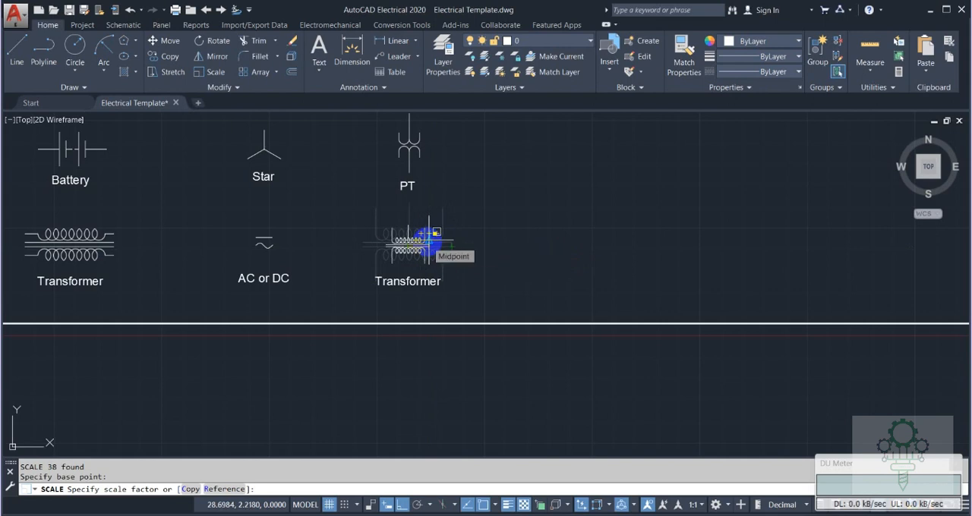
text(.75)
key(Return)
Change the modified symbol's label to "Center Tape Transformer" and widen its text box to fit on one line.
click(424, 282)
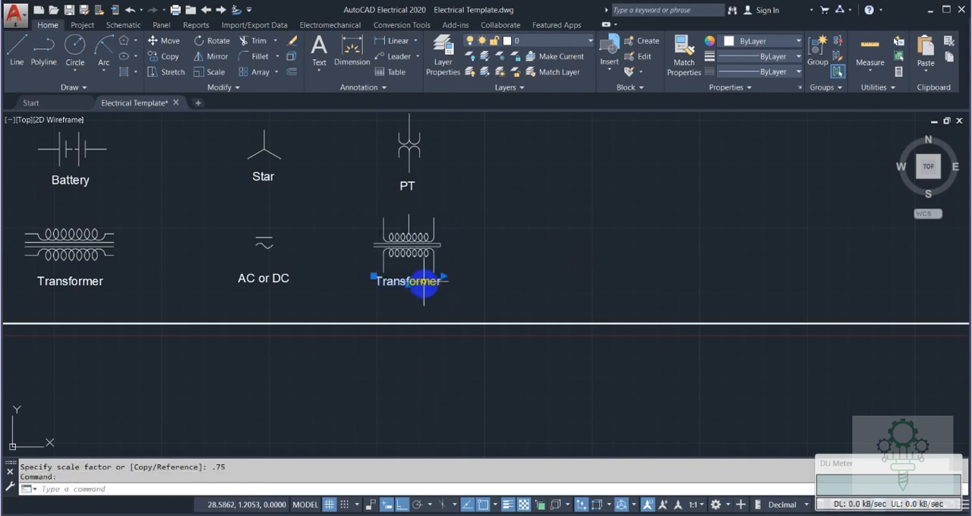
double_click(430, 281)
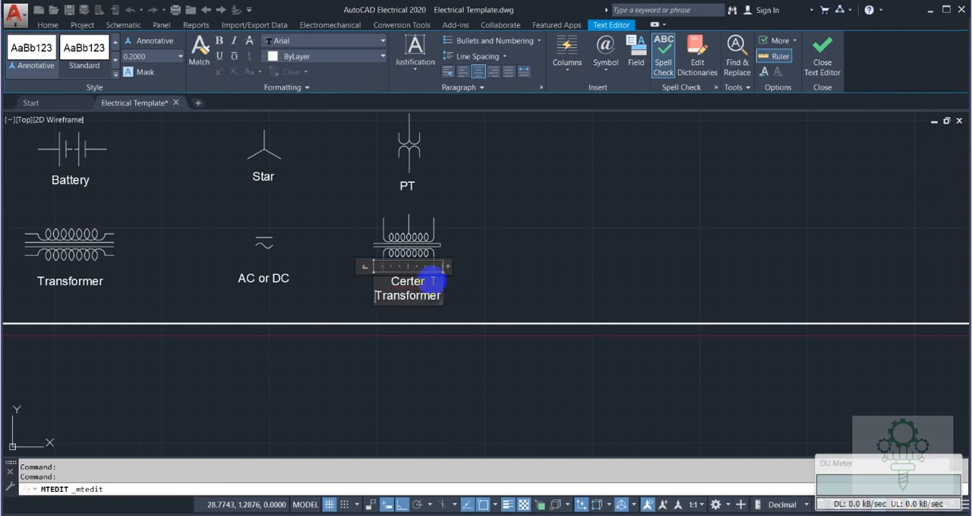
key(BackSpace)
key(BackSpace)
key(BackSpace)
key(BackSpace)
key(BackSpace)
text(nter)
key(Return)
text(Tape)
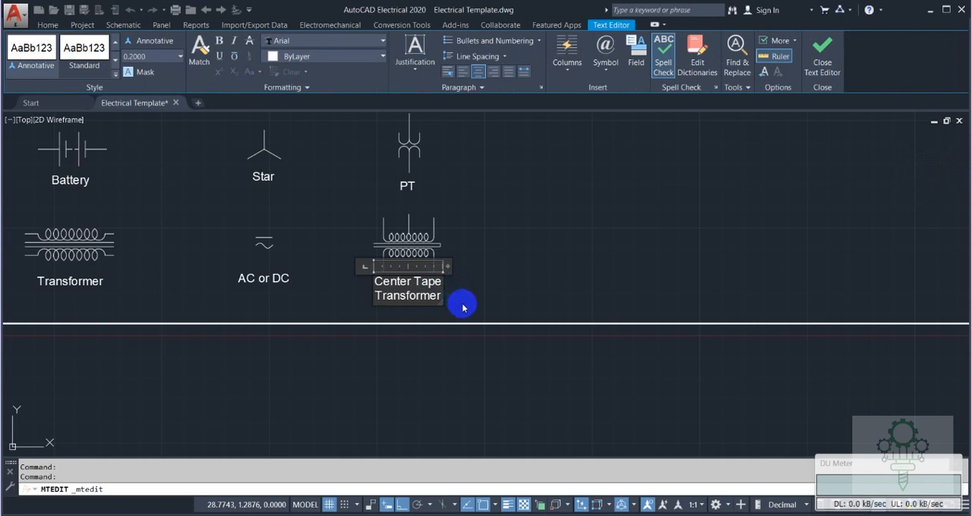
drag(446, 267, 521, 266)
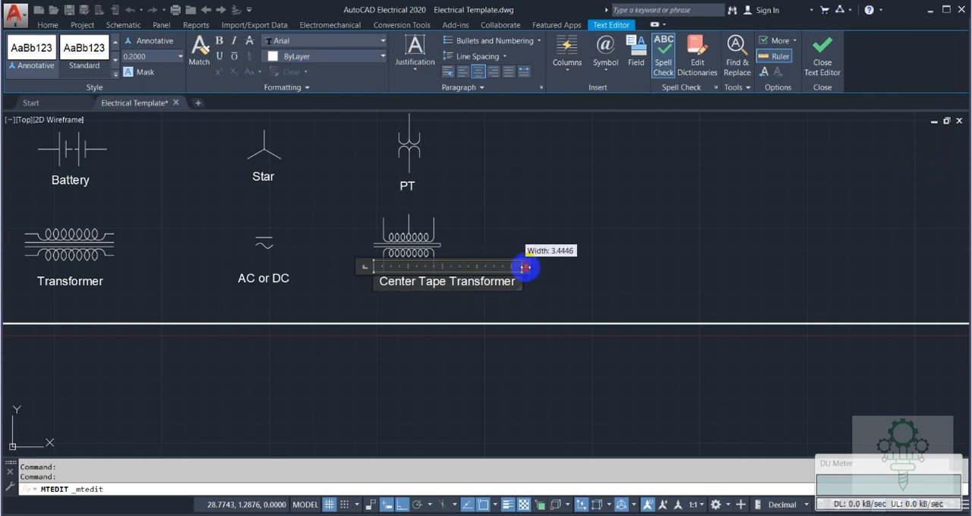
click(557, 232)
Move the Center Tape Transformer label left to centre it beneath its symbol.
click(439, 282)
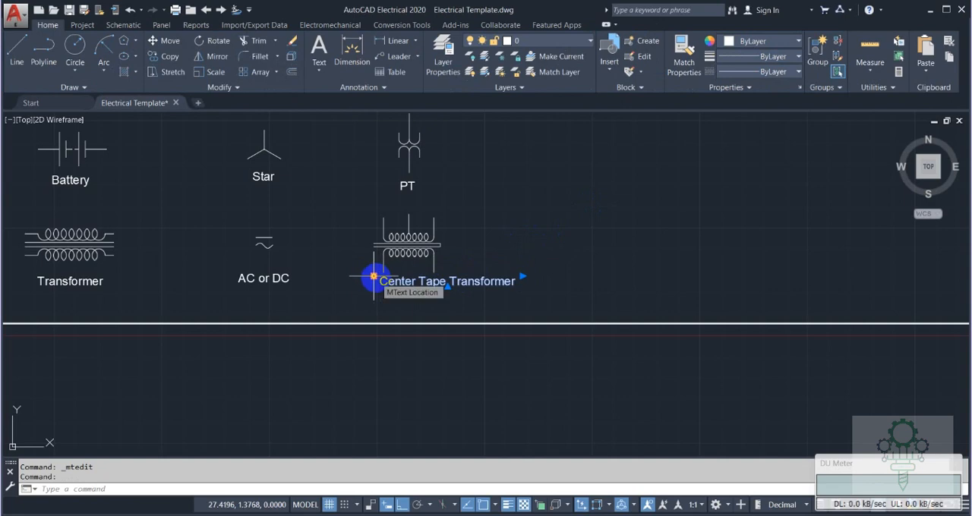
click(374, 277)
key(Escape)
key(Escape)
Show the whole symbol sheet with Zoom All.
scroll(536, 246, down, 4)
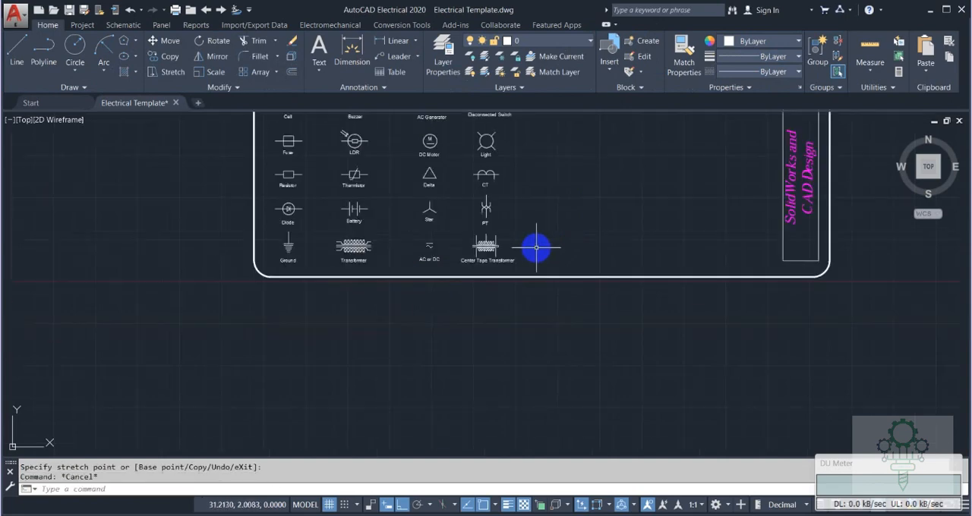
mouse_move(587, 185)
middle_down()
mouse_move(503, 297)
mouse_move(509, 331)
middle_up()
text(z)
key(Return)
text(a)
key(Return)
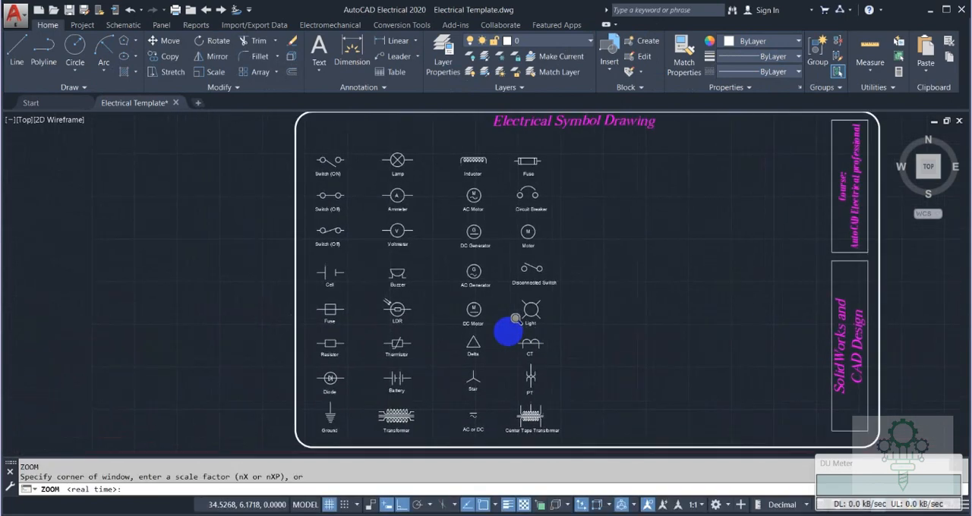